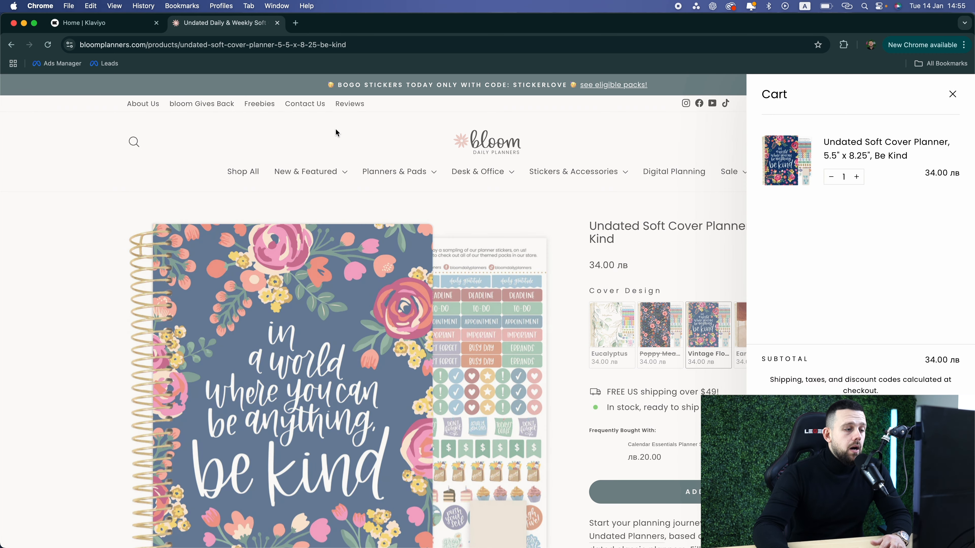
Switch to Klaviyo and open the most recently created customer profile in the audience profiles.
left_click(135, 27)
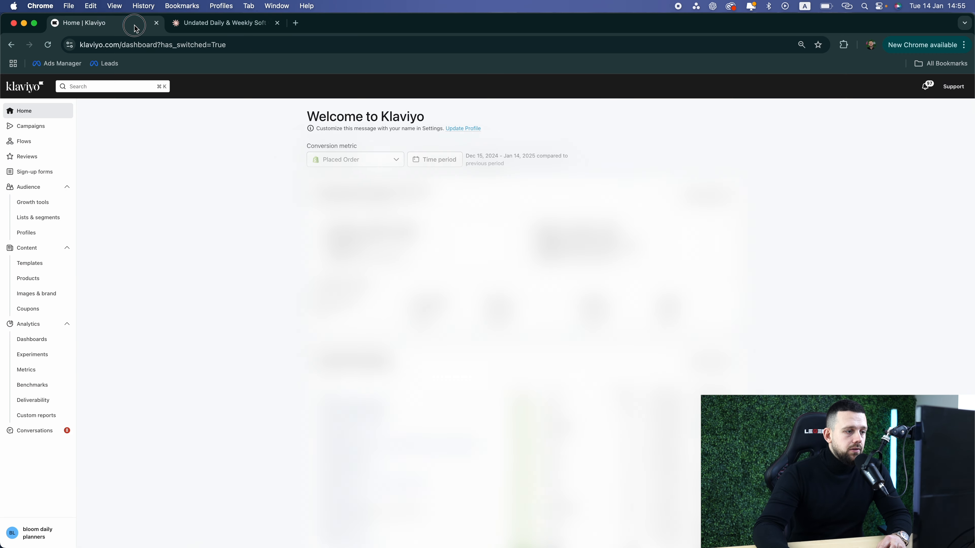
left_click(54, 232)
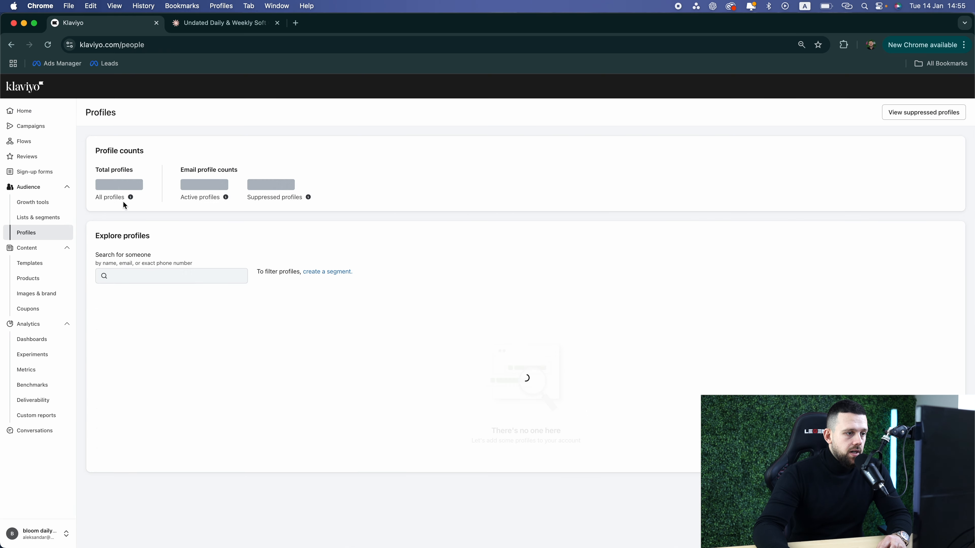
left_click(159, 280)
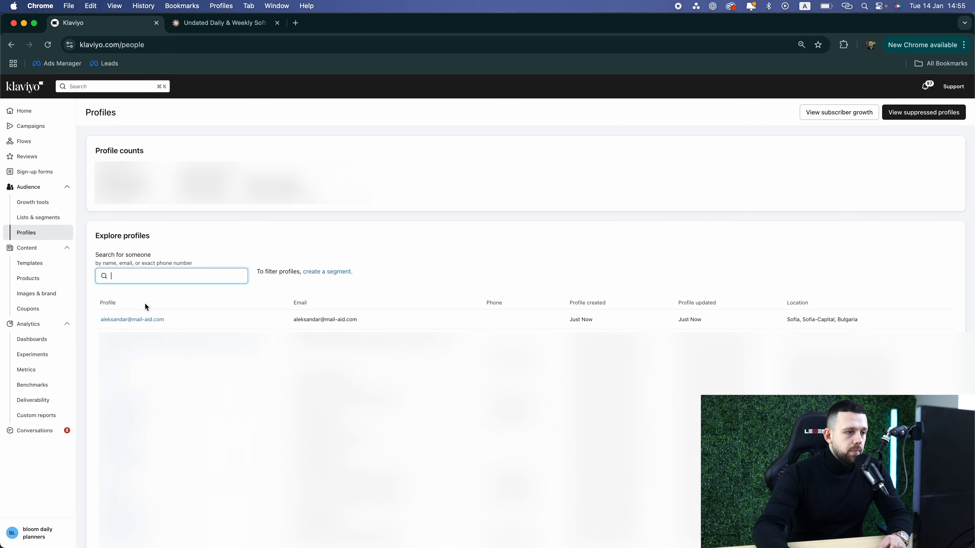
left_click(135, 319)
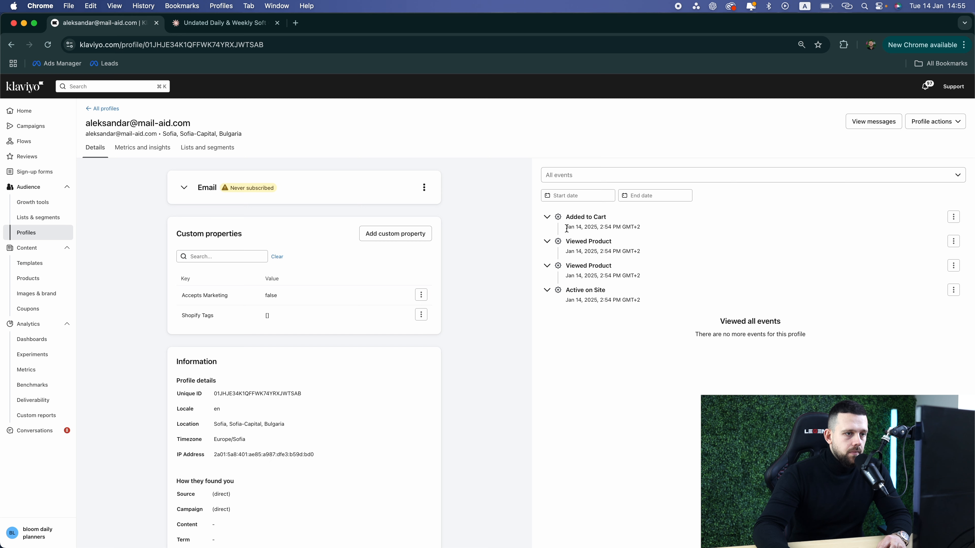
Expand the profile's Added to Cart event and examine the product details it recorded.
left_click(547, 217)
scroll(618, 235, "up", 5)
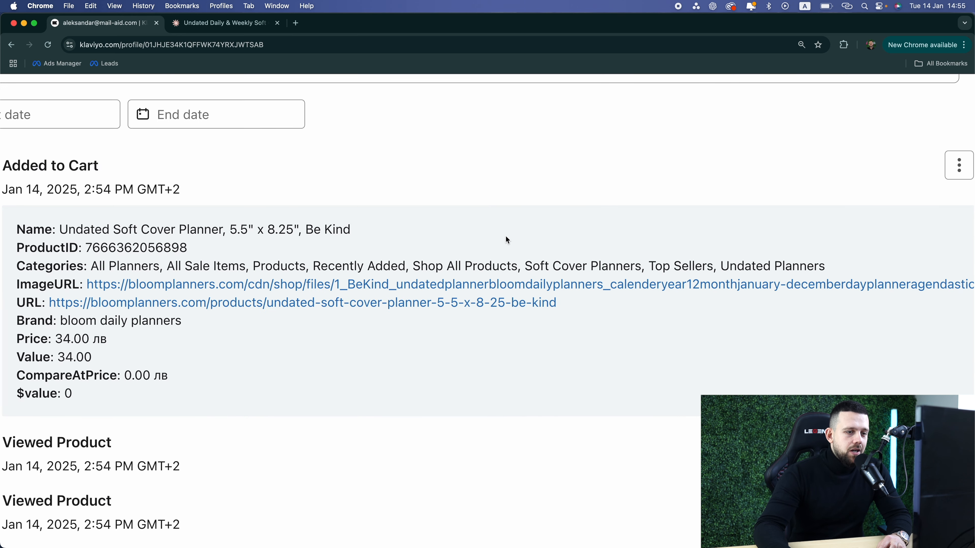
scroll(307, 215, "left", 3)
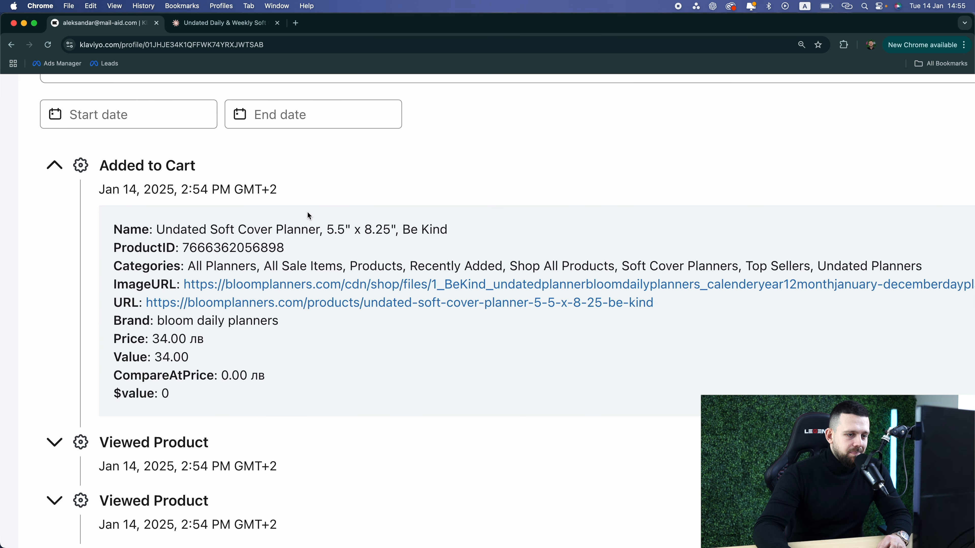
scroll(309, 216, "down", 5)
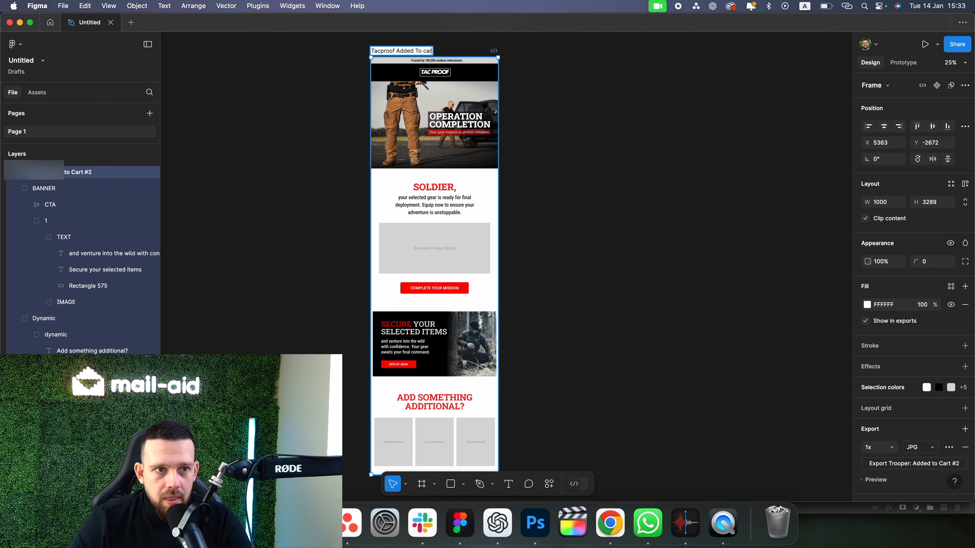
In Figma, rename the email design's frame as "Tacproof Added To cart".
type("t")
left_click(533, 200)
scroll(532, 215, "left", 3)
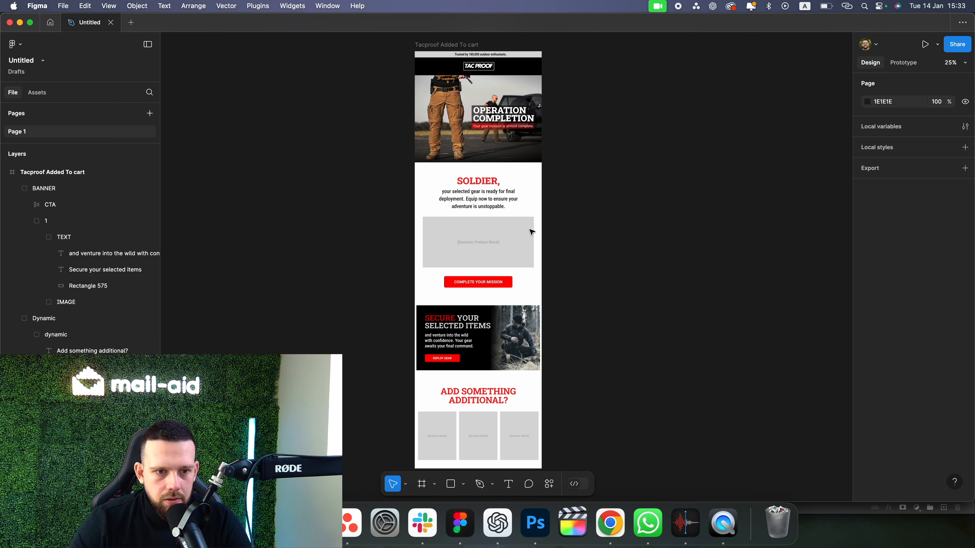
Examine the Tacproof email's layout from the header banner down to the product blocks, including a close-up of the hero and body copy.
scroll(659, 229, "down", 2)
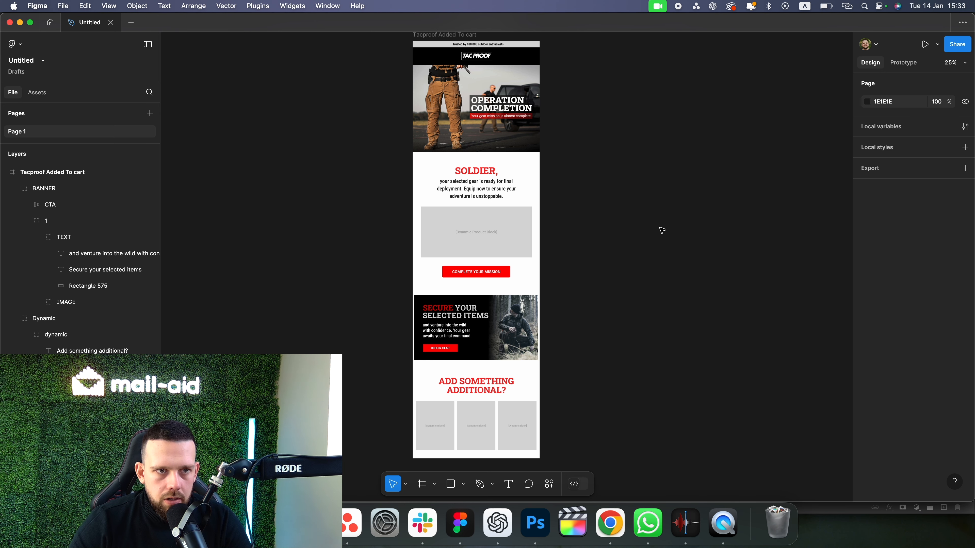
scroll(660, 229, "right", 3)
scroll(659, 229, "left", 2)
scroll(606, 262, "up", 2)
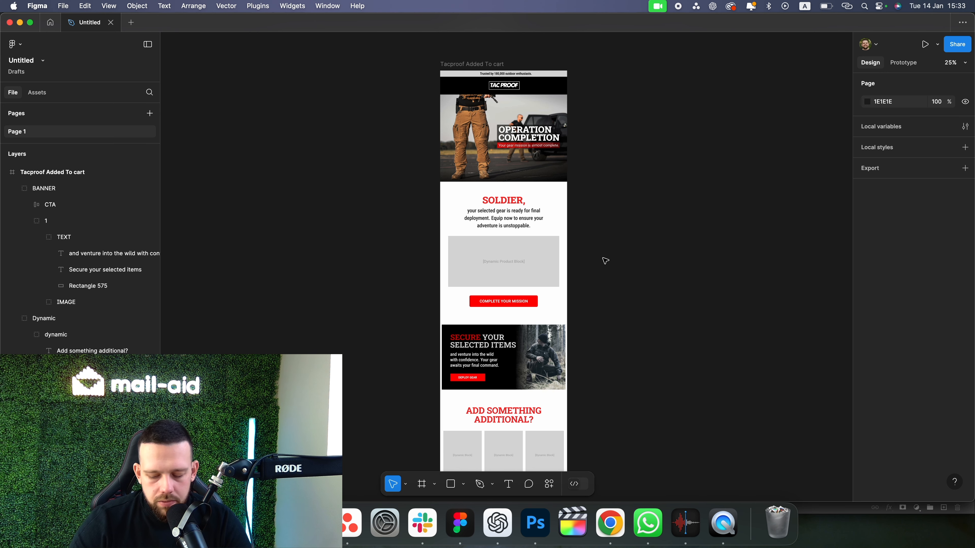
scroll(611, 235, "down", 5)
scroll(601, 309, "up", 3)
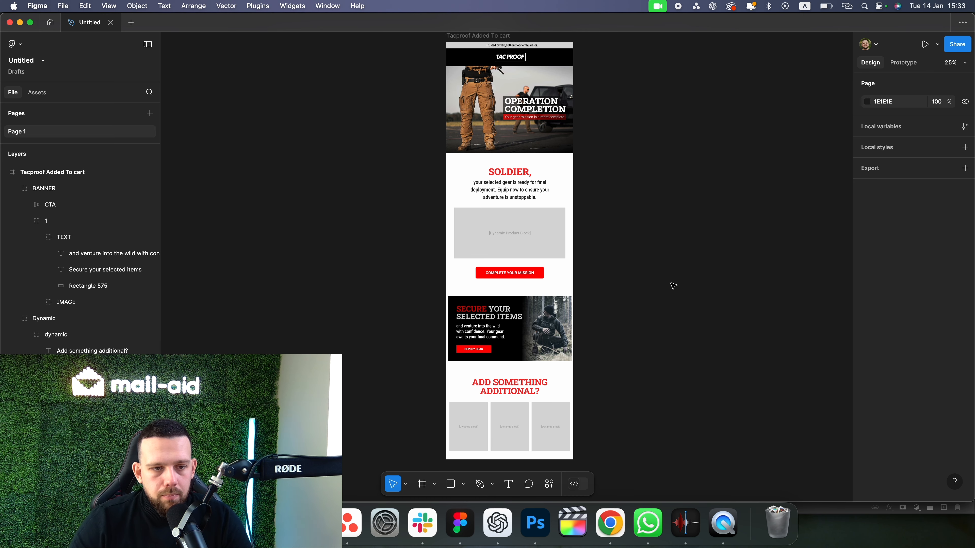
scroll(674, 286, "up", 2)
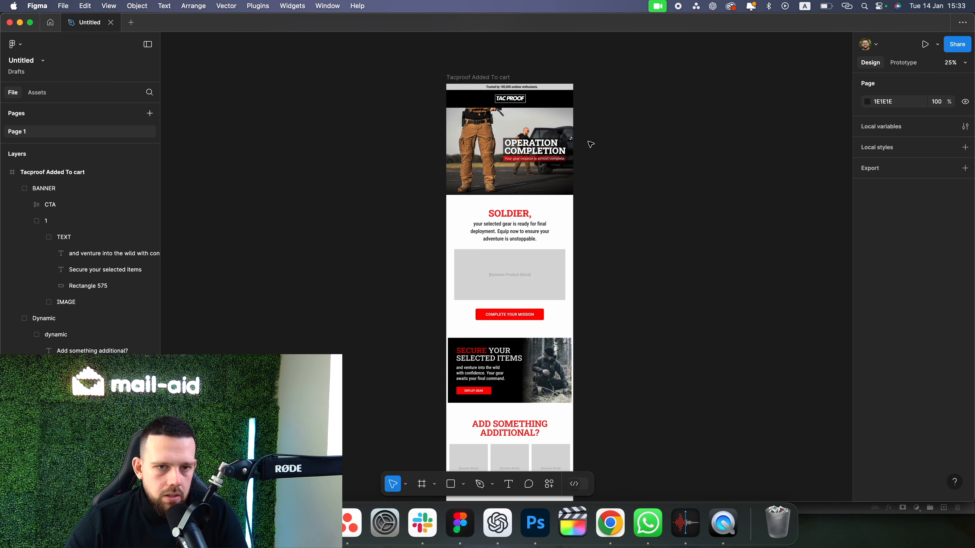
scroll(591, 208, "down", 1)
key("super+equal")
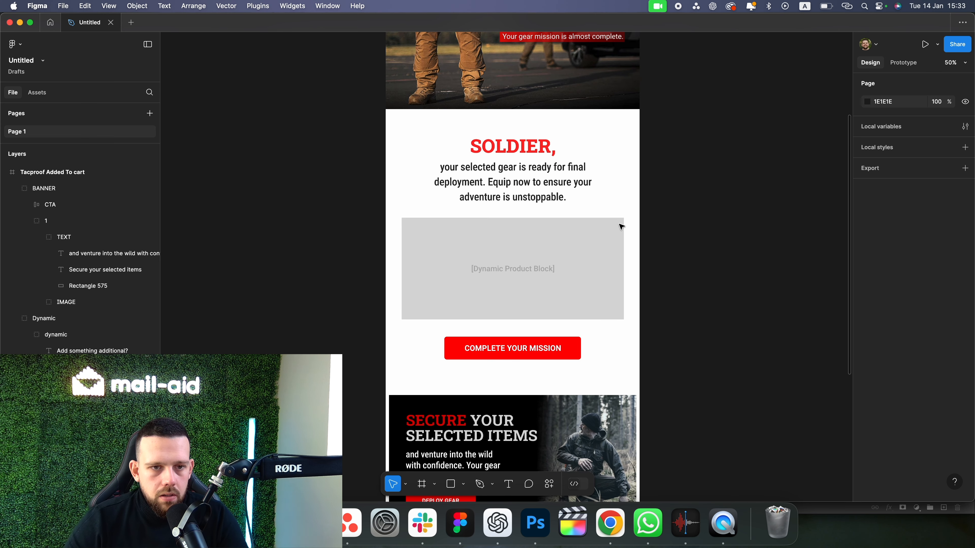
scroll(618, 222, "up", 10)
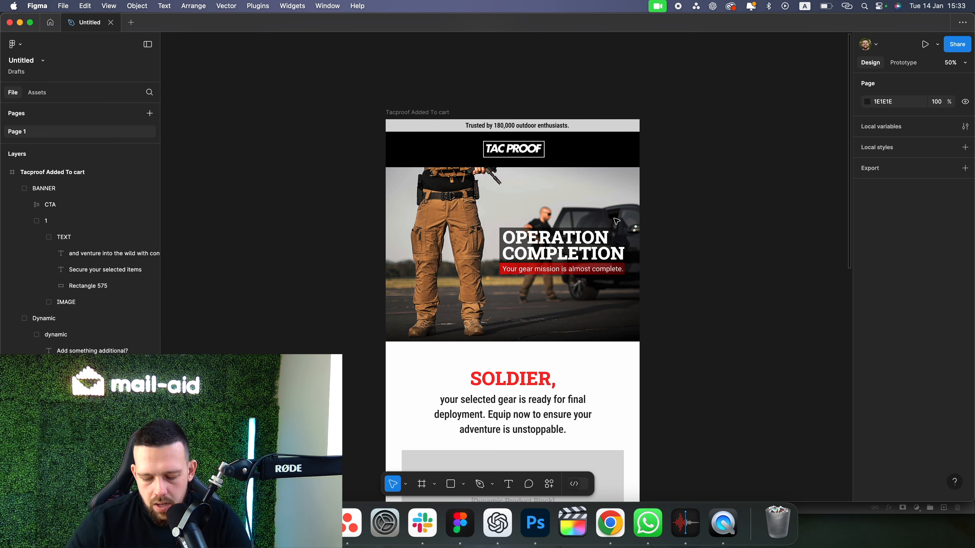
scroll(617, 221, "down", 5)
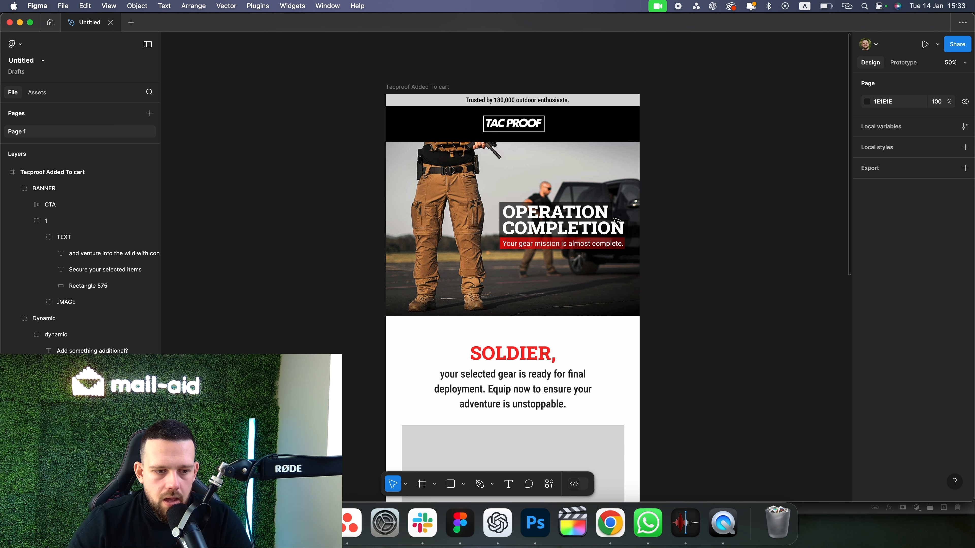
key("super+minus")
scroll(596, 331, "down", 2)
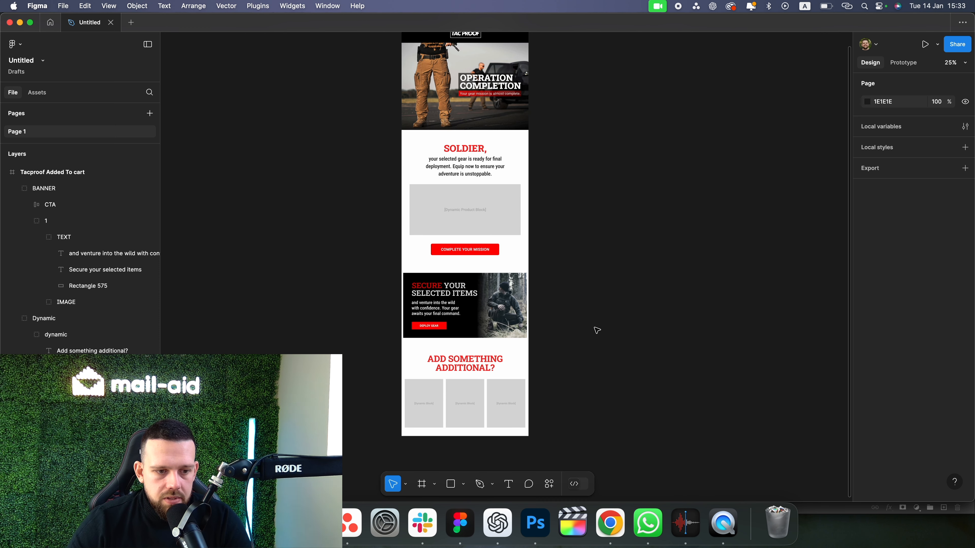
scroll(596, 331, "up", 3)
scroll(596, 331, "right", 1)
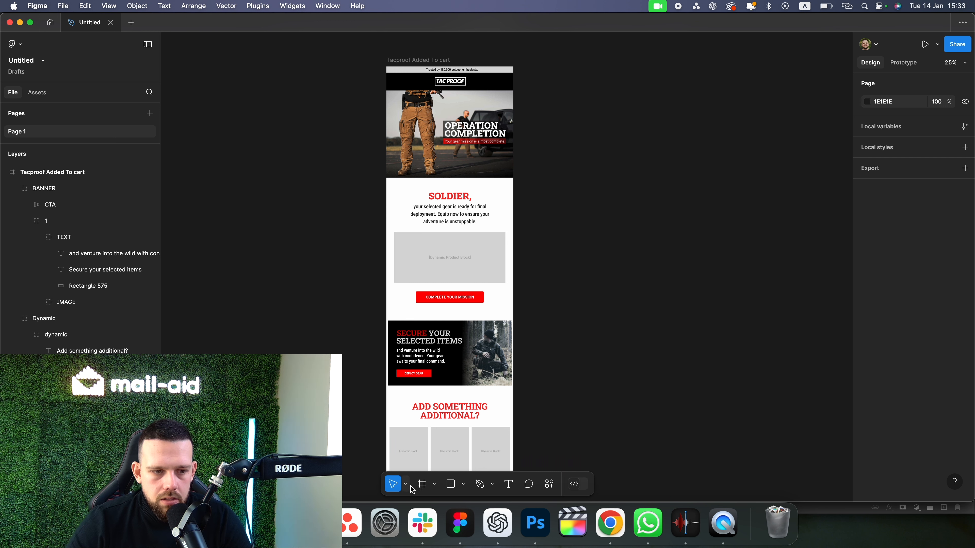
Draw a blank frame of about 1224 × 1848 beside the Tacproof email and set its width to 1000.
left_click(422, 485)
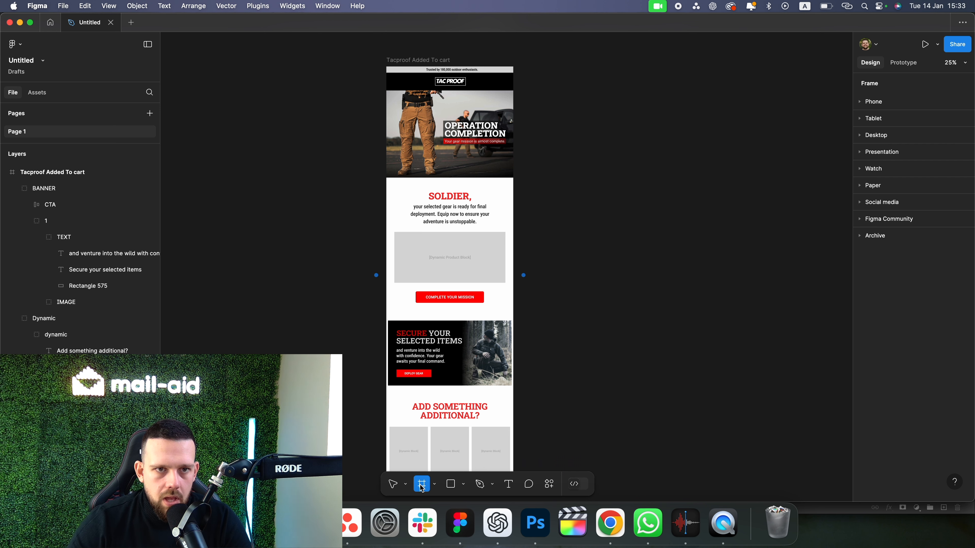
left_click_drag(577, 71, 734, 306)
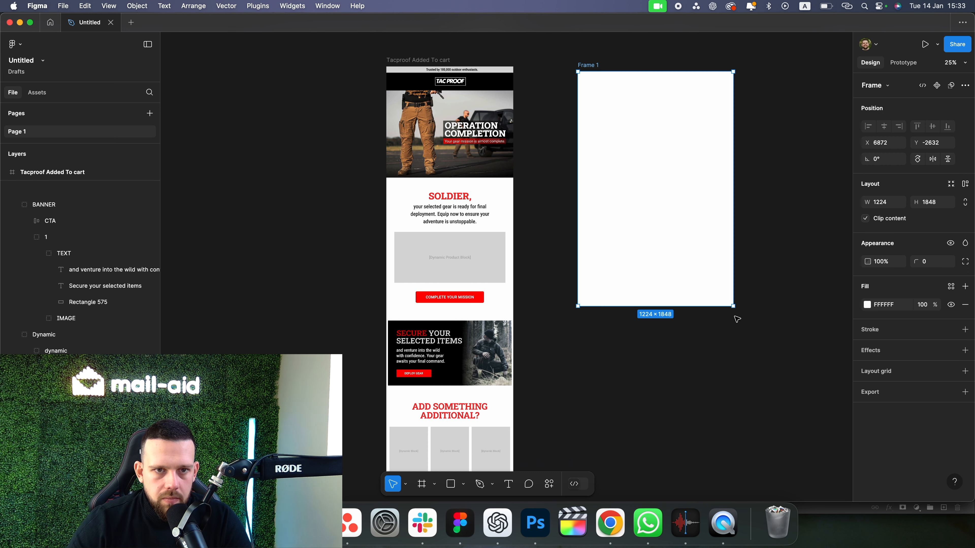
left_click(647, 398)
left_click(644, 149)
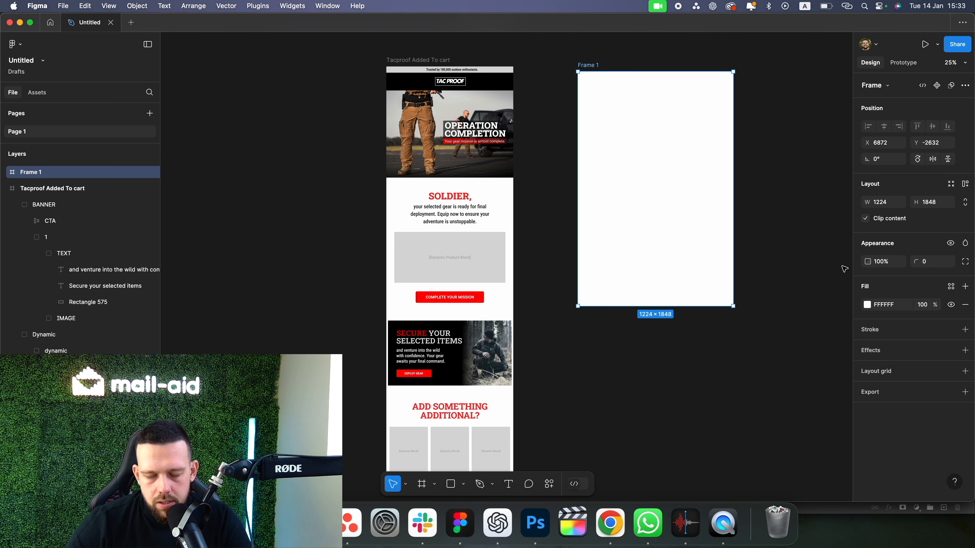
left_click(891, 209)
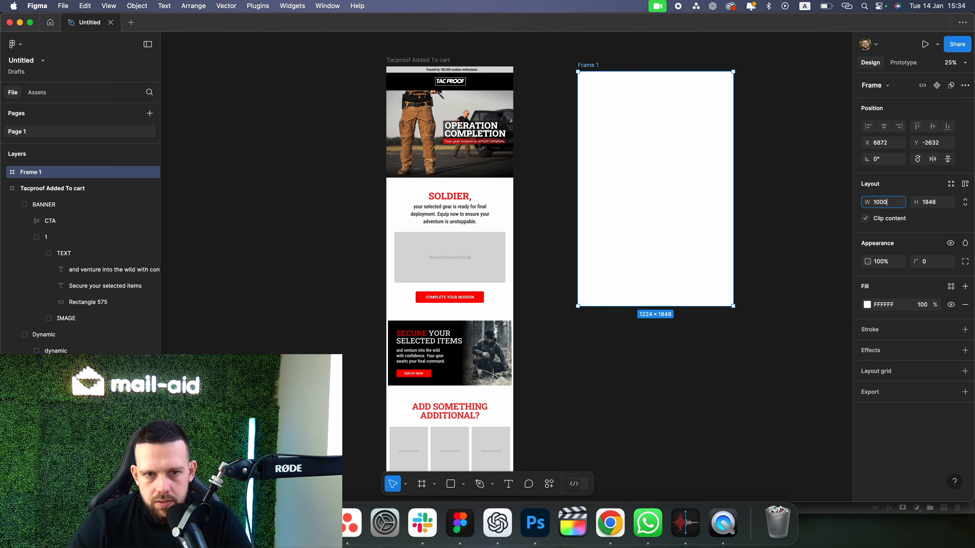
key("Return")
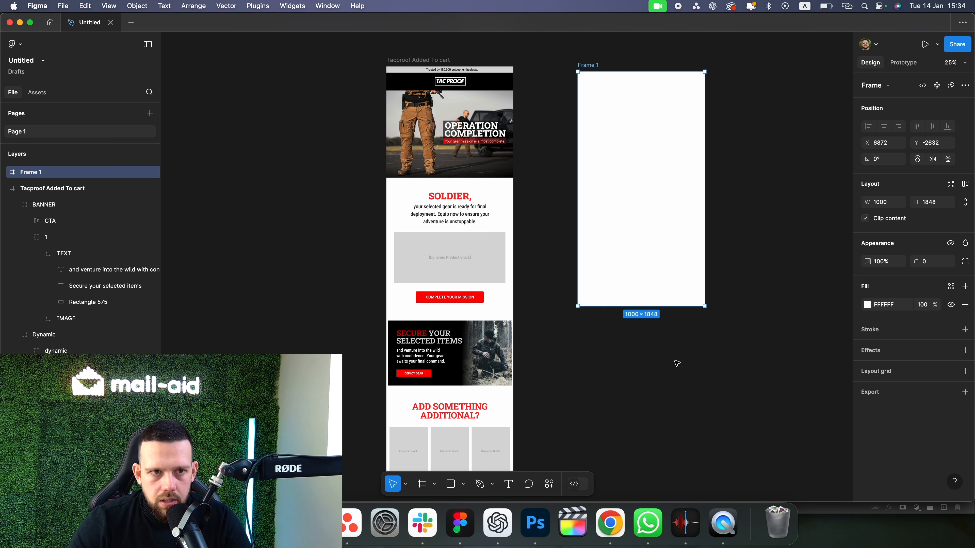
Align the blank frame with the top of the Tacproof email and extend its height to 3289.
scroll(674, 358, "down", 3)
left_click(672, 324)
scroll(647, 210, "up", 3)
left_click_drag(648, 205, 627, 201)
left_click_drag(633, 293, 586, 327)
left_click(581, 381)
scroll(583, 375, "up", 10)
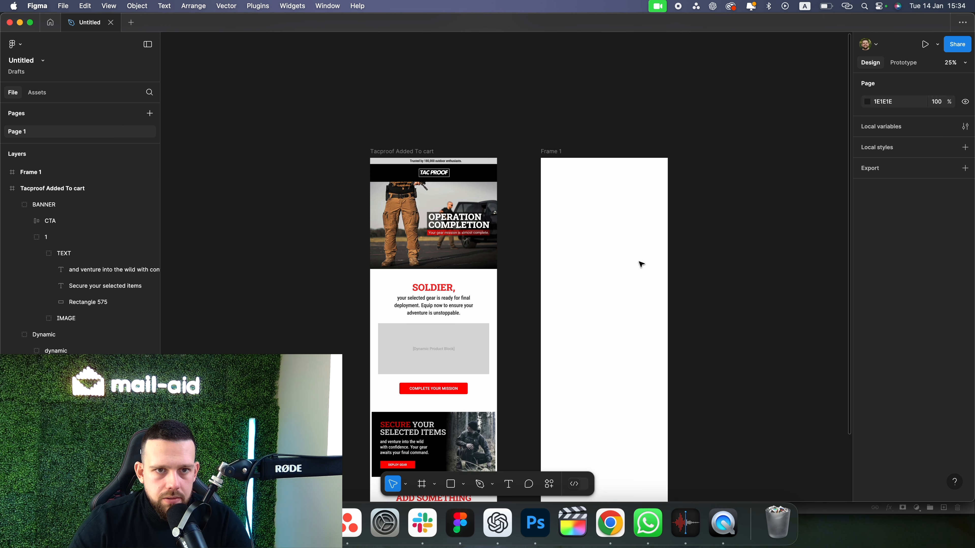
Move the blank frame closer to the Tacproof email, to X 6530, keeping their top edges level.
scroll(641, 264, "up", 3)
left_click(615, 231)
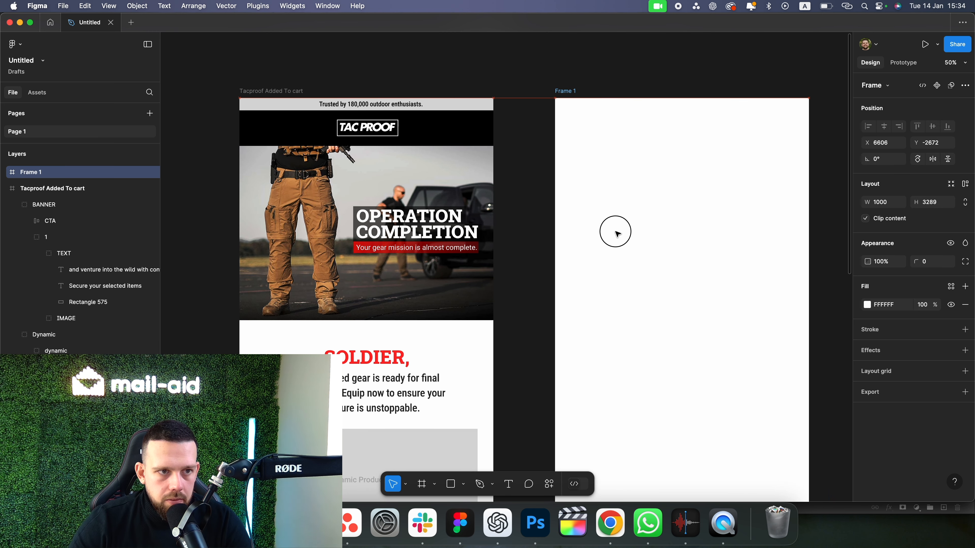
left_click_drag(600, 232, 598, 232)
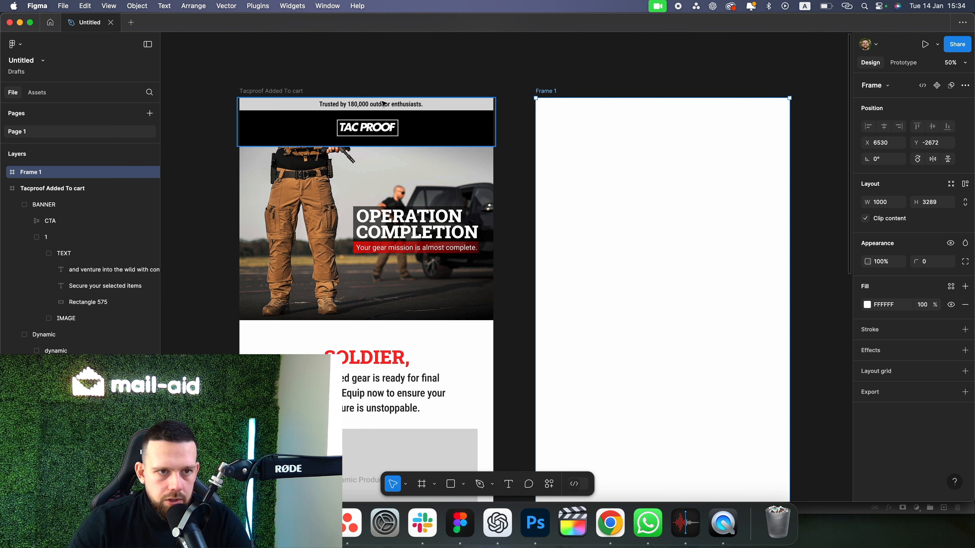
left_click(415, 110)
left_click(503, 58)
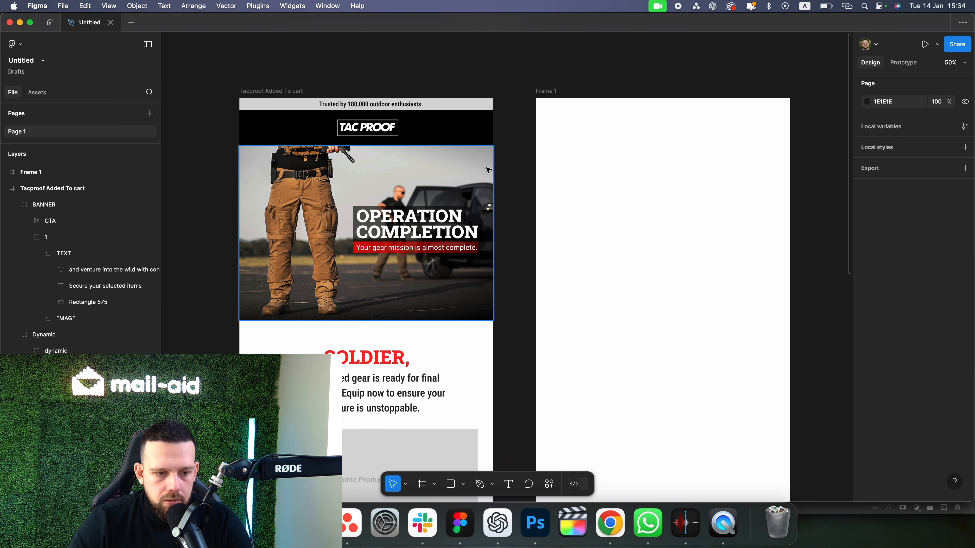
Draw a grey rectangle of about 1016 × 48 across the top edge of the blank frame.
left_click(451, 484)
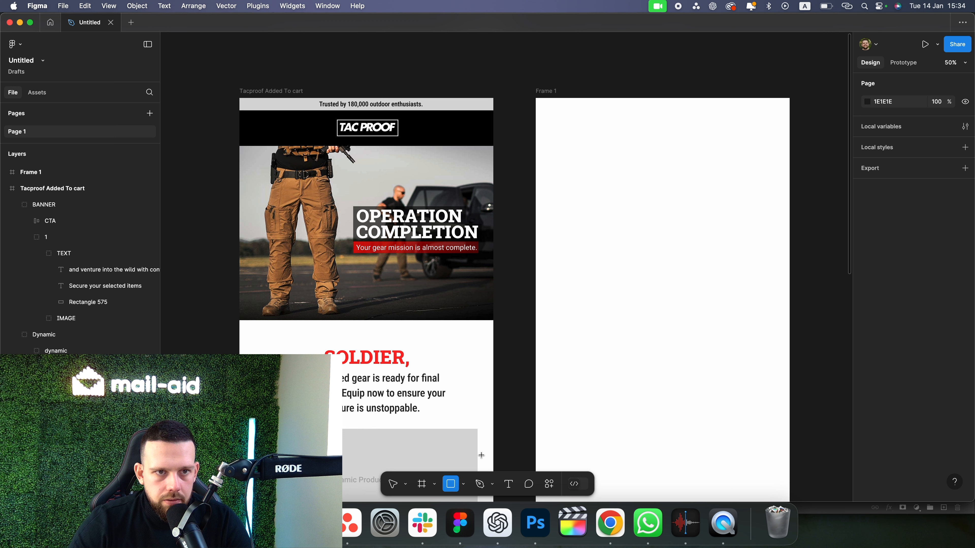
mouse_move(536, 97)
left_mouse_down()
mouse_move(815, 119)
mouse_move(793, 111)
left_mouse_up()
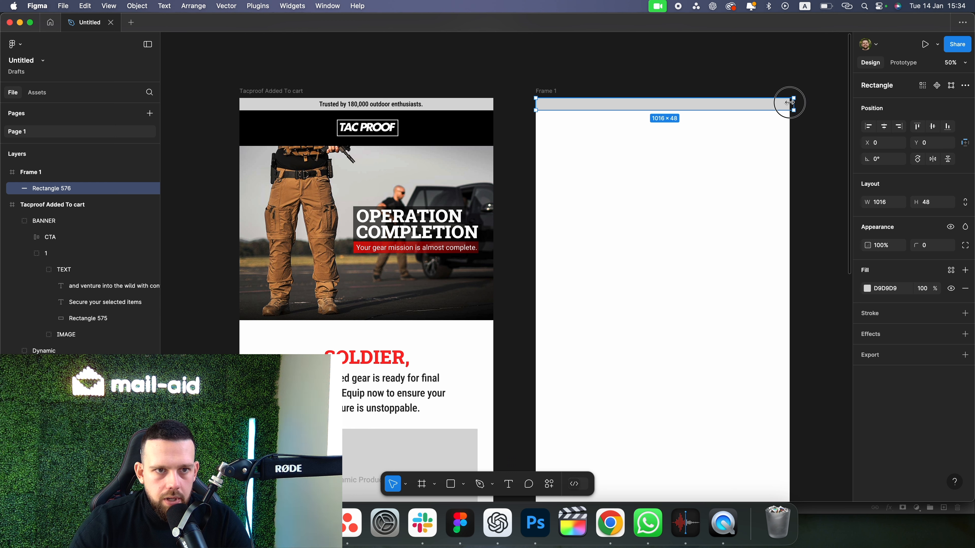
left_click(767, 220)
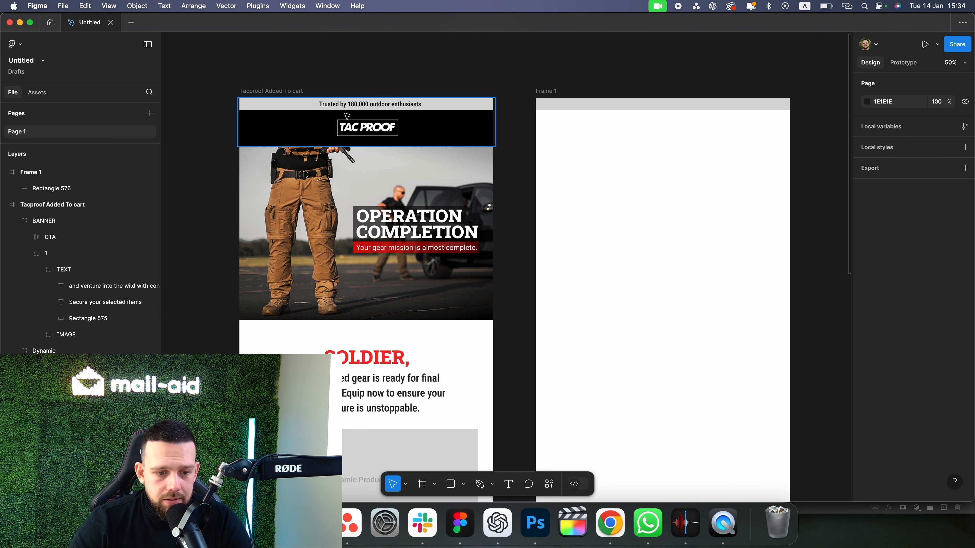
Add a text object reading "Trusted by" in the blank area below the new frame's grey bar.
left_click(509, 484)
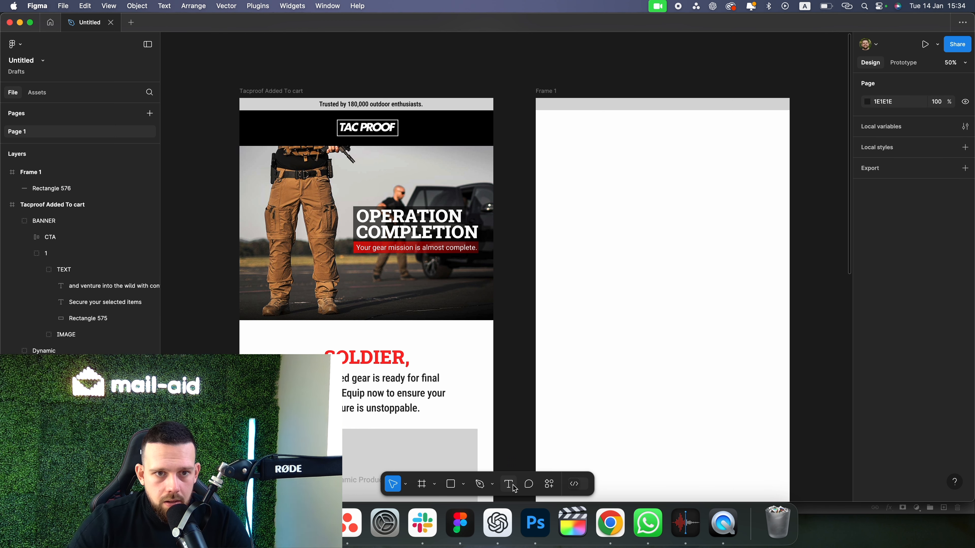
left_click(601, 175)
type("Tr")
key("Escape")
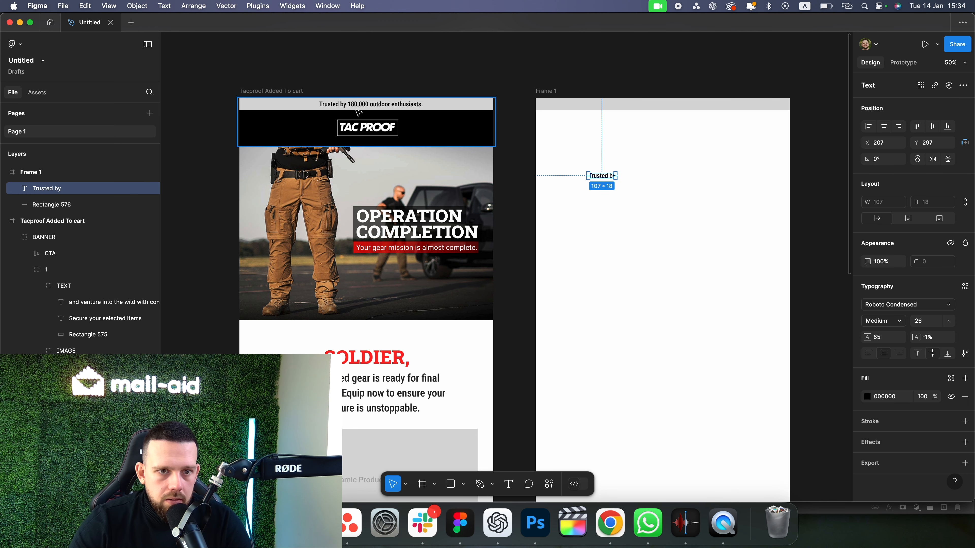
Replace the new text with "Trusted by 180,000 outdoor enthusiasts." copied from the Tacproof email's top bar.
double_click(344, 104)
key("super+c")
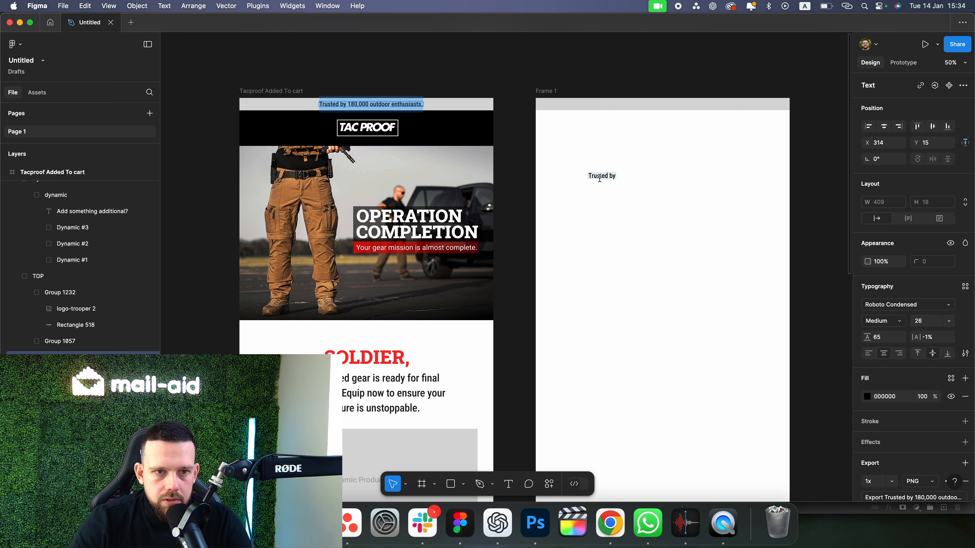
double_click(599, 178)
key("super+v")
key("Escape")
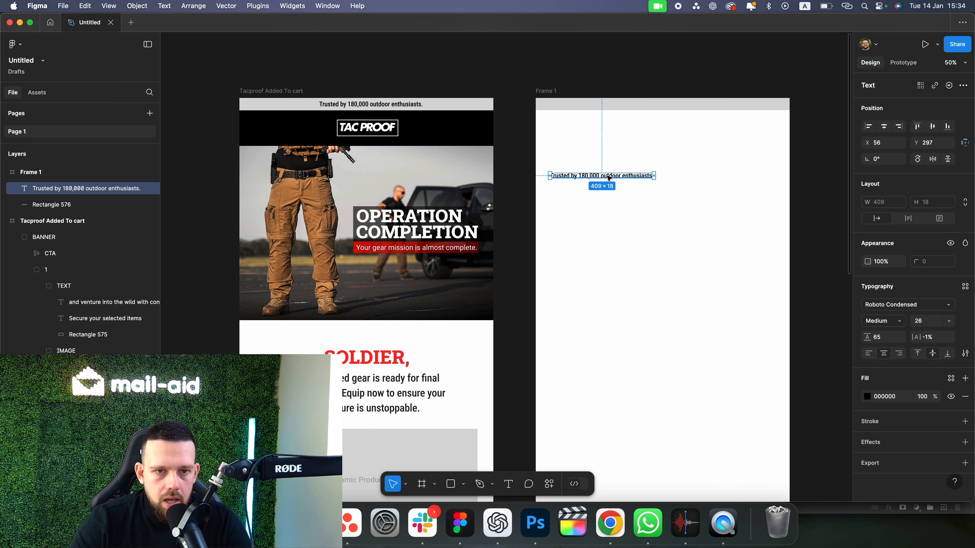
Move the "Trusted by 180,000 outdoor enthusiasts." text onto the grey bar and center it horizontally in the frame.
left_click_drag(610, 179, 655, 192)
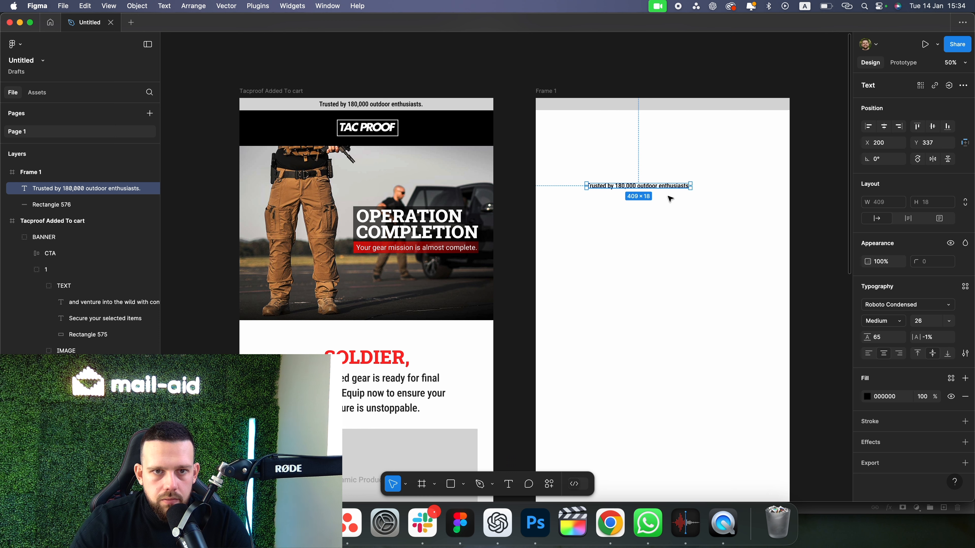
left_click_drag(670, 189, 700, 108)
left_click(888, 128)
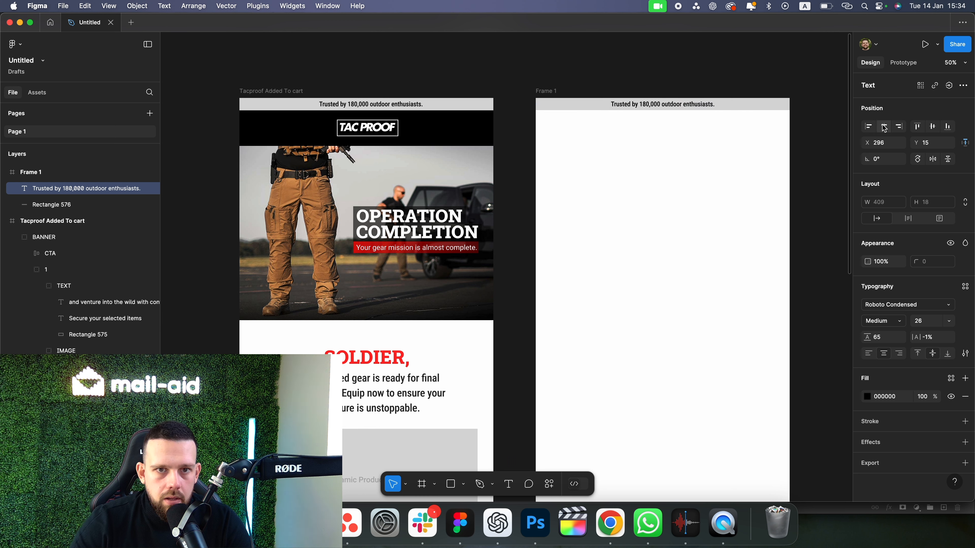
Shift the tagline text on the new frame's grey bar horizontally to X 310.
left_click(823, 135)
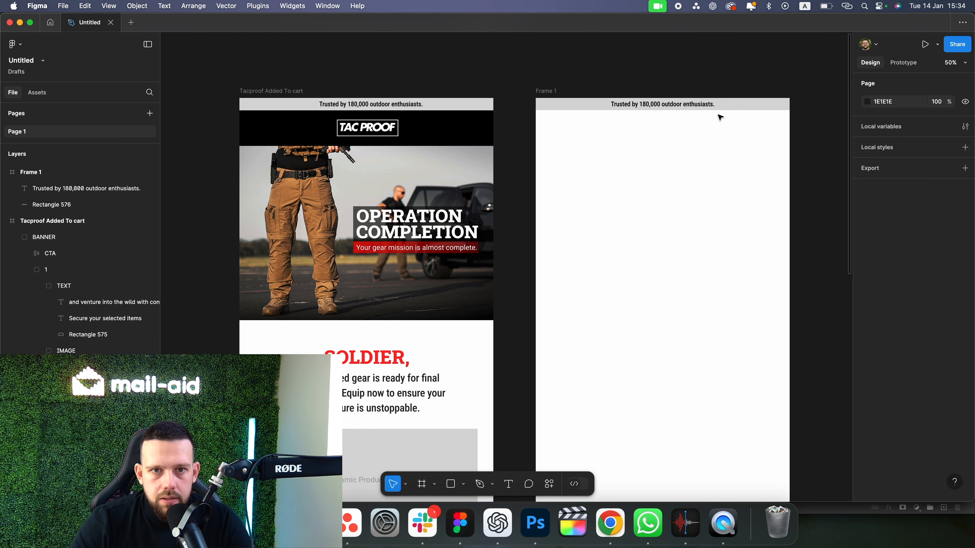
left_click(701, 104)
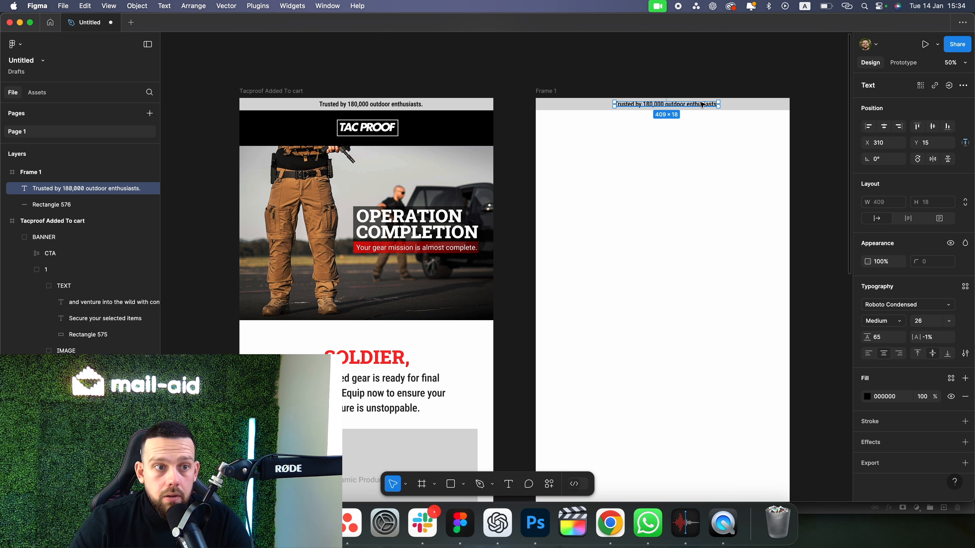
left_click(709, 204)
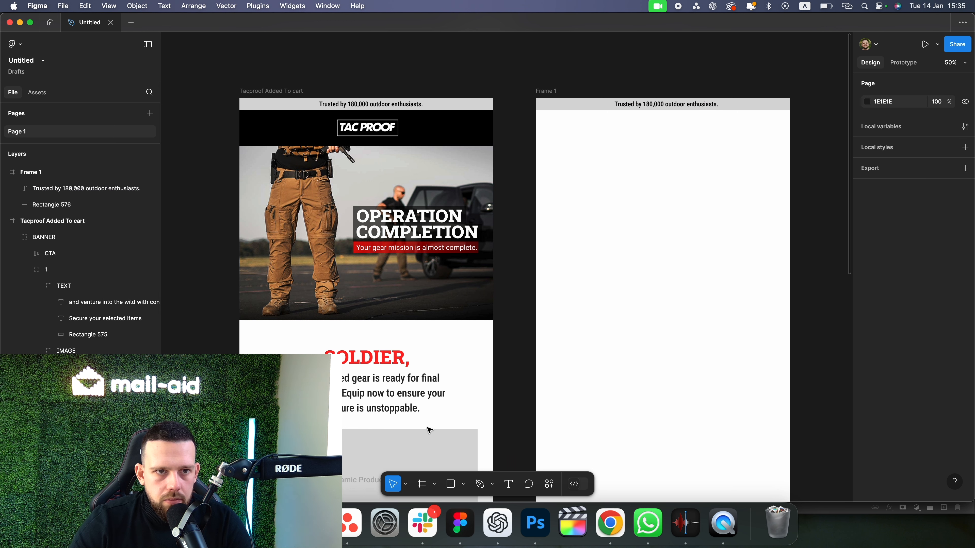
Draw a rectangle of about 1000 × 132 directly below the new frame's grey bar and fill it with black.
left_click(451, 484)
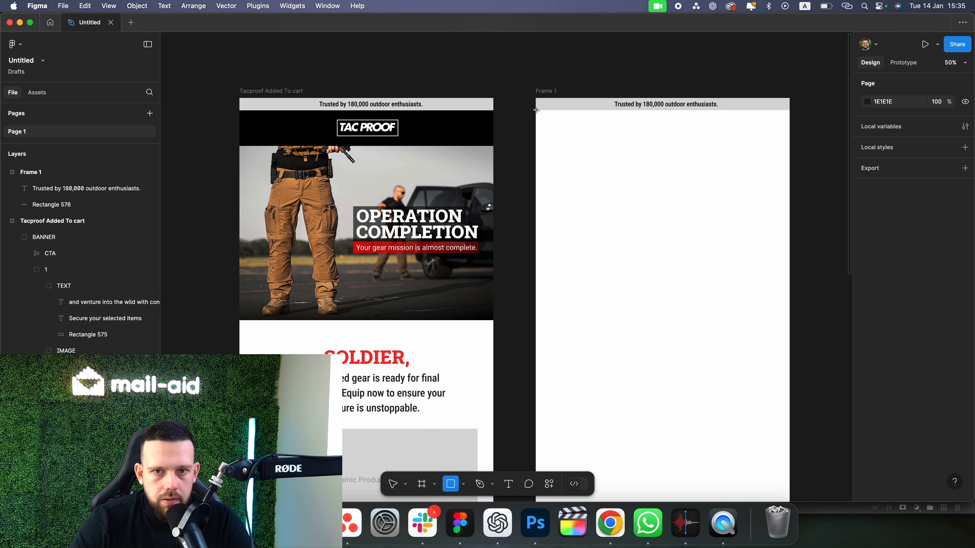
mouse_move(536, 109)
left_mouse_down()
mouse_move(668, 148)
mouse_move(789, 143)
left_mouse_up()
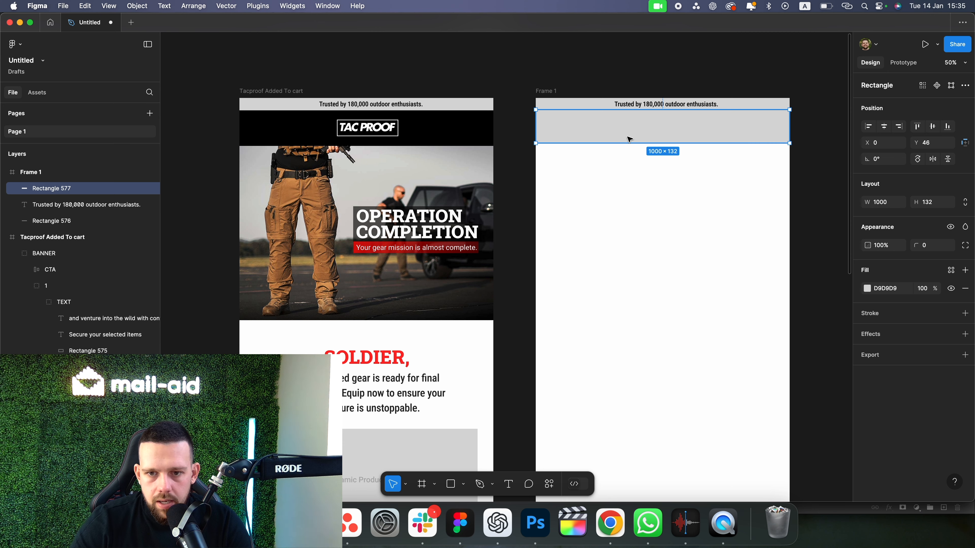
left_click(868, 290)
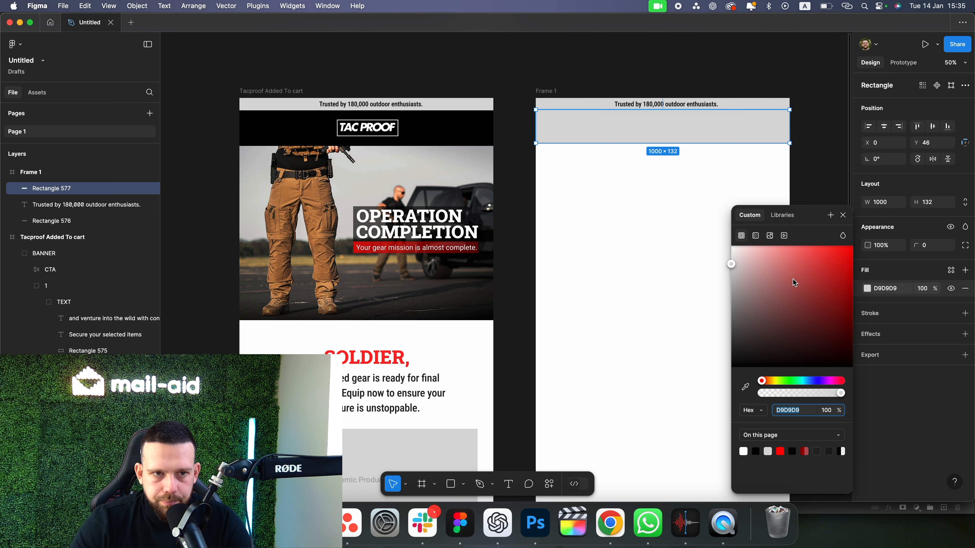
left_click_drag(795, 282, 681, 416)
left_click(643, 243)
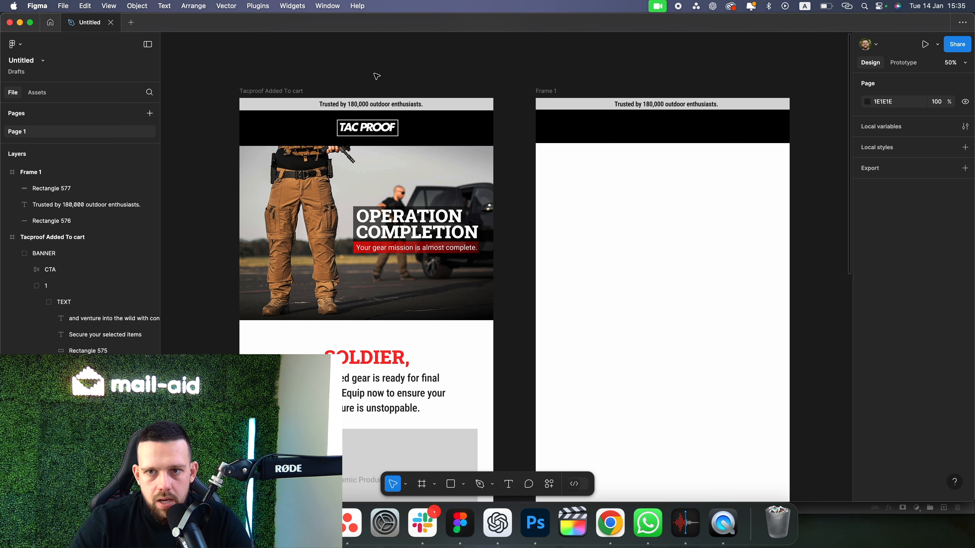
Place the desktop image "logo-trooper 2.png" in the center of the new frame's black bar.
key("F11")
key("F11")
key("F11")
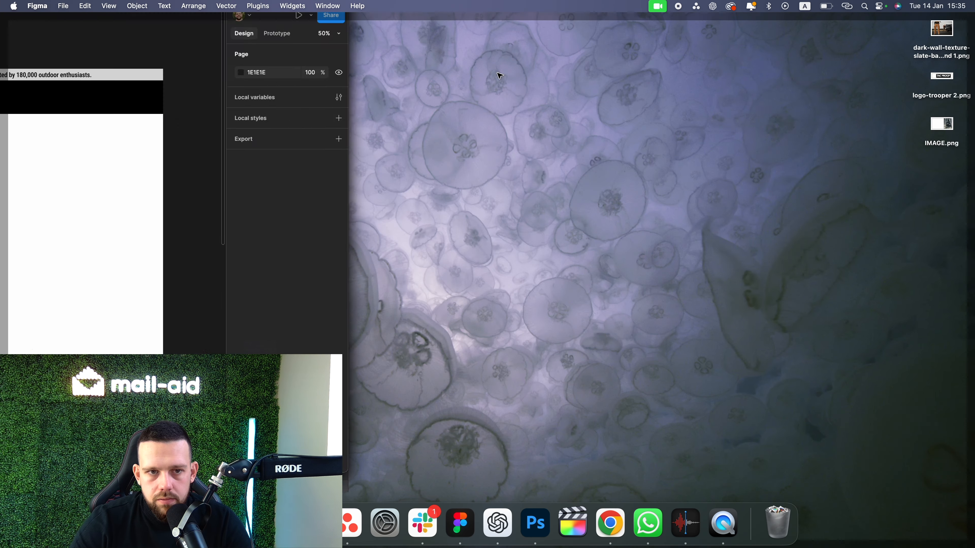
left_click_drag(939, 78, 668, 131)
left_click(705, 242)
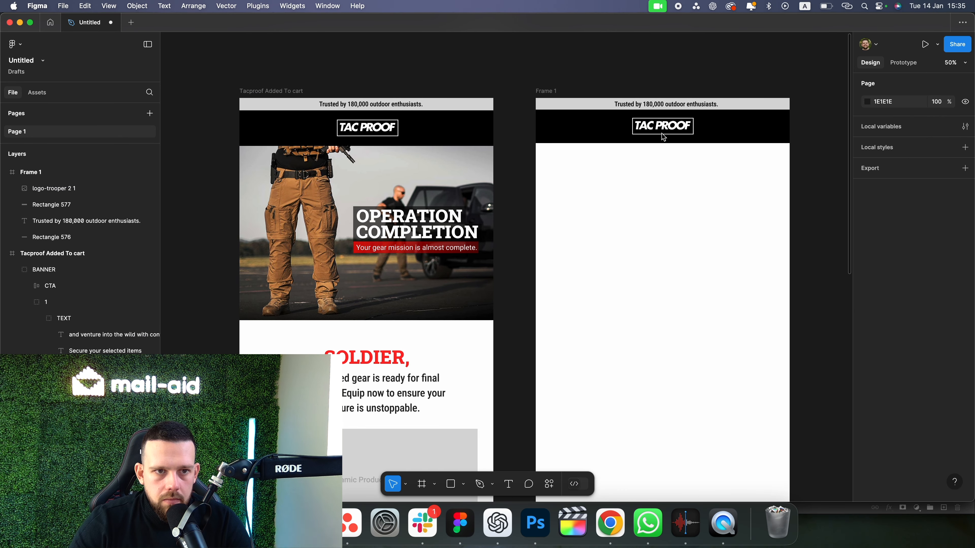
Extend the black bar's height to about 138 and lower the Tac Proof logo slightly within it.
left_click(550, 131)
left_click_drag(568, 142, 568, 145)
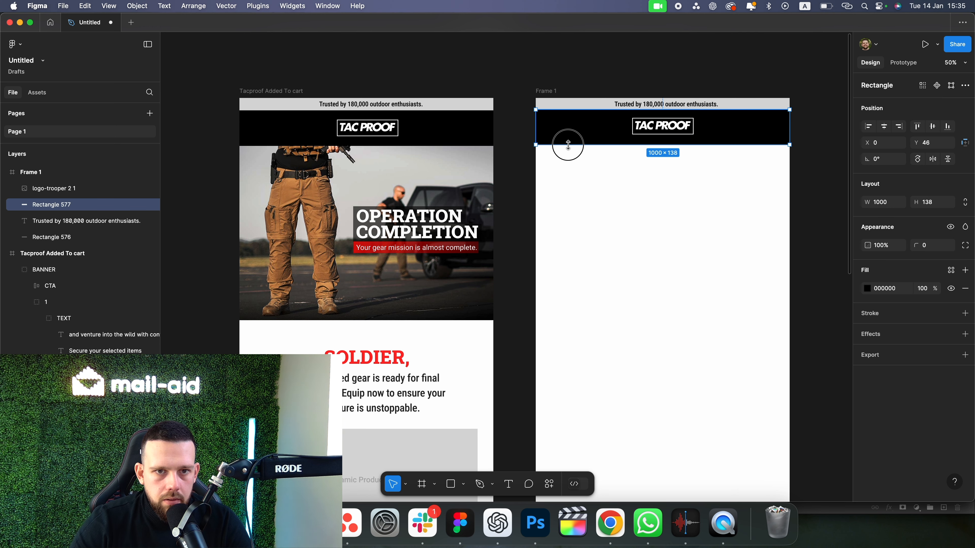
left_click(616, 231)
left_click(674, 132)
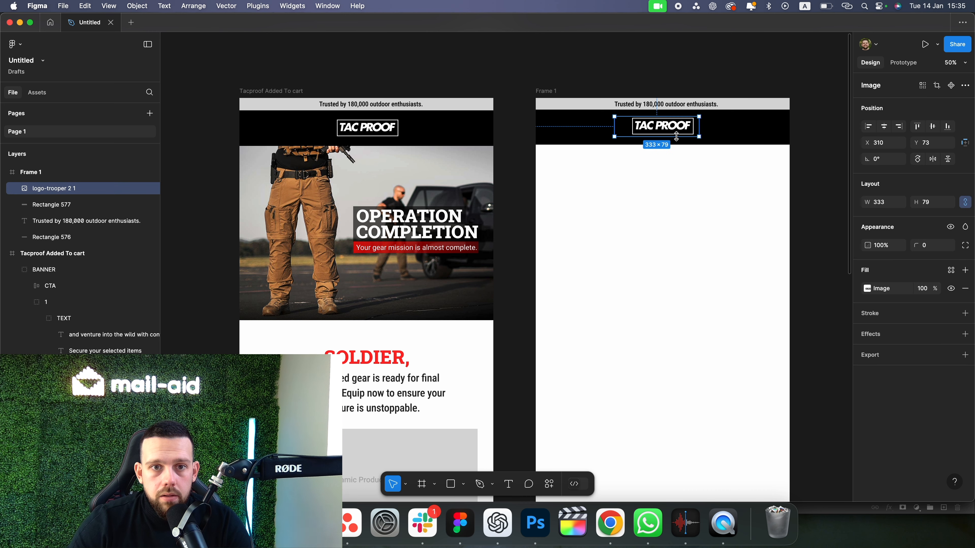
left_click_drag(676, 137, 676, 137)
left_click(652, 208)
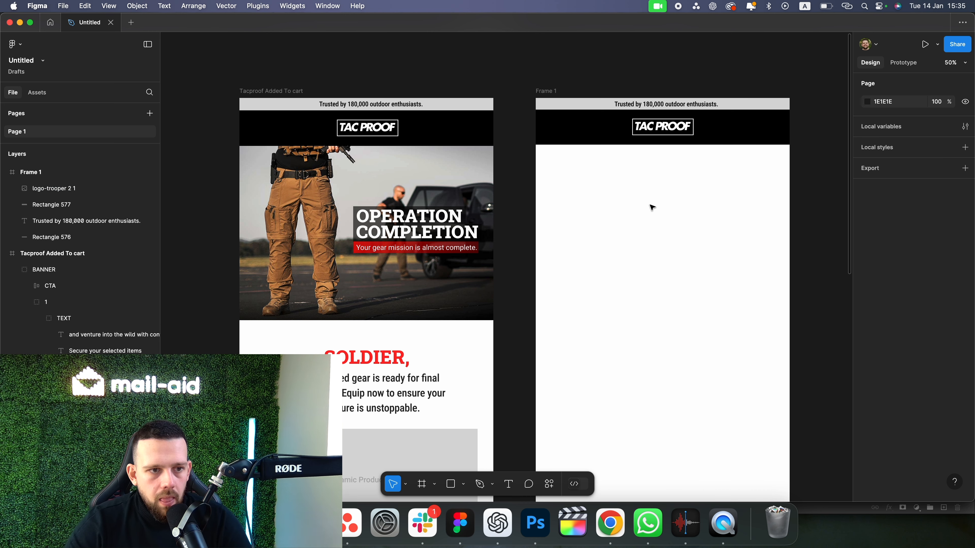
Draw a full-width rectangle of about 1000 × 696 directly below the new frame's black bar.
scroll(564, 269, "down", 1)
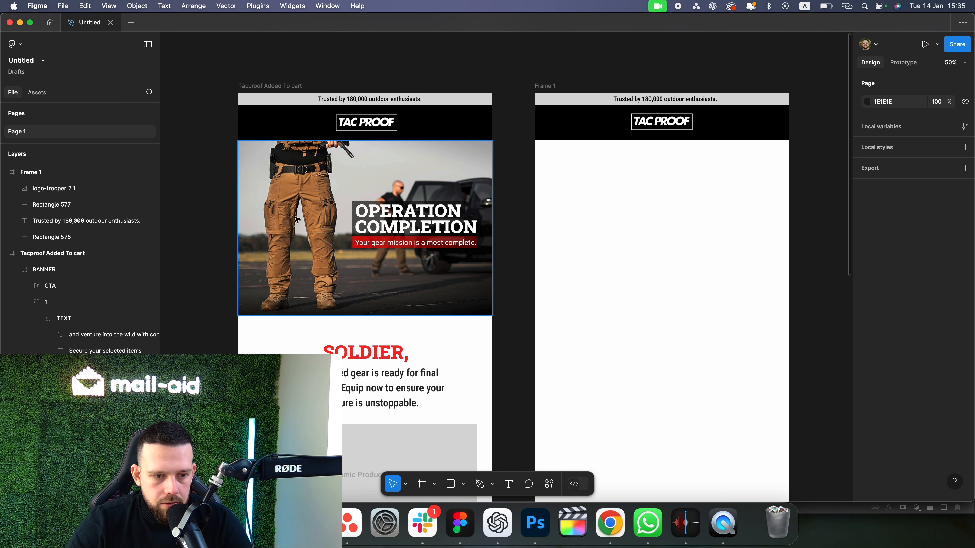
left_click(447, 489)
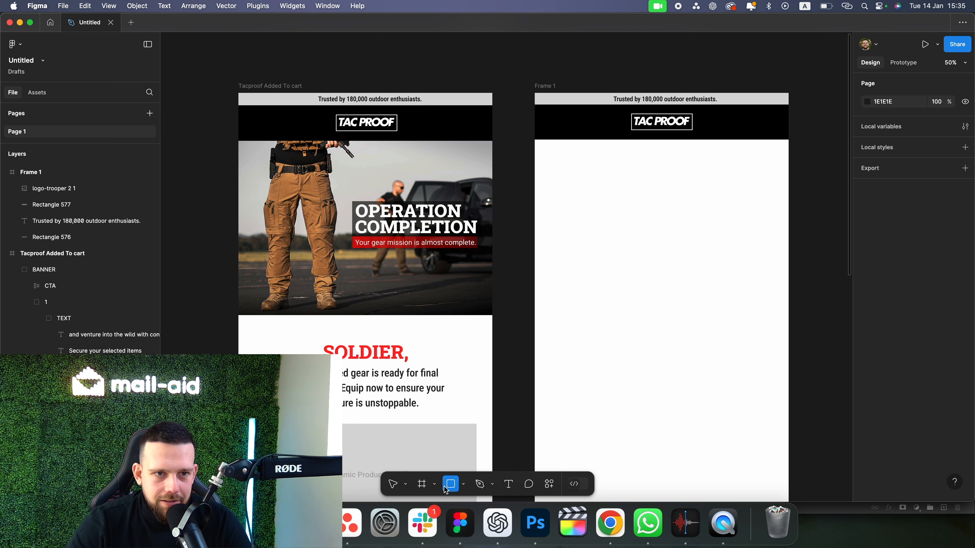
mouse_move(534, 139)
left_mouse_down()
mouse_move(829, 370)
mouse_move(764, 311)
mouse_move(653, 303)
mouse_move(728, 332)
mouse_move(753, 316)
left_mouse_up()
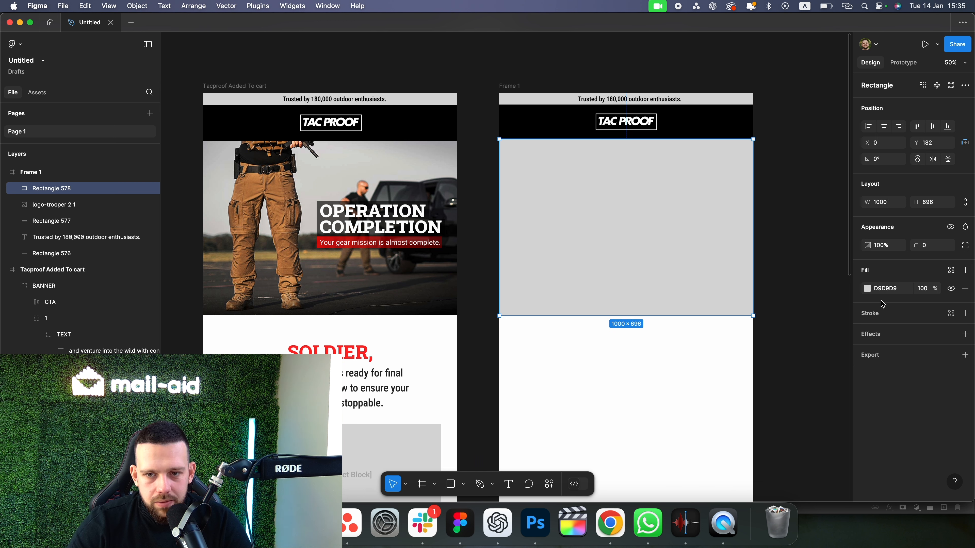
Fill the large rectangle with the desktop's "dark-wall-texture-slate" image showing the man in tactical trousers.
left_click(868, 289)
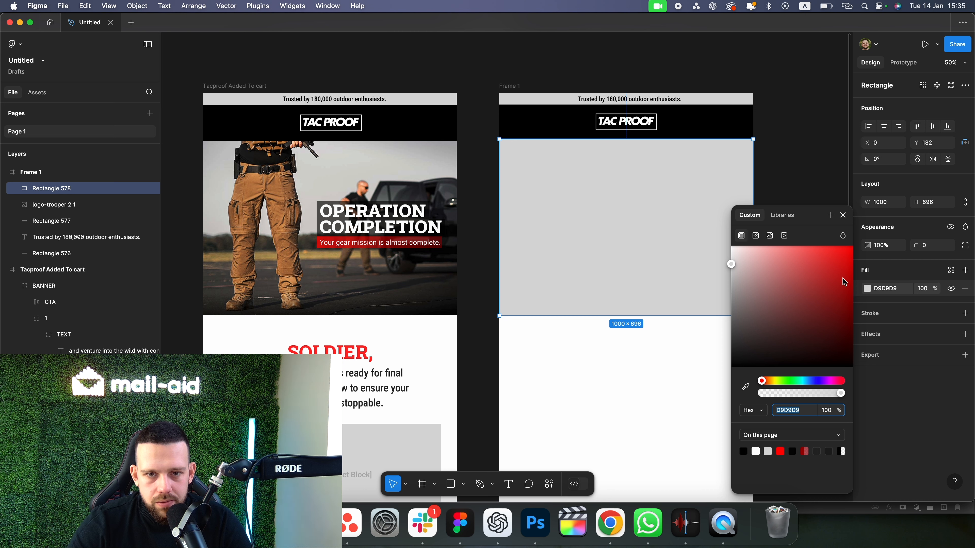
left_click(770, 237)
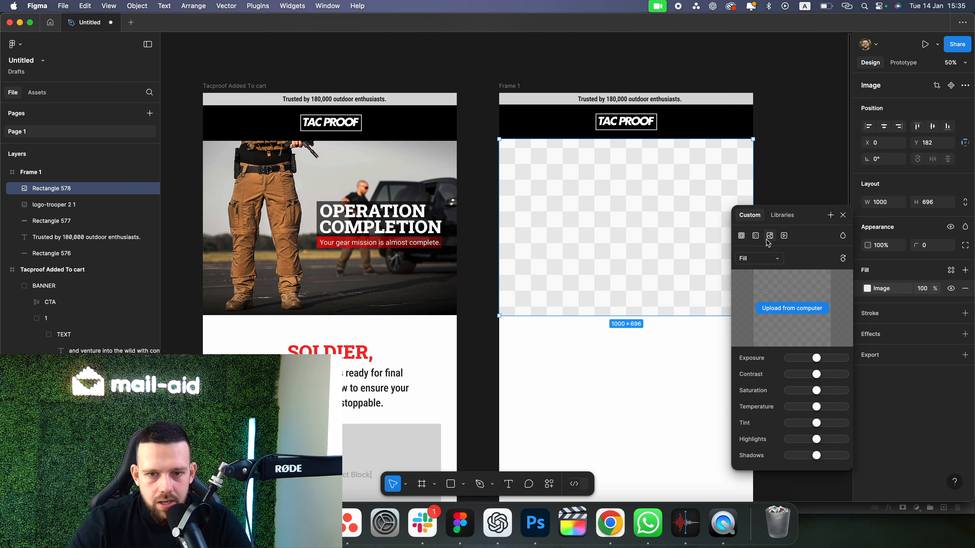
left_click(792, 308)
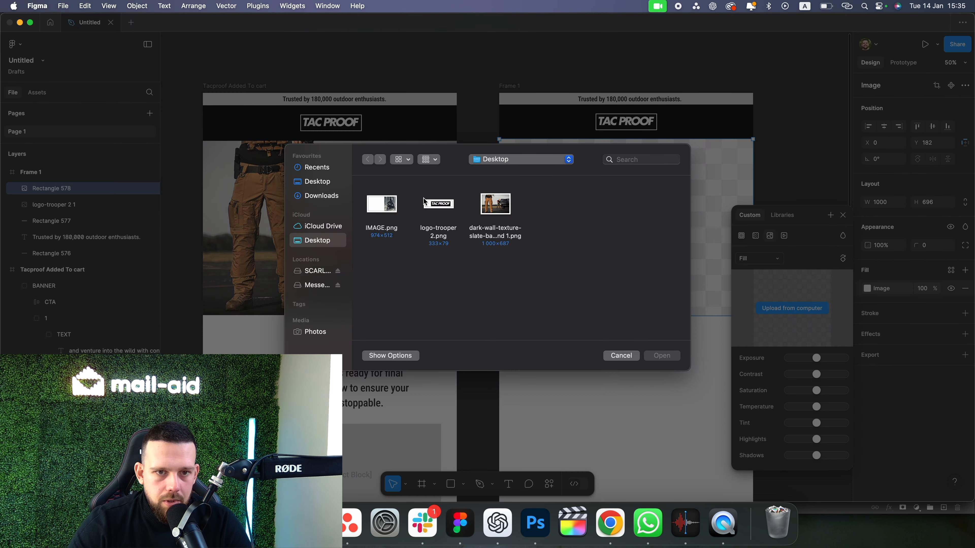
double_click(485, 206)
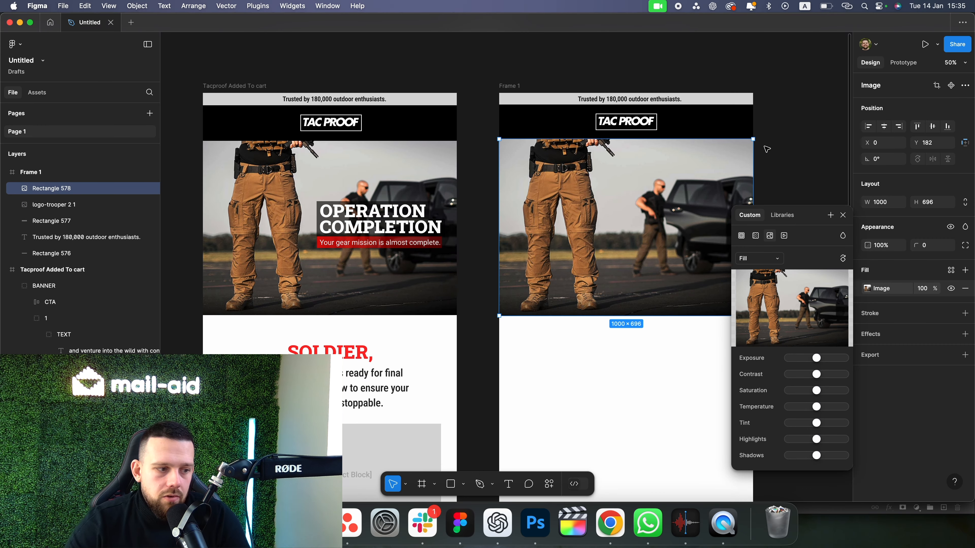
left_click(770, 146)
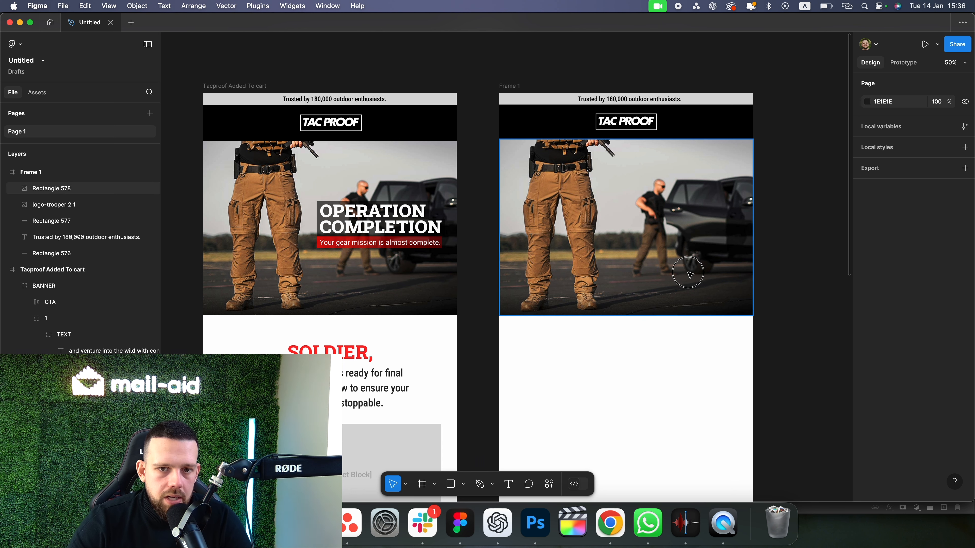
Try resizing the new frame's hero image to about 958 × 800 and undo the change.
left_click(678, 272)
left_click_drag(752, 318, 741, 343)
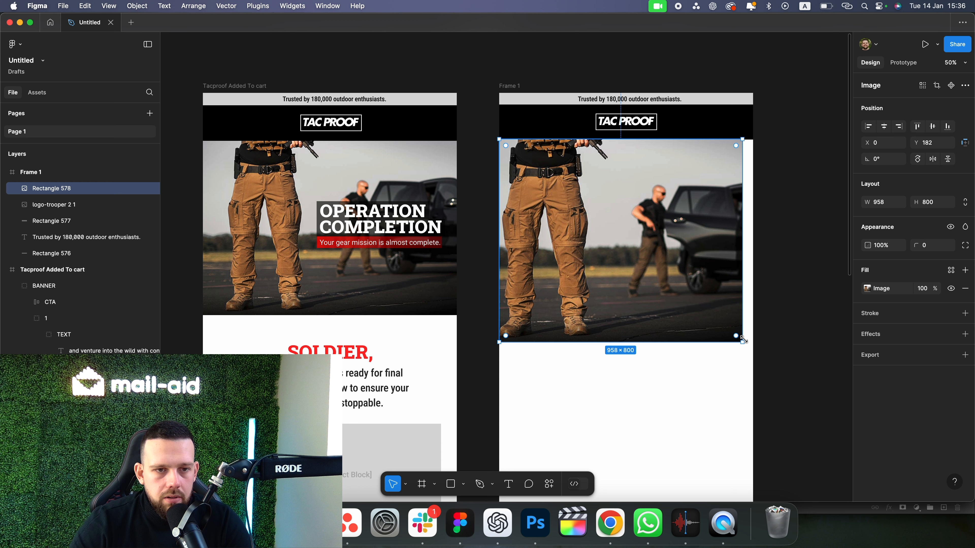
key("super+z")
left_click(789, 247)
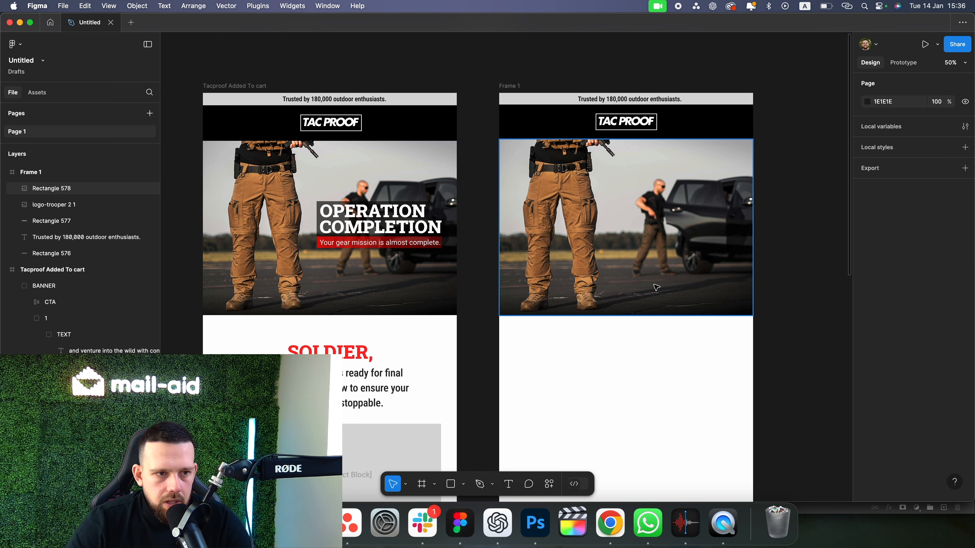
Add a text object reading "OPERA" in the blank area below the new frame's hero image.
scroll(642, 279, "right", 2)
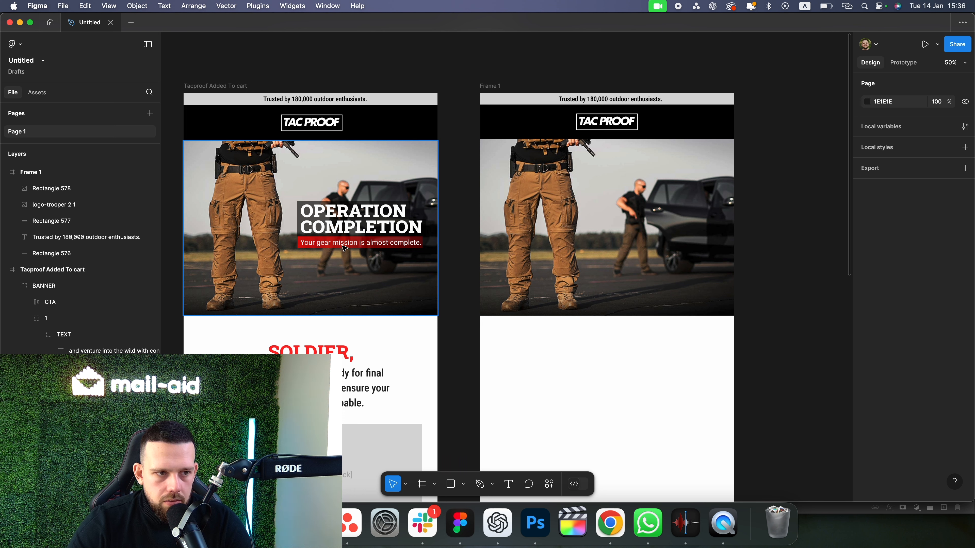
left_click(362, 226)
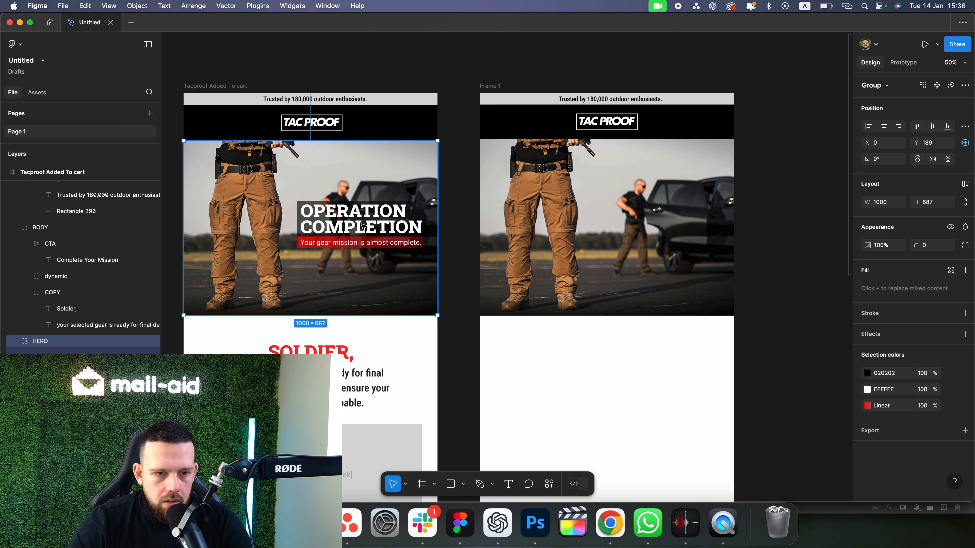
left_click(509, 484)
left_click(547, 342)
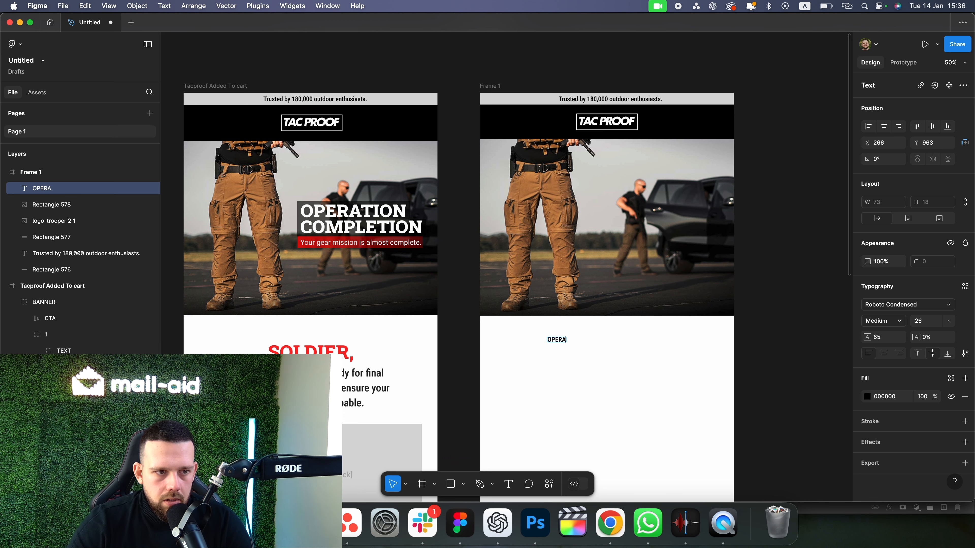
left_click(533, 373)
Replace the new text with the "Operation Completion" heading copied from the Tacproof hero and move it onto the new hero image.
double_click(348, 218)
double_click(348, 218)
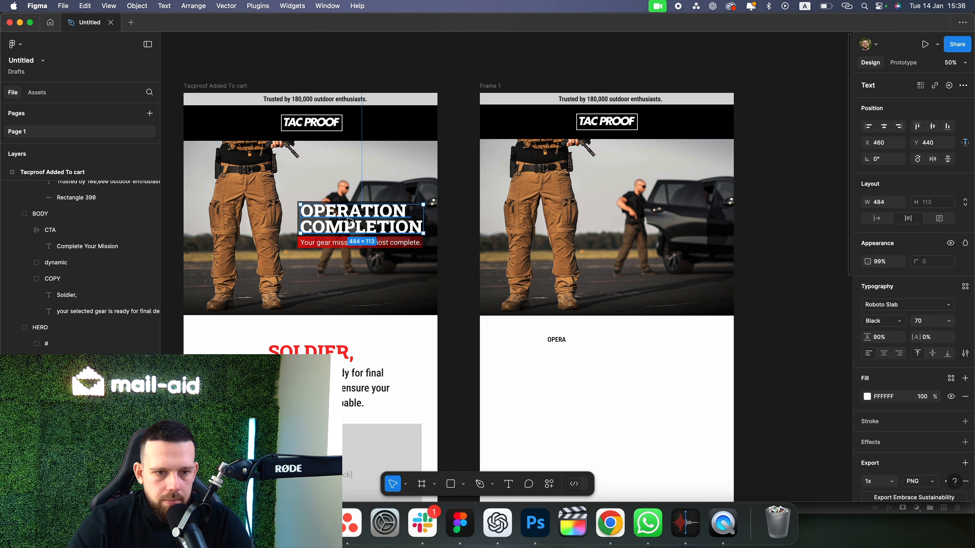
double_click(349, 221)
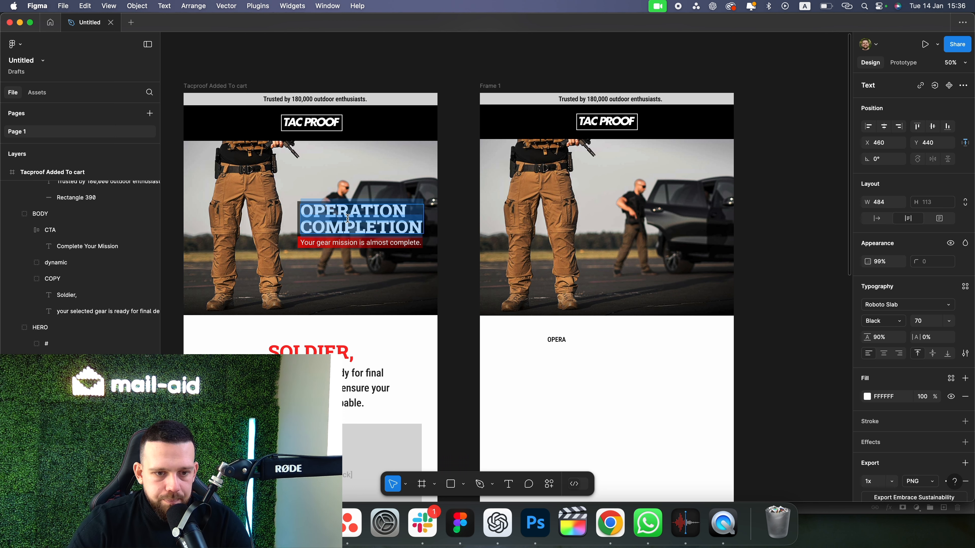
double_click(563, 340)
type("Operation Completion")
left_click(502, 339)
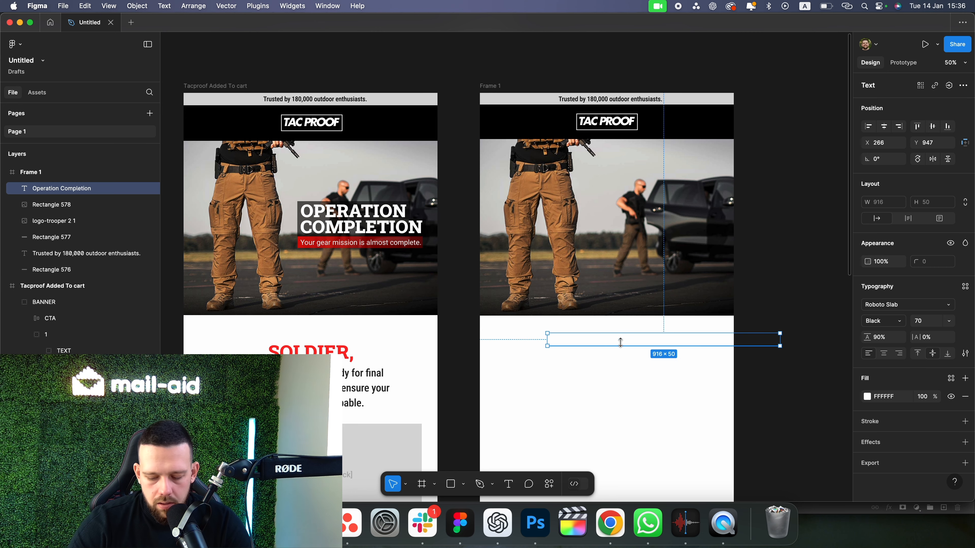
left_click_drag(620, 340, 615, 248)
Examine the original hero's heading and subheading up close, including the backgrounds behind the text.
scroll(498, 273, "left", 4)
key("super+plus")
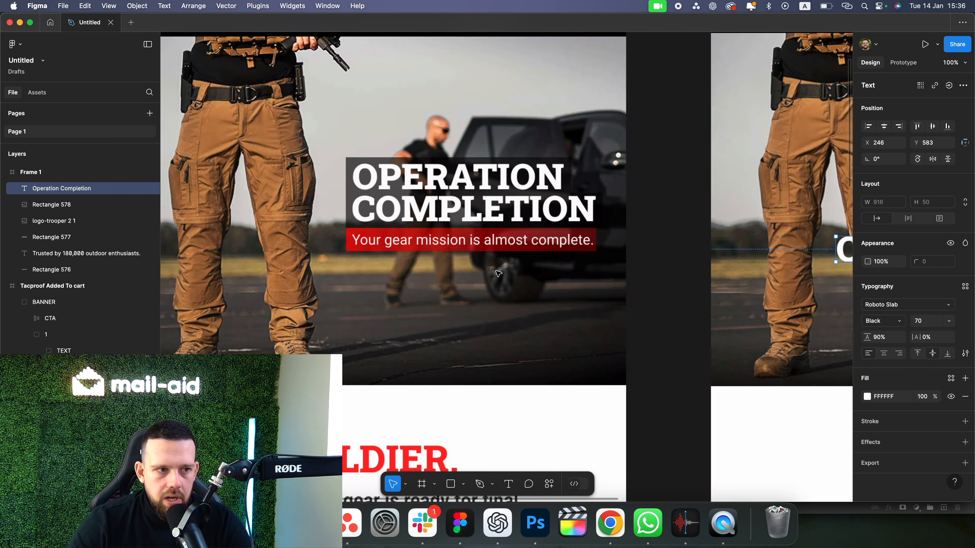
key("super+plus")
key("super+plus")
scroll(423, 262, "left", 1)
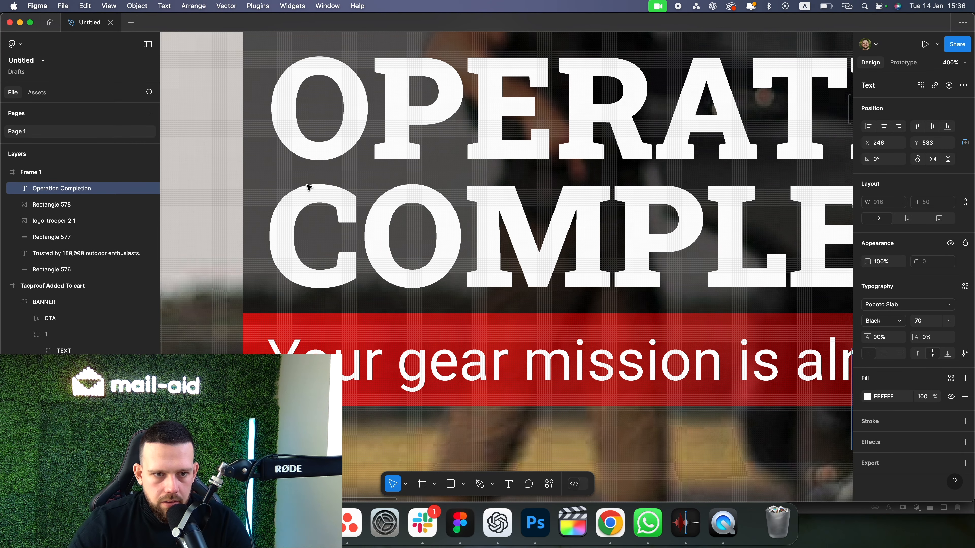
key("super+minus")
key("super+minus")
key("super+minus")
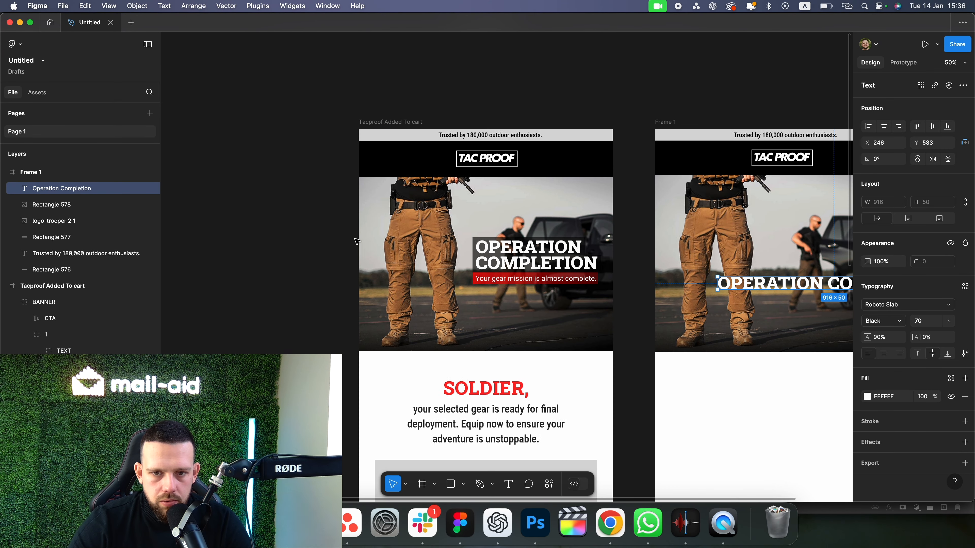
Narrow the "Operation Completion" heading so it wraps onto two lines and position it over the vehicle in the new hero image.
scroll(803, 286, "right", 5)
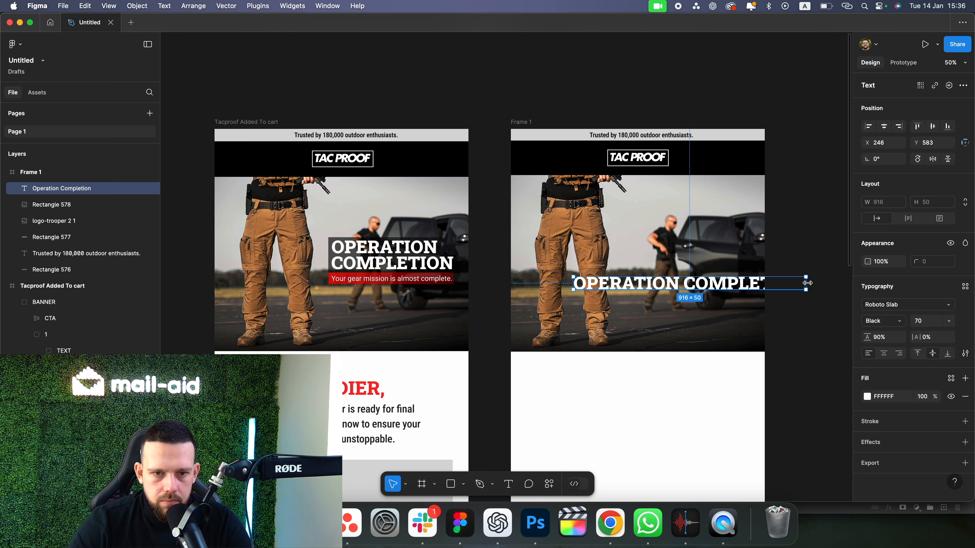
left_click_drag(807, 283, 734, 266)
left_click(702, 342)
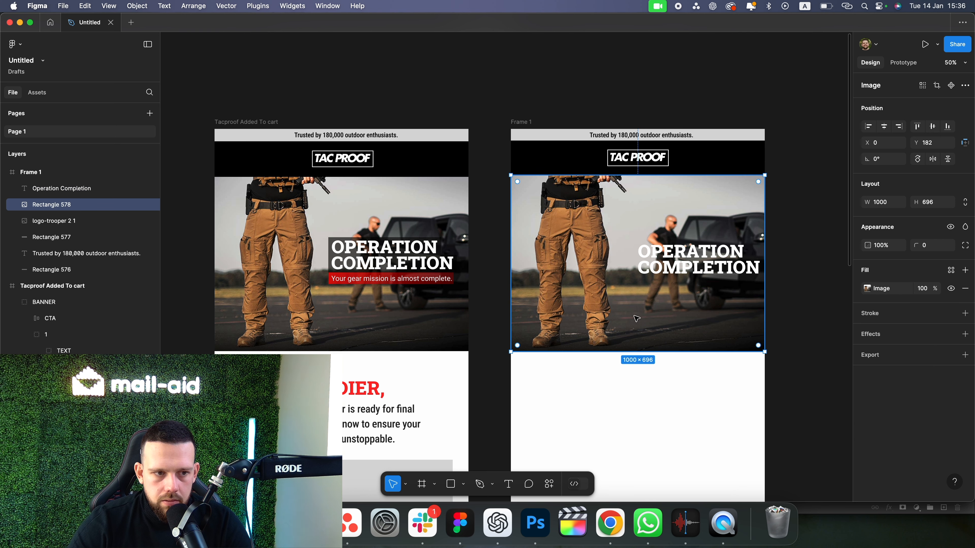
Add a text object below the new hero image reading "Your gear mission is almost complete.", copied from the original hero's subheading.
left_click(508, 484)
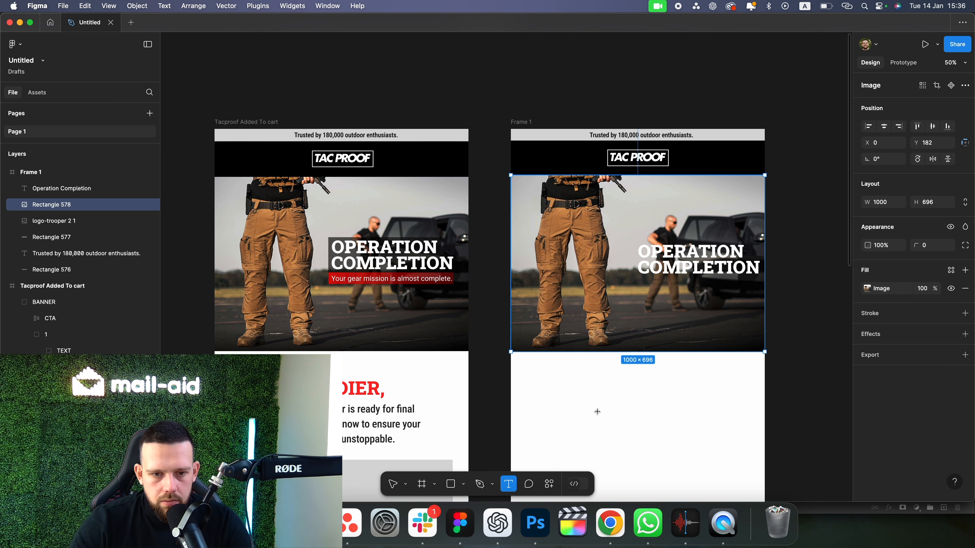
left_click(597, 412)
type("Your ge")
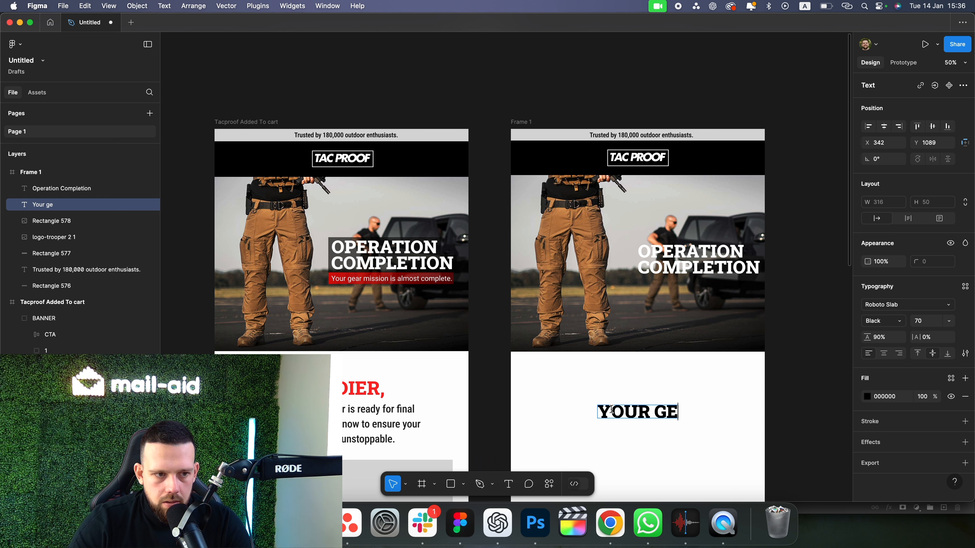
left_click(368, 279)
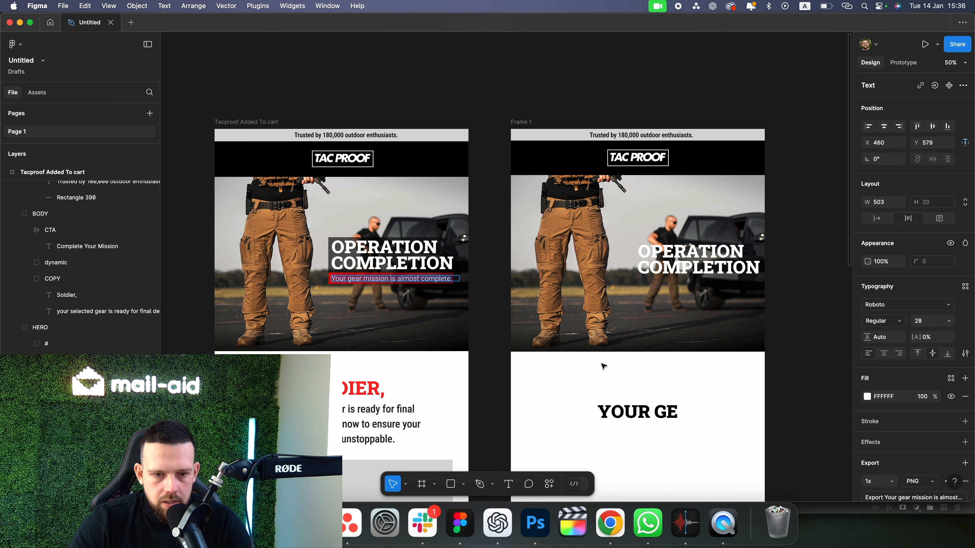
double_click(655, 409)
key("super+a")
type("Your gear mission is almost complete.")
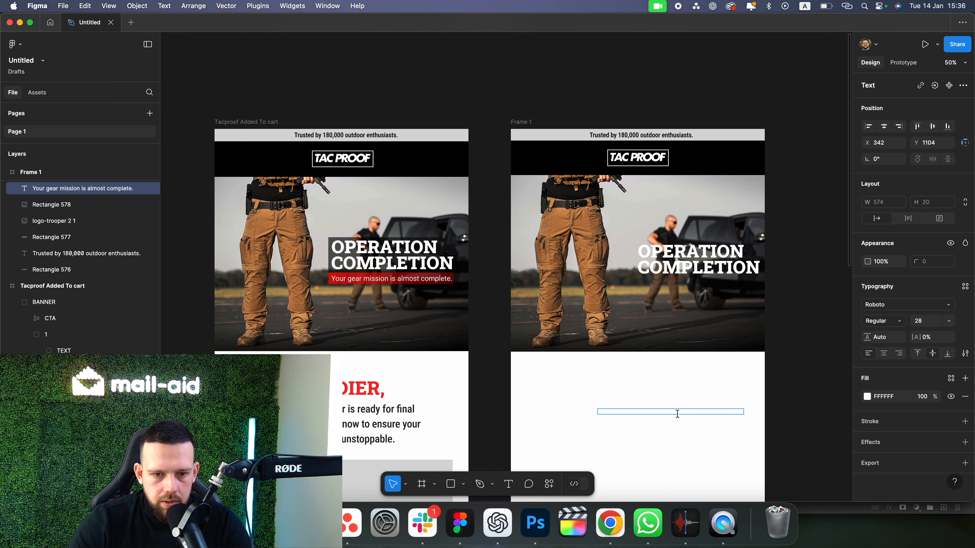
double_click(678, 412)
key("Escape")
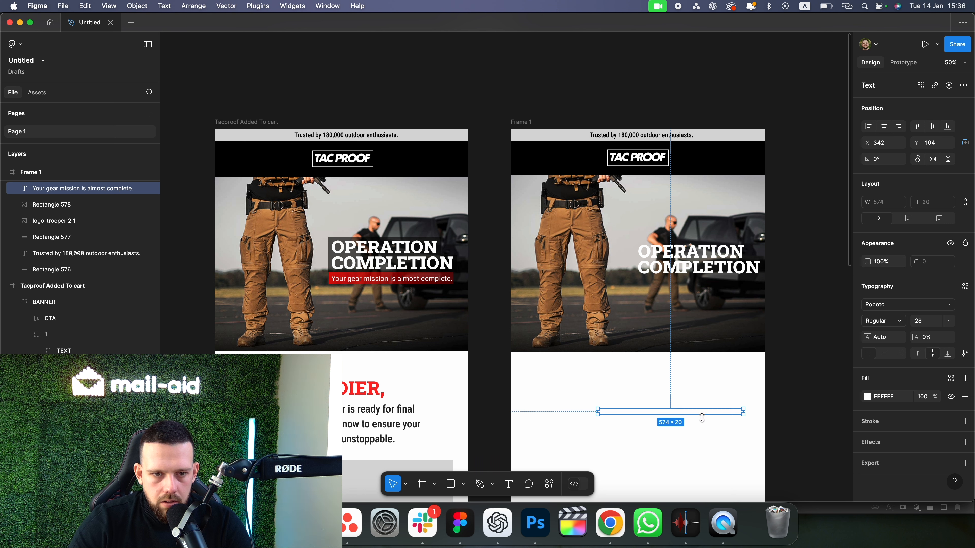
Move the white subheading under "Operation Completion" on the new hero image and narrow it to 498 wide so it wraps.
left_click_drag(705, 413, 743, 290)
left_click(735, 318)
left_click(702, 294)
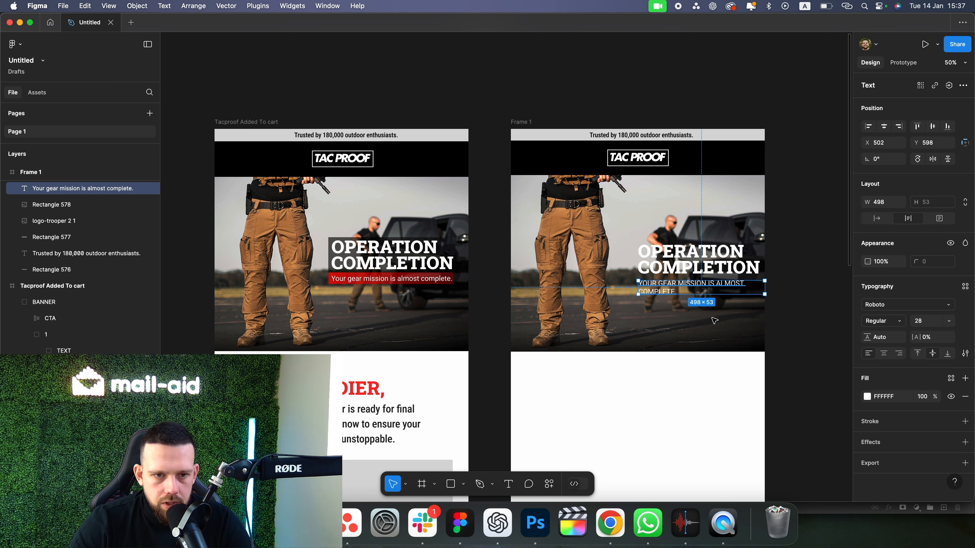
left_click(733, 409)
Draw a rectangle about 490 × 152 over the "Operation Completion" heading on the new hero image.
scroll(644, 410, "right", 3)
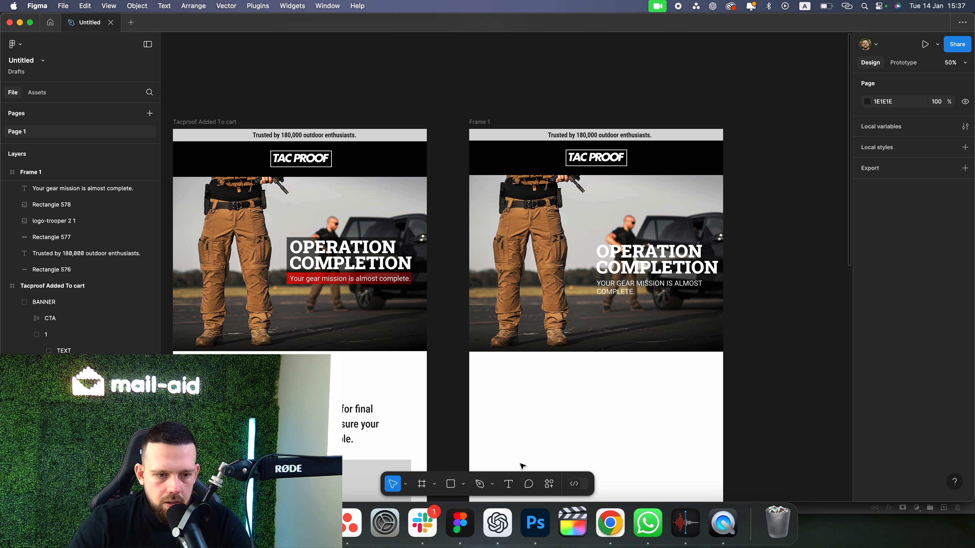
left_click(450, 486)
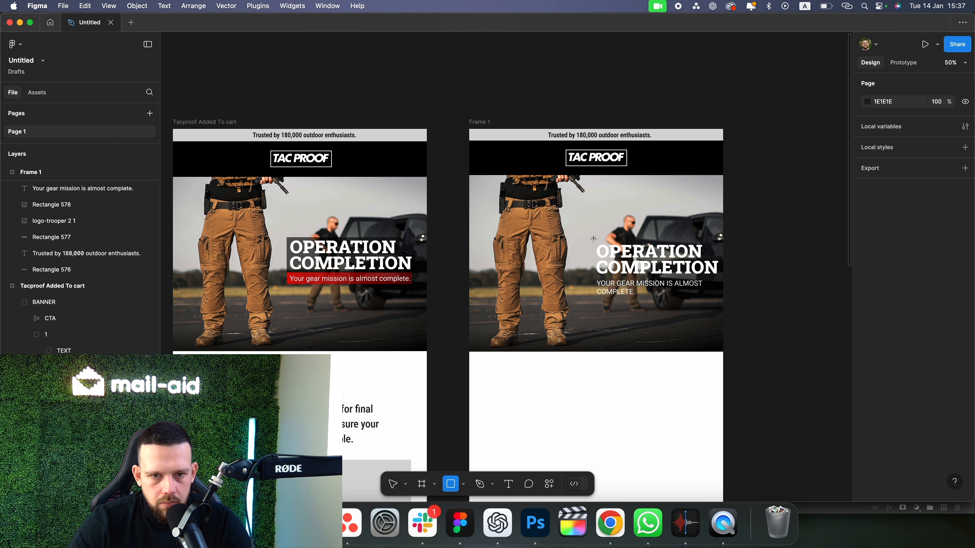
mouse_move(593, 239)
left_mouse_down()
mouse_move(690, 285)
mouse_move(719, 277)
left_mouse_up()
Fill the rectangle over the heading with black (000000) at 40% opacity.
left_click(869, 295)
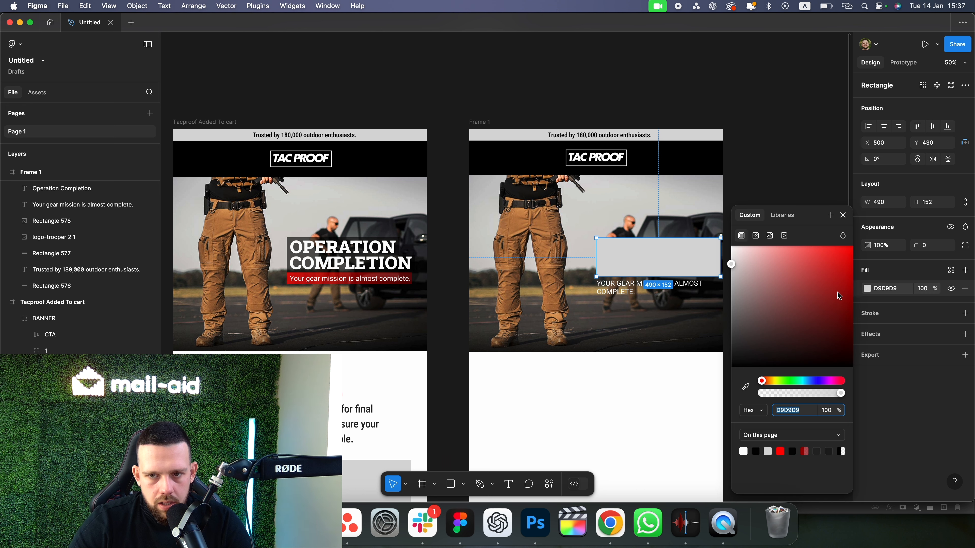
left_click_drag(840, 296, 702, 405)
left_click(925, 292)
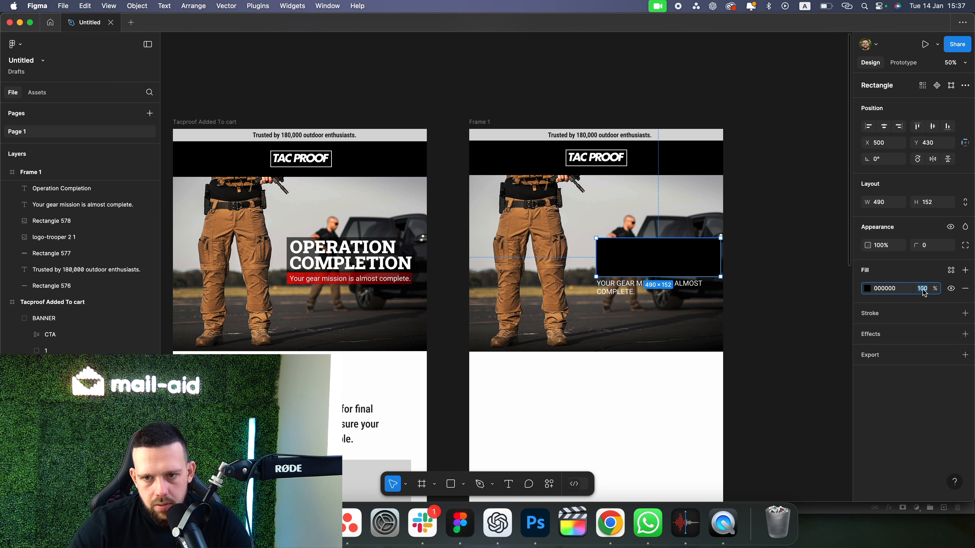
type("40")
key("Return")
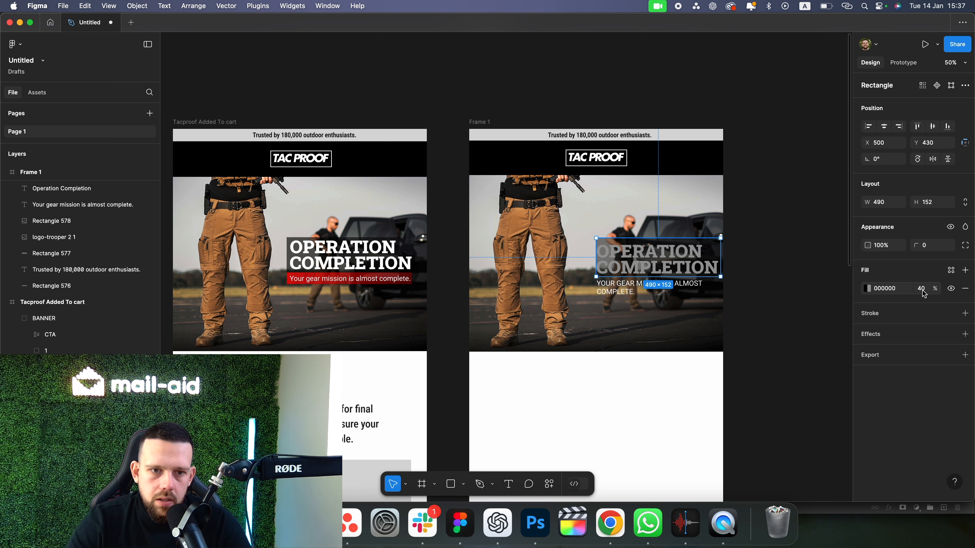
left_click(924, 291)
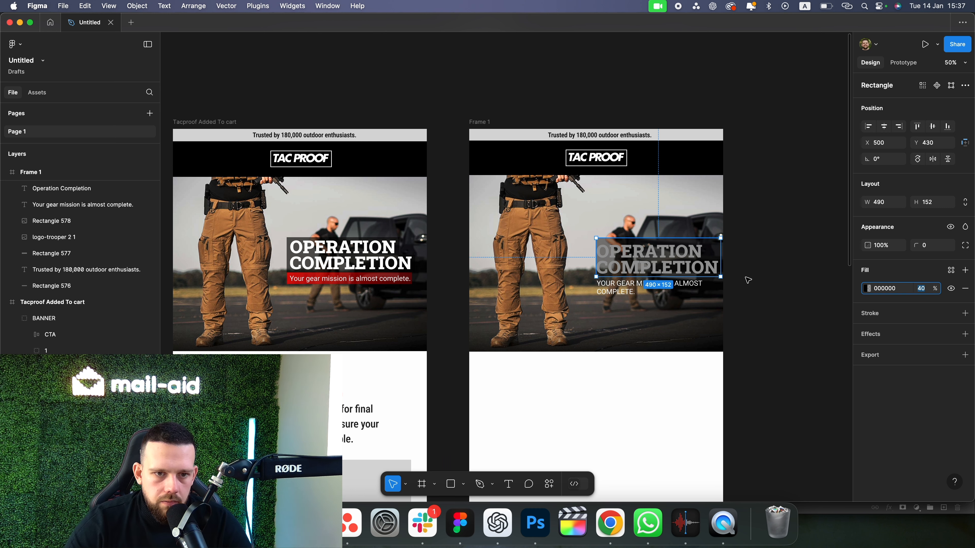
Shift the translucent black rectangle to X 493, Y 431 and place it behind the "Operation Completion" heading in the layer order.
left_click_drag(705, 252, 701, 253)
key("Right")
key("Right")
key("Right")
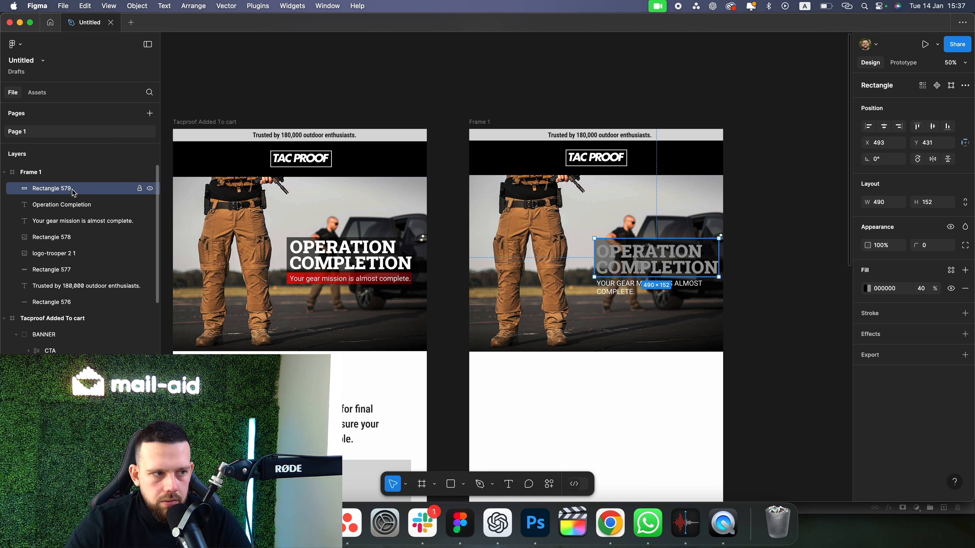
left_click_drag(81, 190, 79, 212)
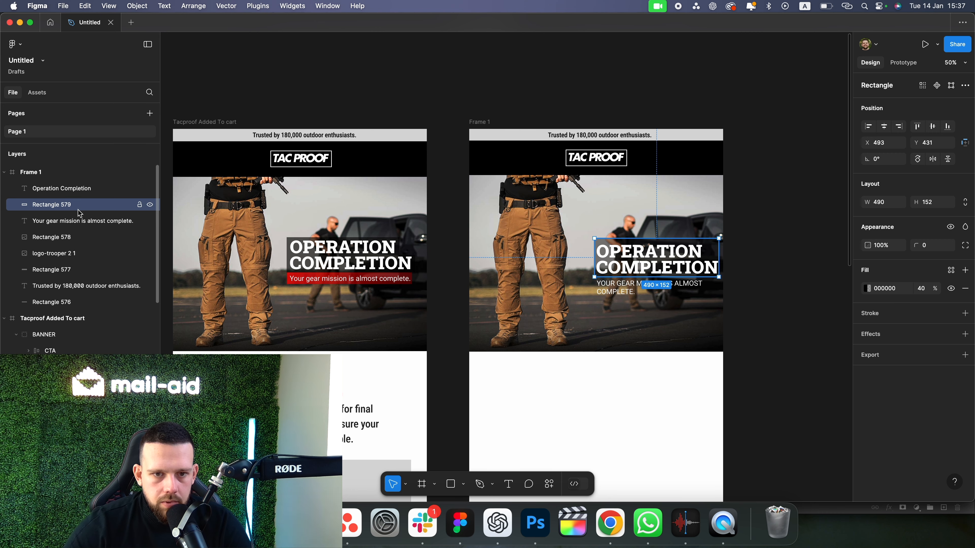
Move the "Operation Completion" heading up slightly to Y 451 within its dark backing rectangle.
left_click(797, 306)
key("super+plus")
key("super+plus")
scroll(797, 306, "right", 14)
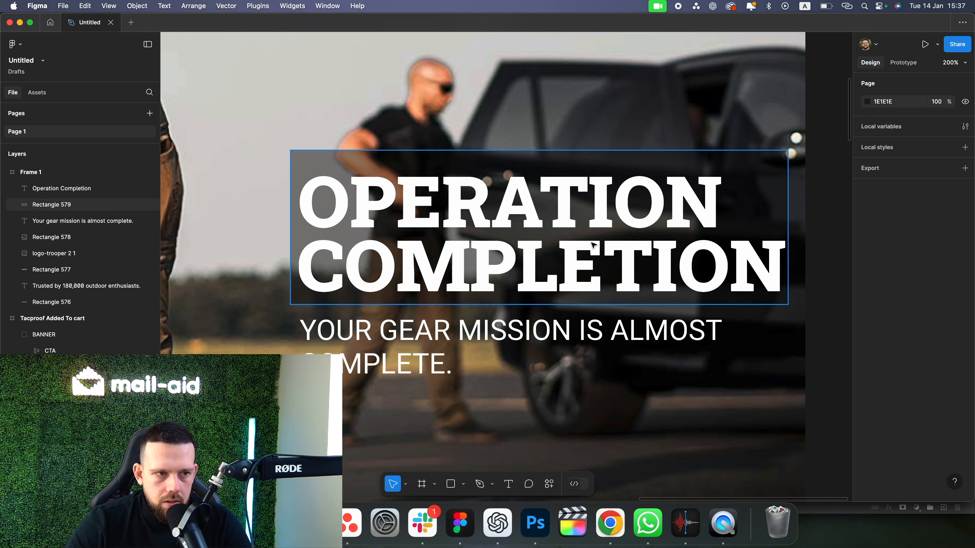
left_click(520, 258)
left_click_drag(507, 260, 508, 254)
key("super+minus")
key("super+minus")
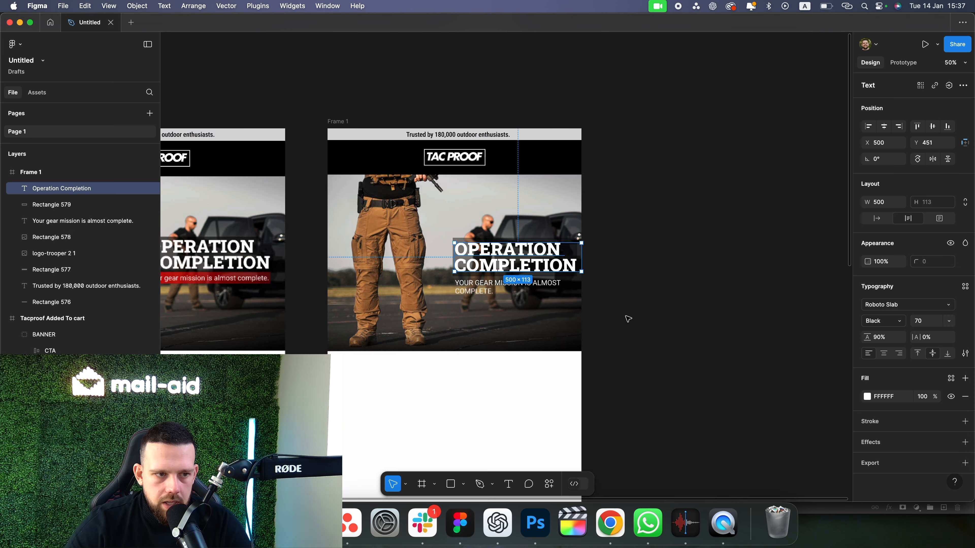
Enlarge the dark rectangle behind the heading on all sides to about 504 × 159.
left_click(529, 320)
key("shift+0")
key("super+plus")
left_click(769, 194)
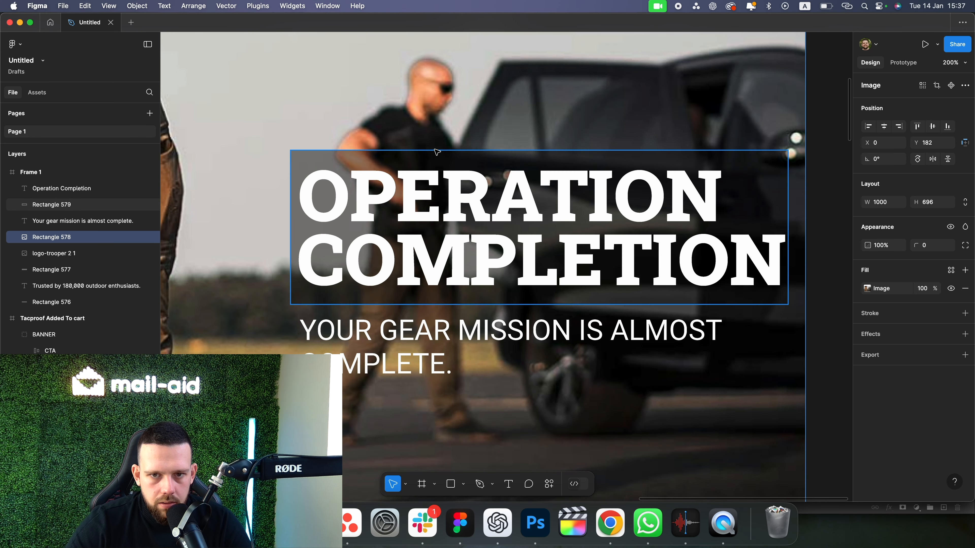
left_click_drag(788, 192, 793, 190)
left_click_drag(290, 179, 281, 177)
left_click_drag(440, 151, 440, 147)
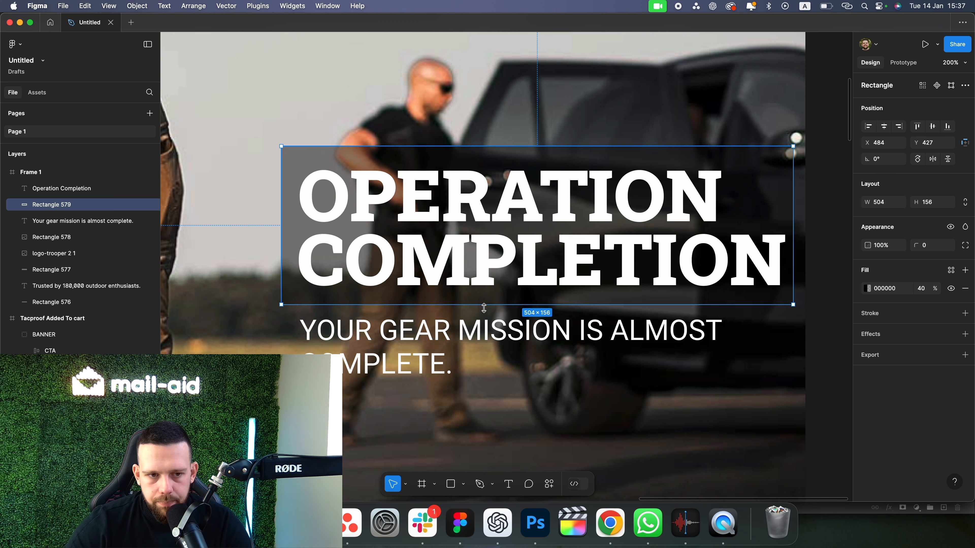
left_click_drag(485, 305, 484, 308)
key("super+minus")
key("super+minus")
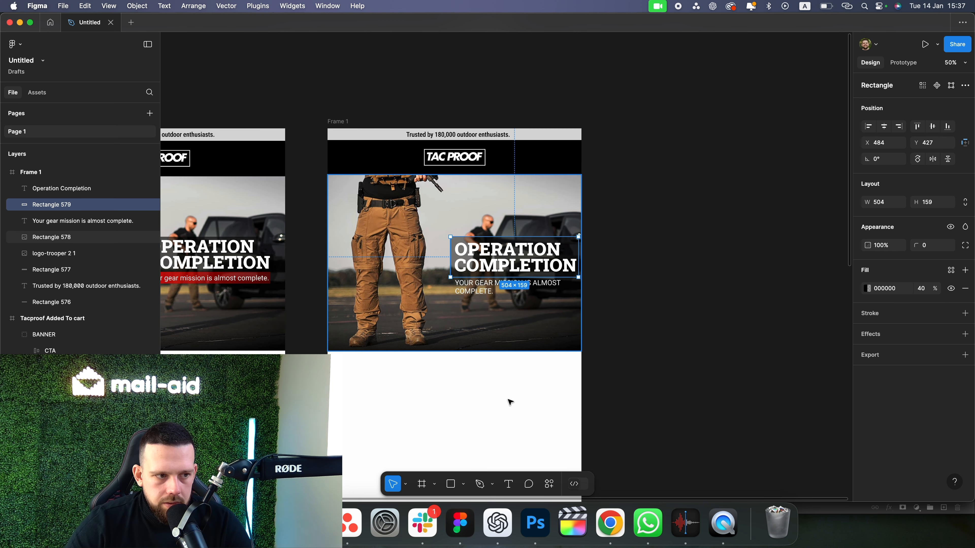
Draw a rectangle about 488 × 76 over the subheading below the dark heading backing in the new frame.
left_click(401, 410)
scroll(303, 268, "left", 2)
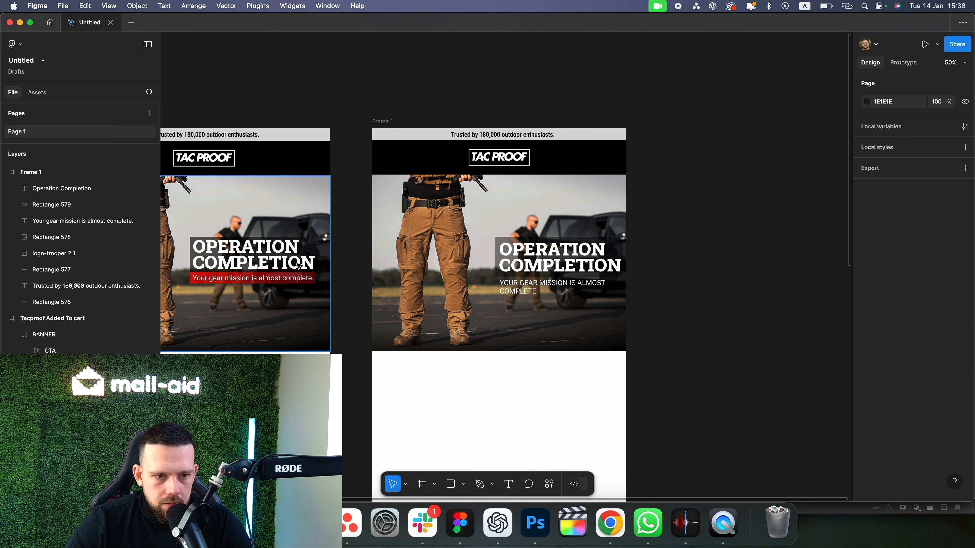
left_click(451, 486)
left_click_drag(498, 278, 624, 297)
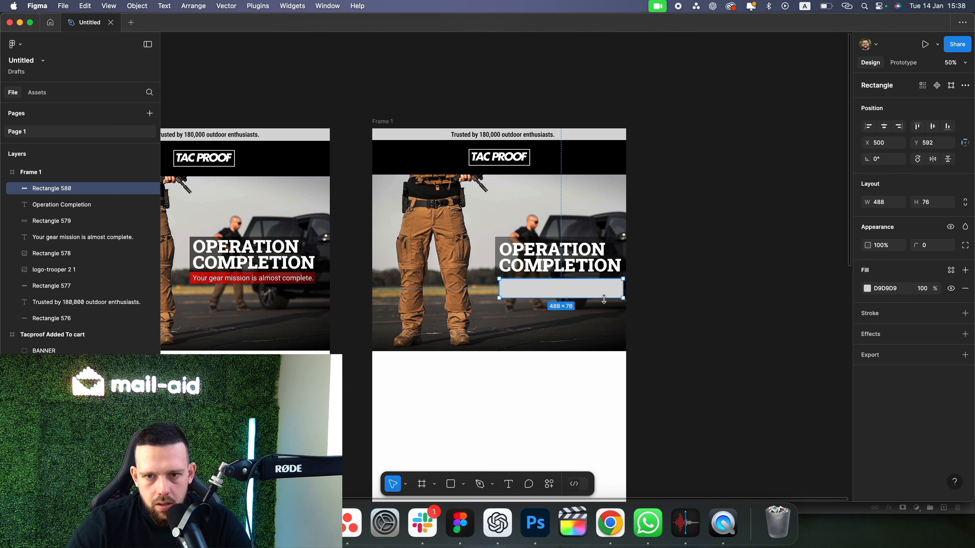
key("shift+0")
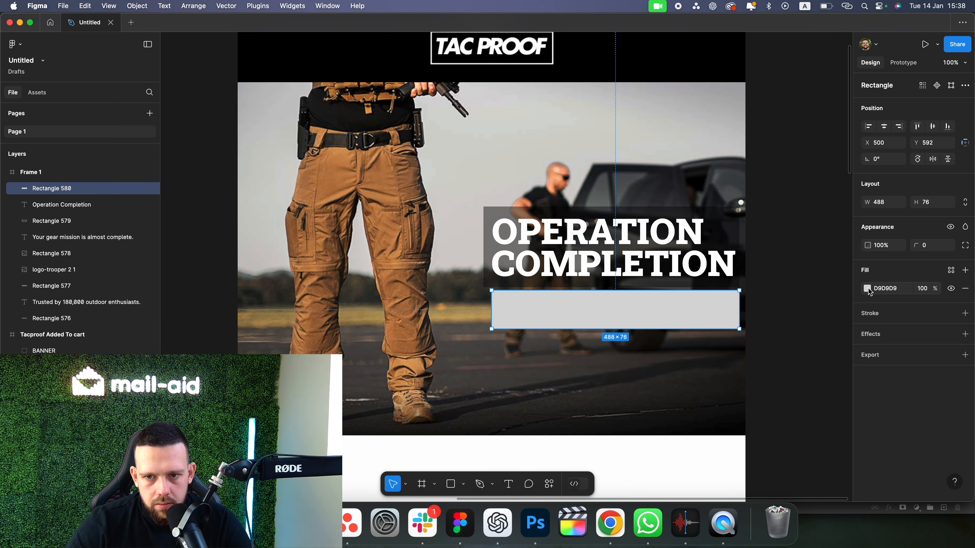
Fill the subheading rectangle with red FF0000 at 40% opacity.
left_click(867, 288)
left_click(852, 246)
left_click(922, 289)
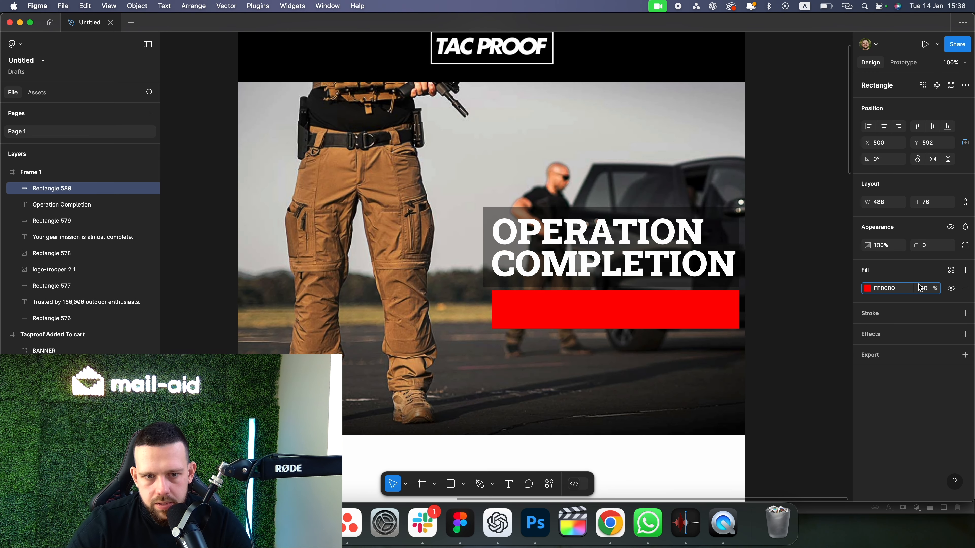
type("40")
key("Return")
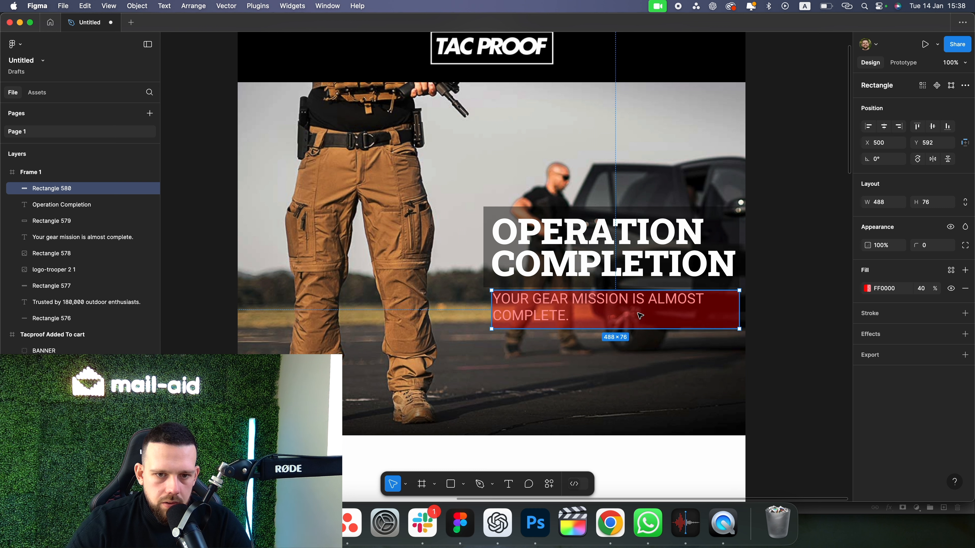
Align the red rectangle directly beneath the dark heading backing at X 484, Y 586 and widen it to 504 to match.
left_click_drag(671, 319, 664, 319)
left_click_drag(730, 307, 737, 303)
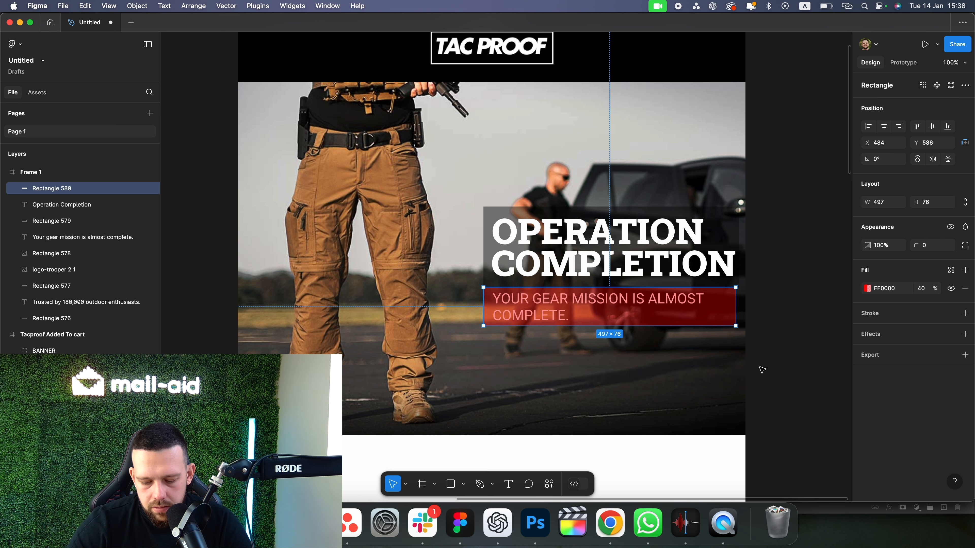
scroll(692, 401, "right", 3)
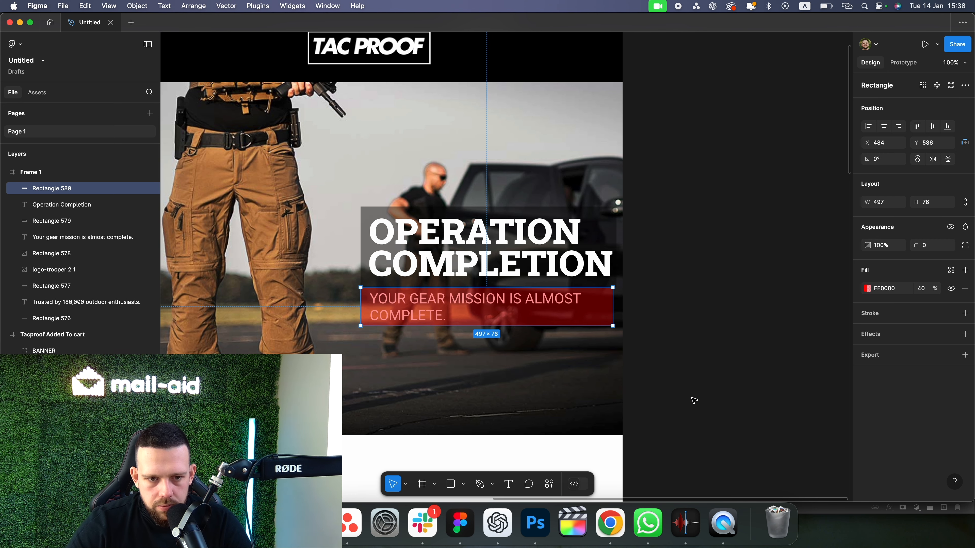
scroll(694, 401, "up", 5)
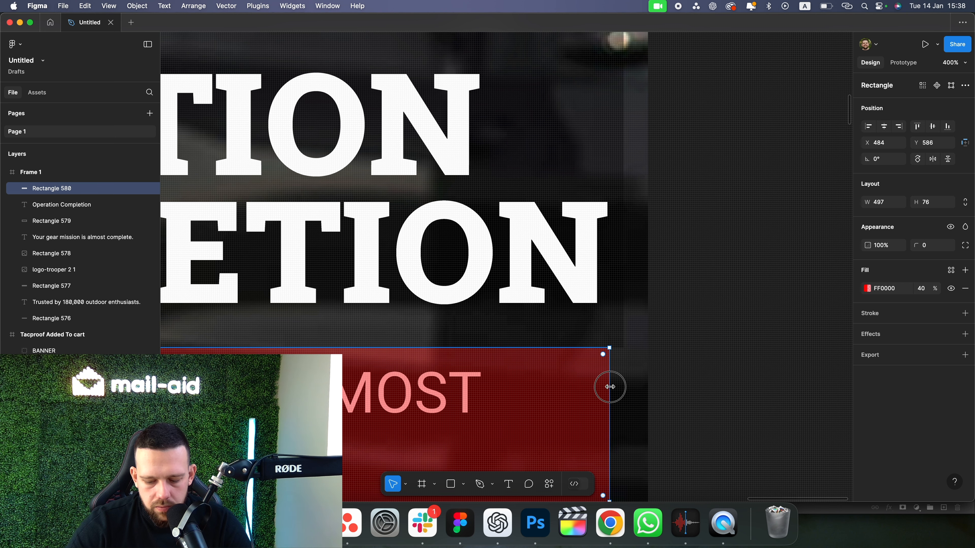
left_click_drag(611, 387, 621, 387)
key("super+minus")
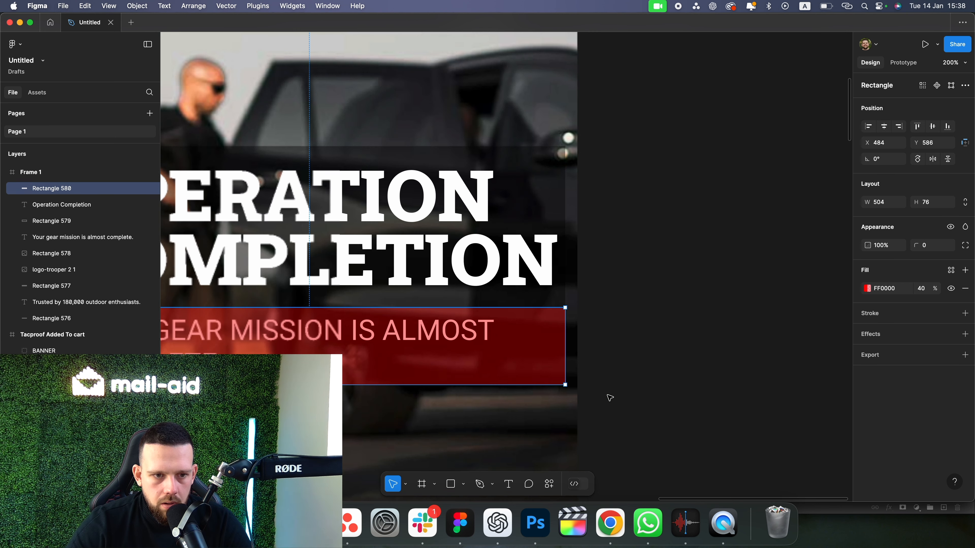
Bring the "Your gear mission is almost complete." text in front of the red rectangle in the layer order.
scroll(587, 399, "left", 5)
left_click(583, 396)
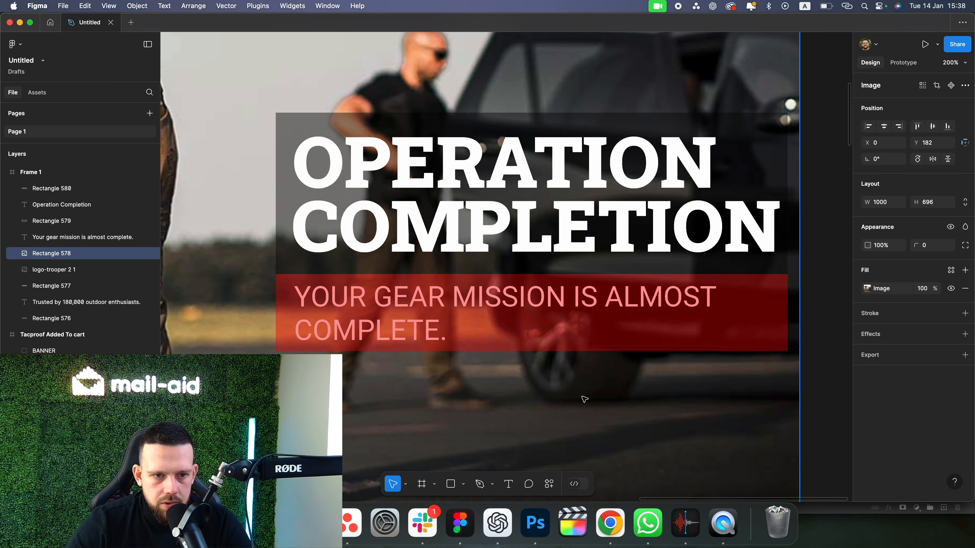
key("super+minus")
left_click(560, 298)
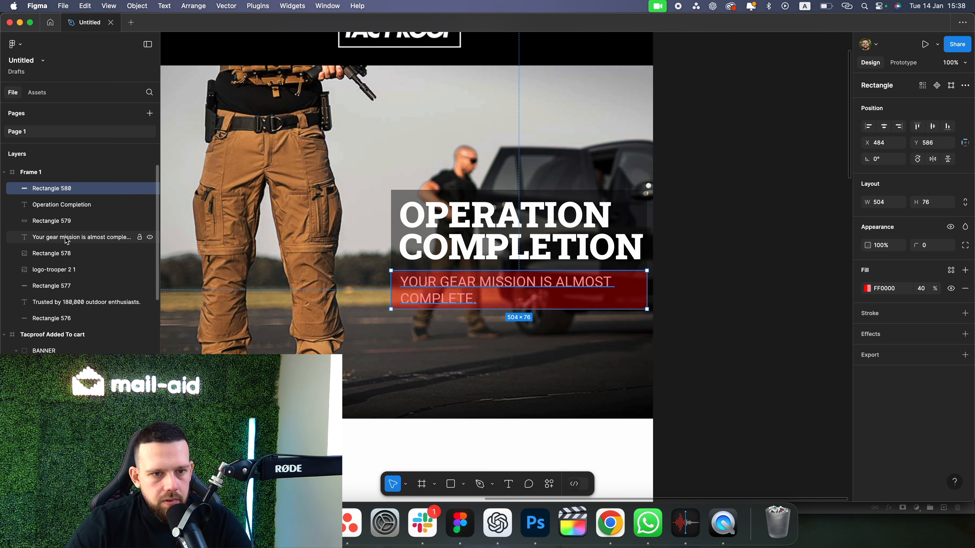
left_click_drag(68, 240, 70, 185)
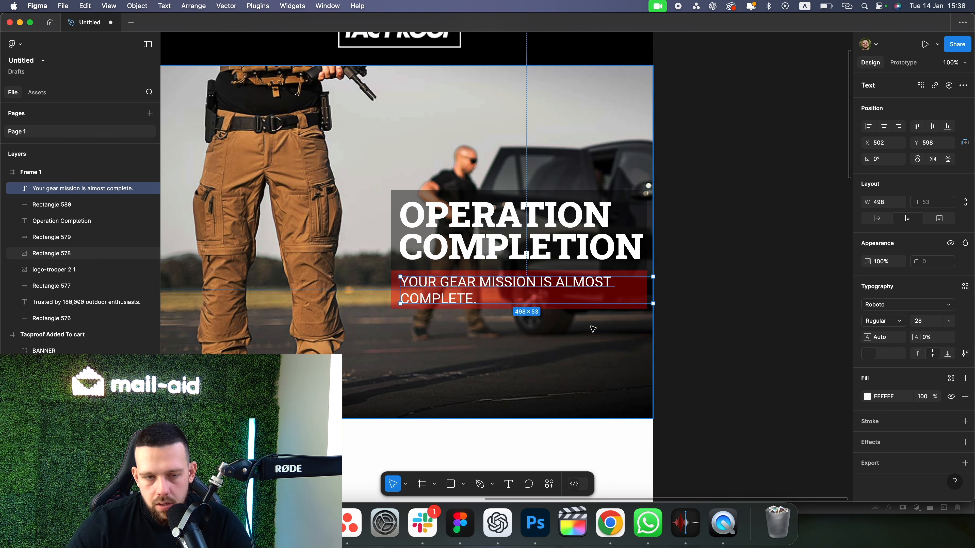
left_click(682, 360)
Duplicate the "Soldier," heading and its body paragraph from the original email into the same place below the new frame's hero.
scroll(683, 361, "left", 3)
key("super+minus")
key("super+minus")
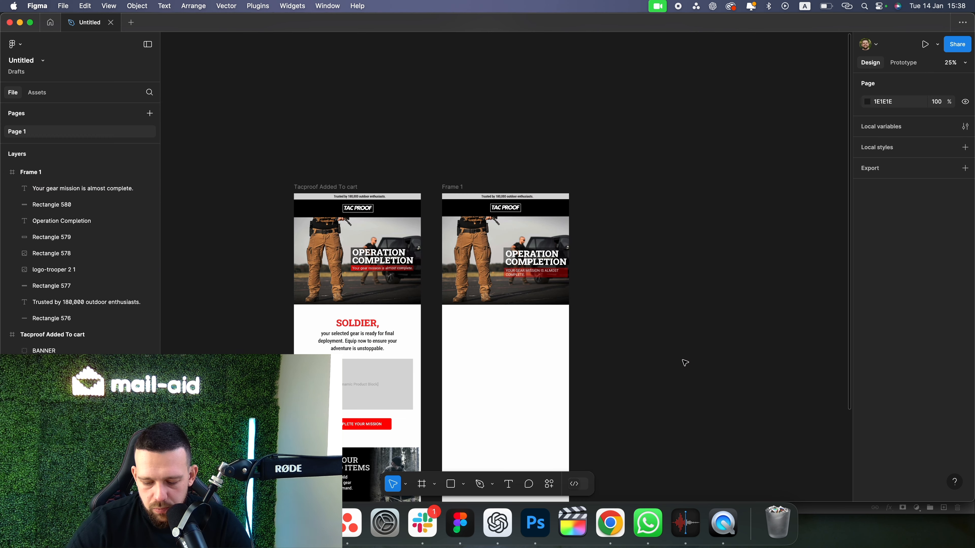
key("super+equal")
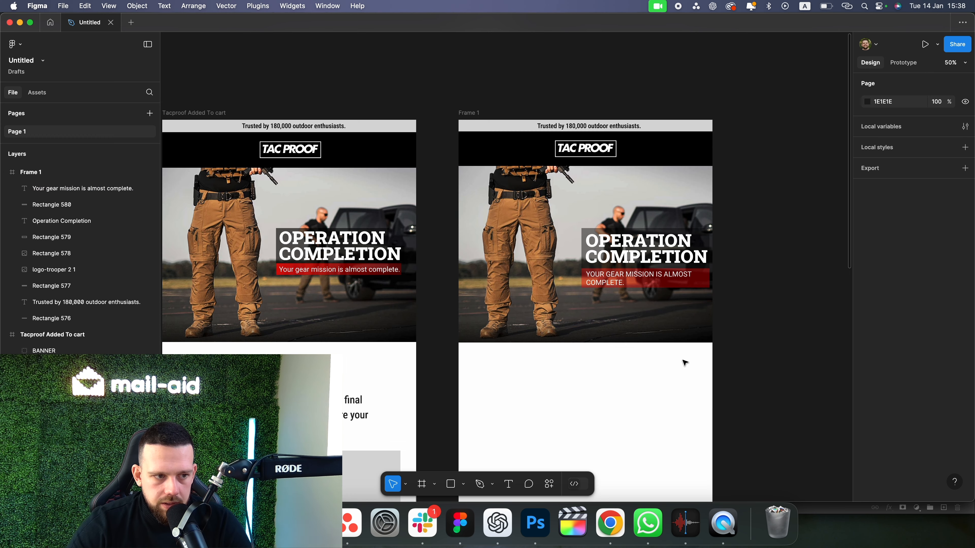
scroll(682, 364, "down", 5)
left_click(334, 282)
double_click(334, 282)
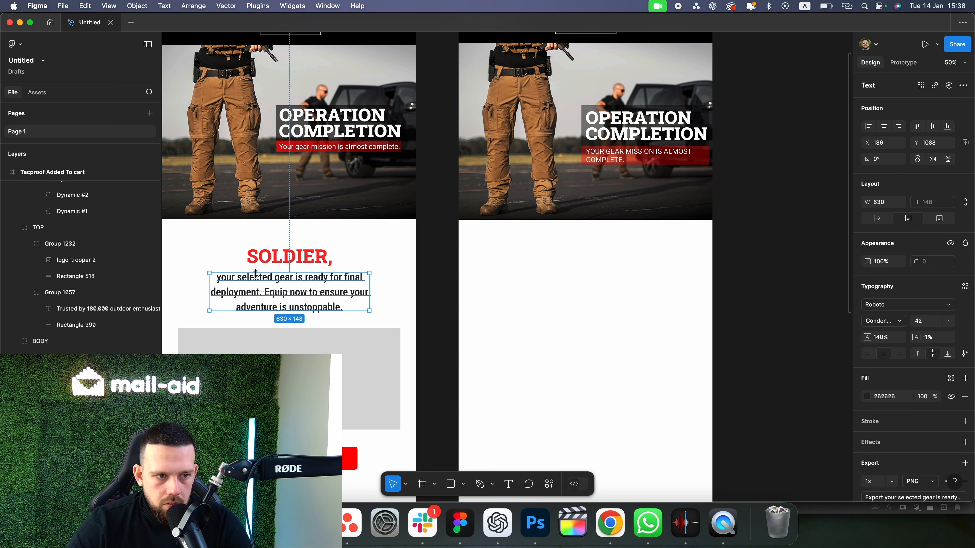
left_click(302, 260, "shift")
left_click_drag(334, 292, 599, 295)
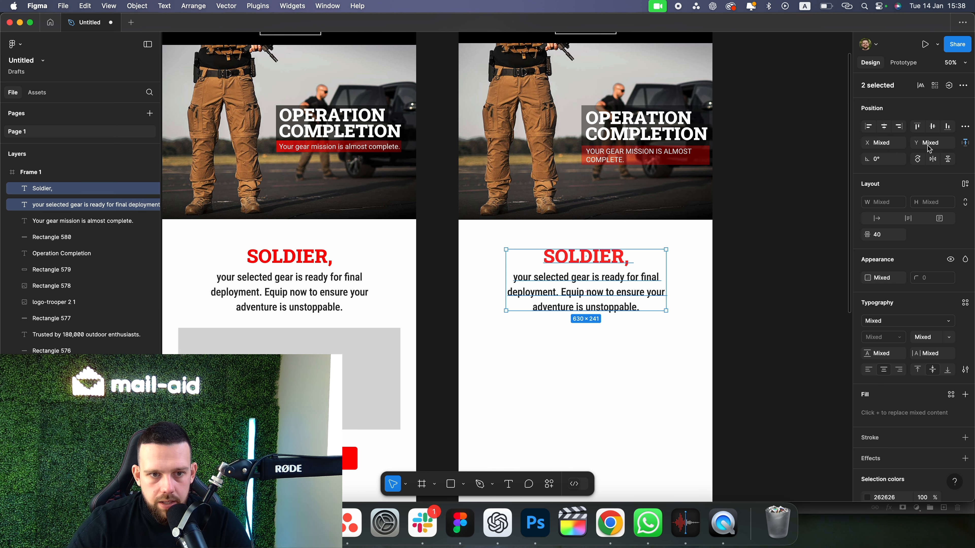
Duplicate the original email's dynamic product block into the same place below the new frame's body paragraph, at X 62, Y 1304.
left_click(751, 272)
scroll(733, 273, "down", 3)
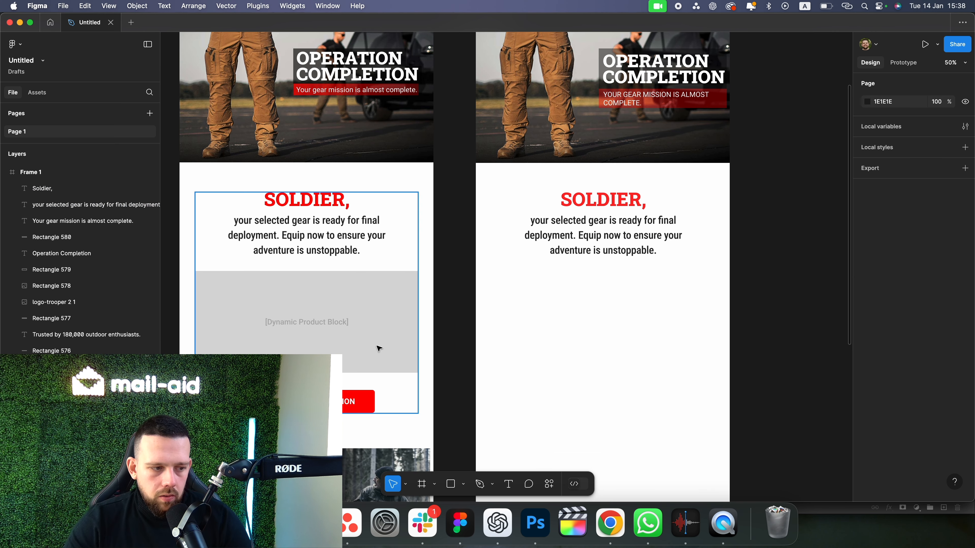
scroll(338, 318, "down", 2)
scroll(336, 313, "left", 1)
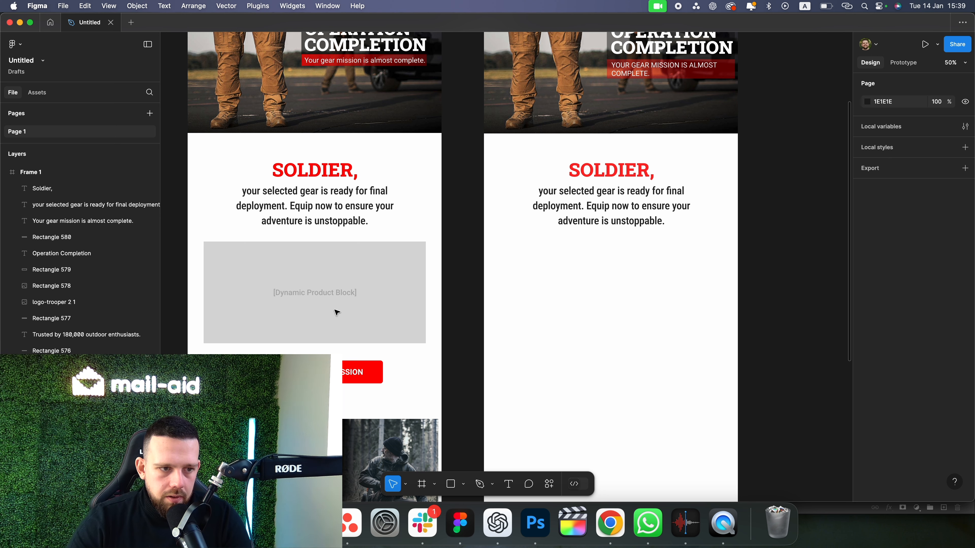
scroll(339, 315, "down", 2)
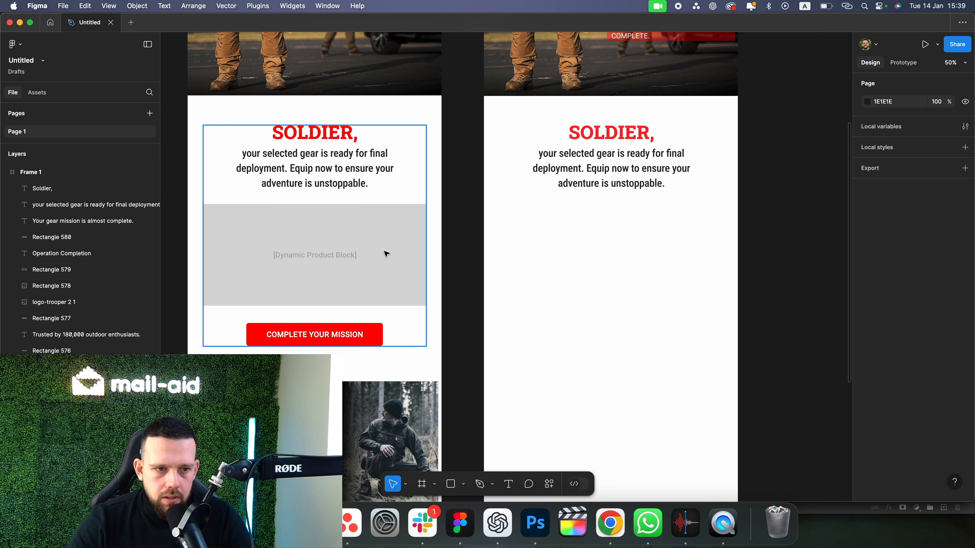
double_click(386, 254)
left_click_drag(344, 274, 642, 279)
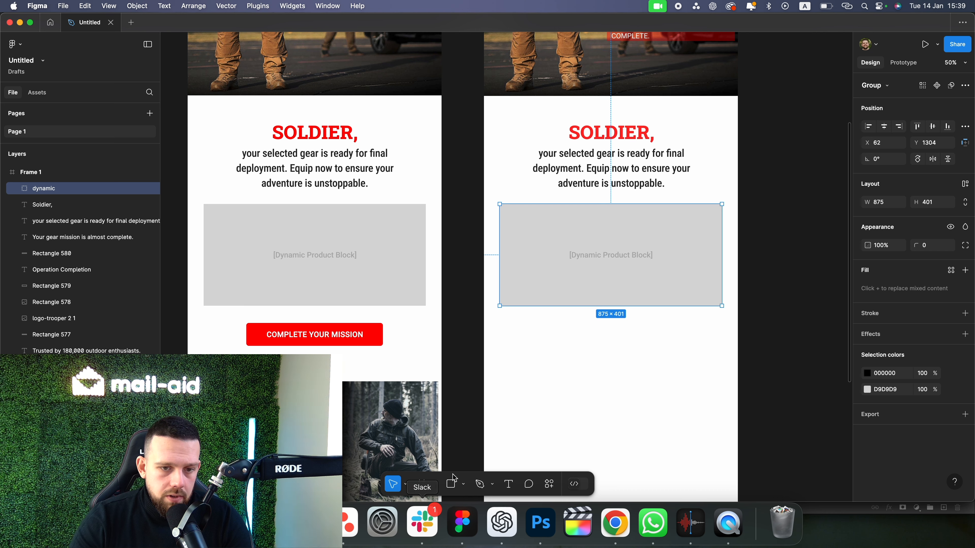
left_click(452, 485)
left_click_drag(504, 347, 764, 450)
key("super+z")
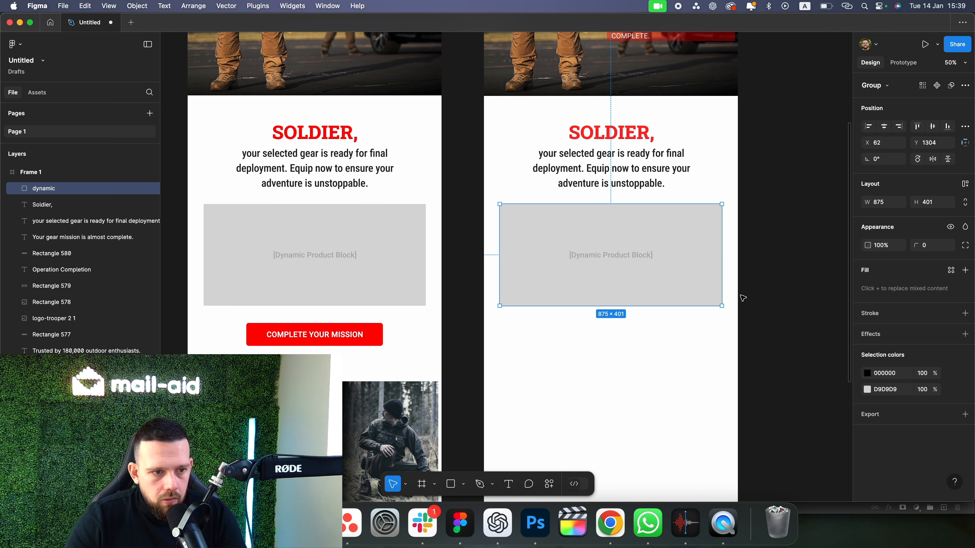
Draw a button rectangle about 509 × 116 beneath the new product block, round its corners to 10, and position it at X 266, Y 1773.
left_click(743, 298)
scroll(412, 356, "down", 2)
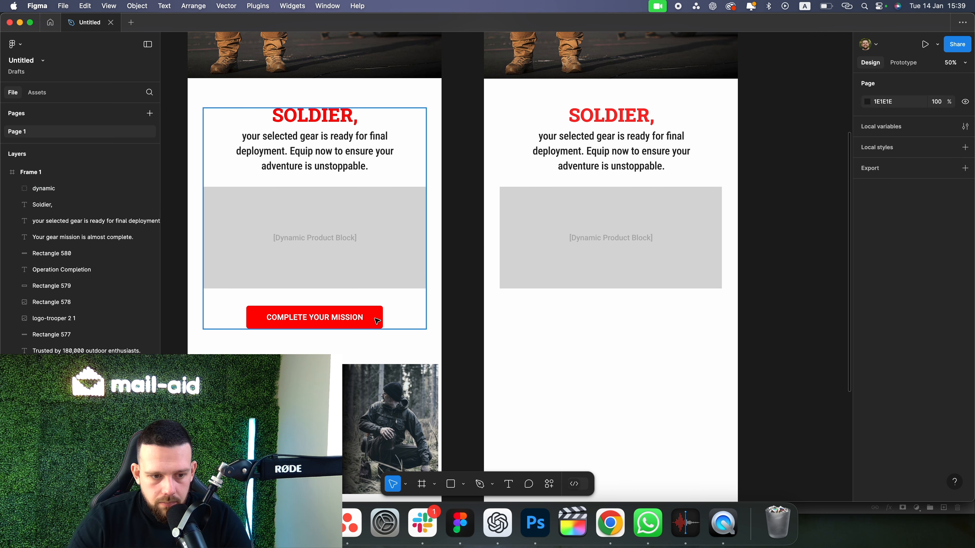
left_click(452, 485)
left_click_drag(536, 312, 665, 329)
left_click(690, 363)
left_click(661, 333)
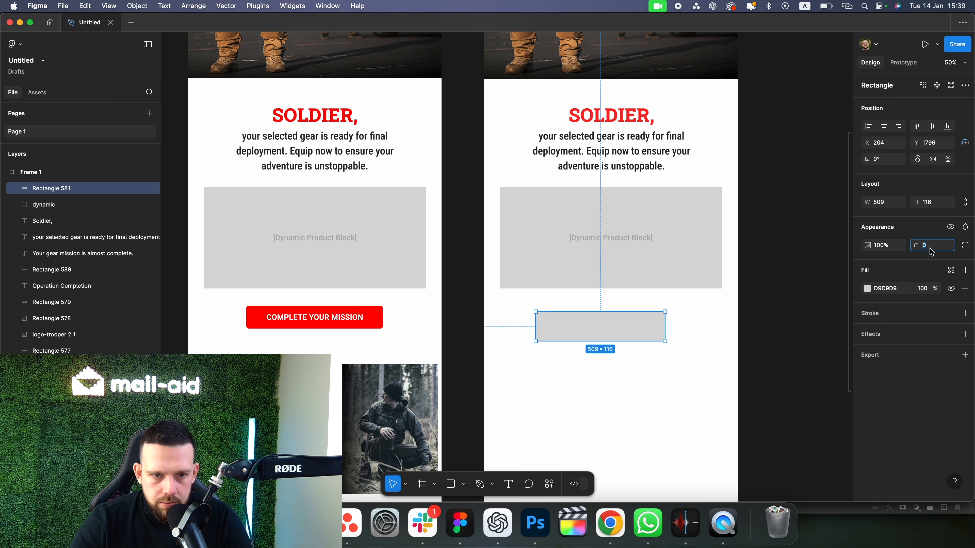
type("10")
left_click(696, 368)
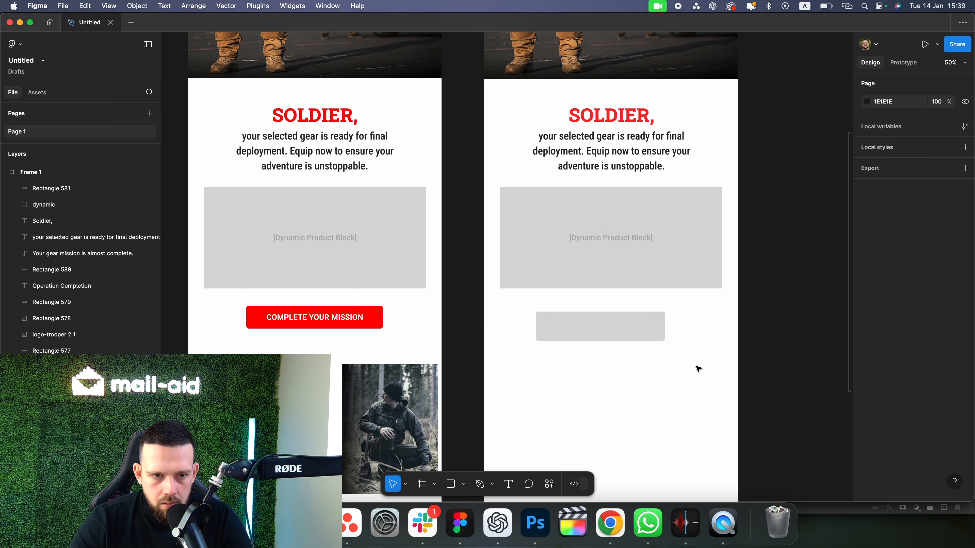
mouse_move(607, 322)
left_mouse_down()
mouse_move(617, 317)
mouse_move(608, 323)
left_mouse_up()
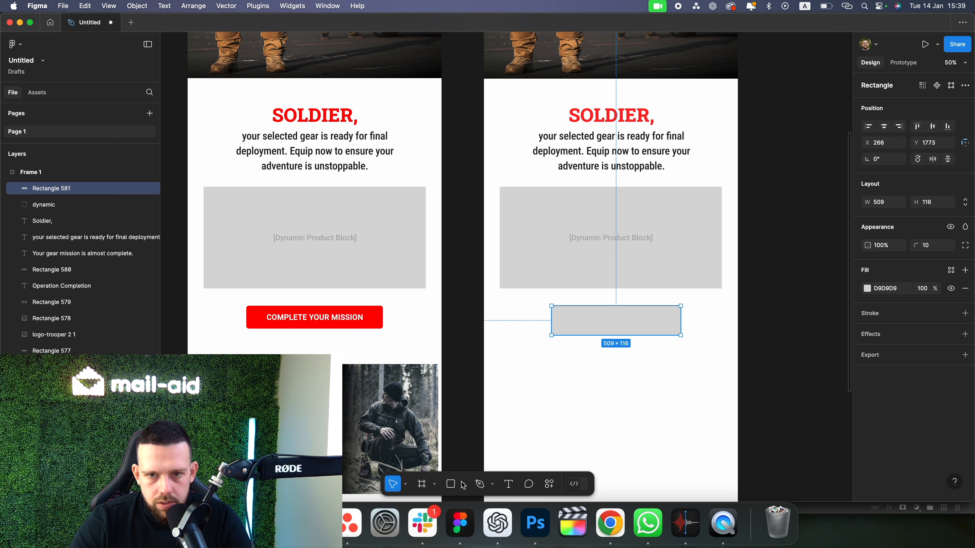
Fill the button rectangle with red FF0000.
left_click(866, 290)
left_click_drag(773, 324, 852, 245)
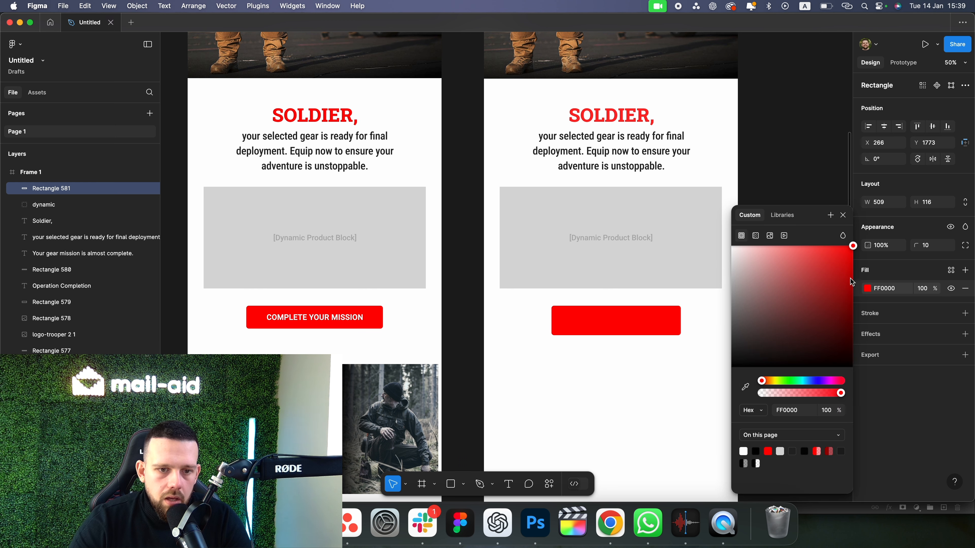
left_click(652, 428)
left_click(616, 320)
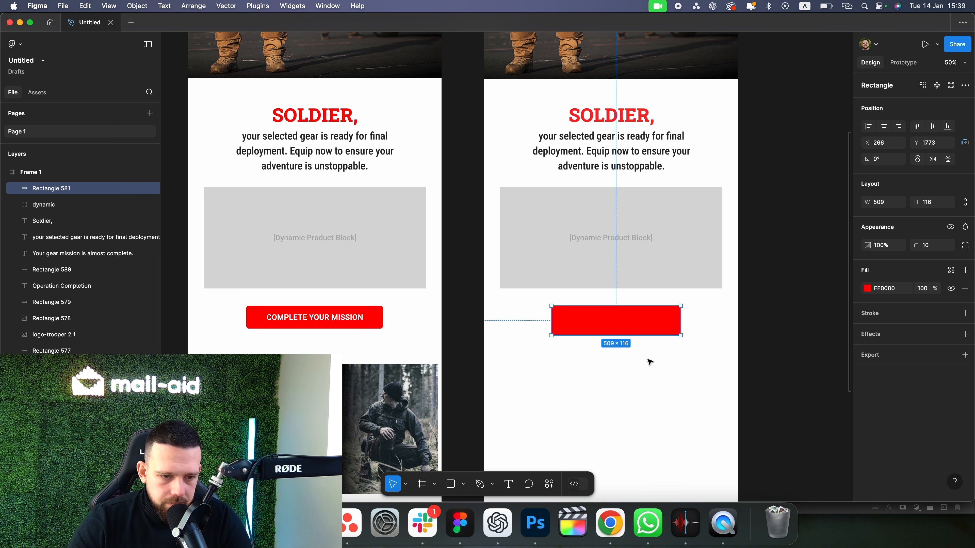
Add a "complete your mission" text box about 394 × 130 and place it over the red button.
left_click(477, 501)
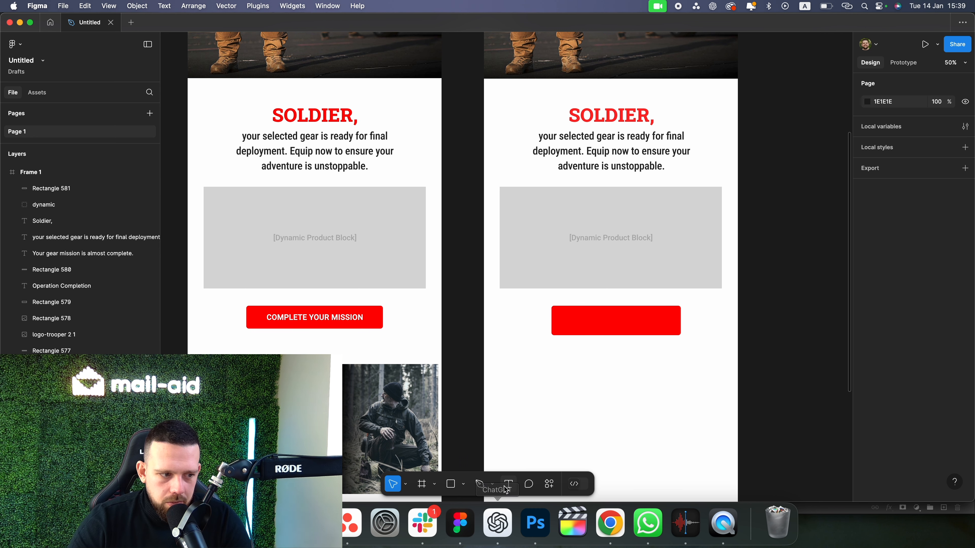
left_click(509, 484)
left_click_drag(522, 378, 623, 411)
type("comple")
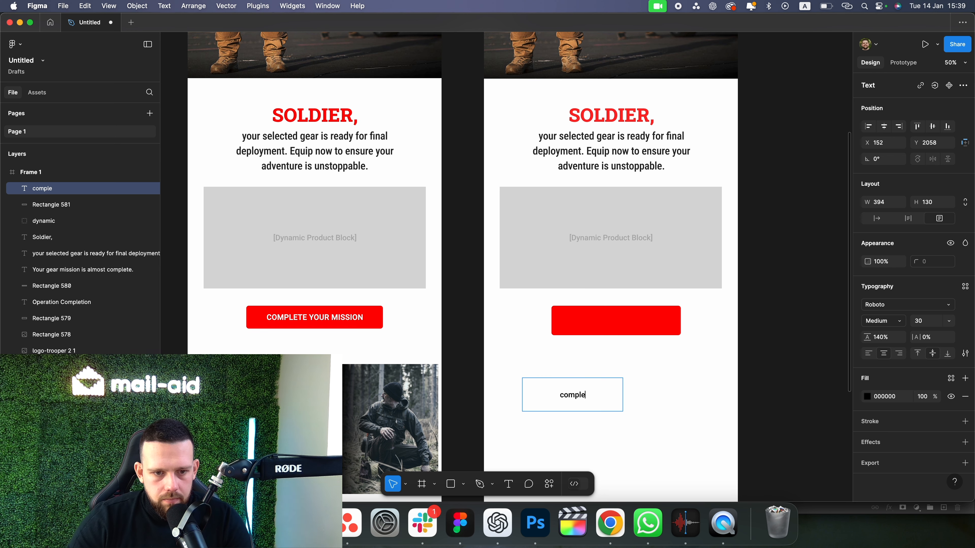
type("te your mission")
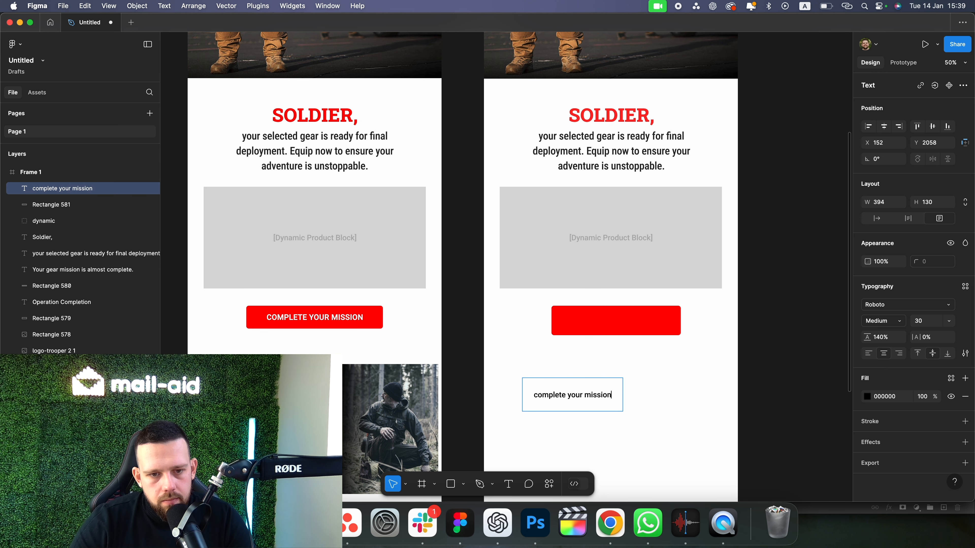
key("Escape")
left_click_drag(576, 395, 621, 322)
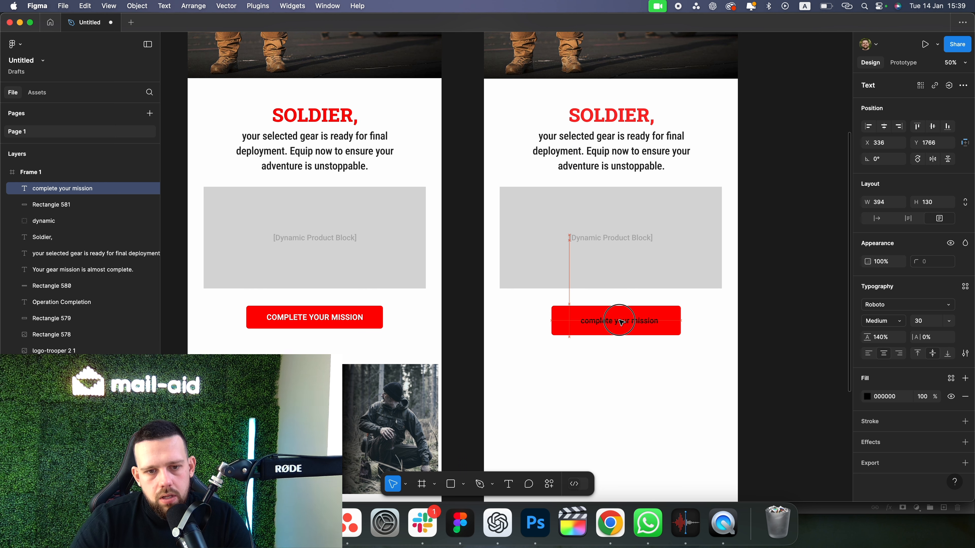
Change the "complete your mission" text colour to white.
left_click(864, 396)
left_click_drag(803, 306, 728, 243)
left_click(644, 443)
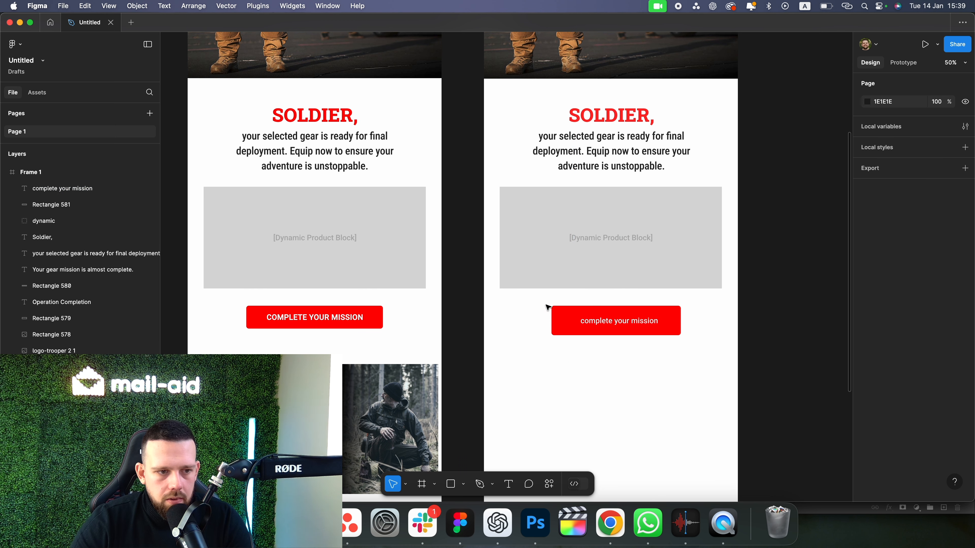
Replace the hand-made button with a copy of the original email's "Complete Your Mission" button at X 244, Y 1773.
left_click(338, 320)
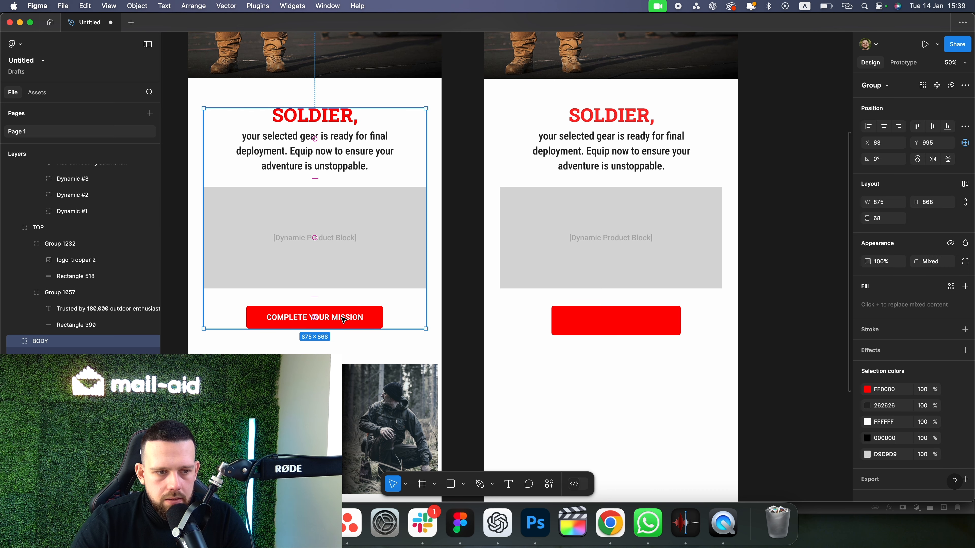
left_click_drag(338, 320, 622, 321)
left_click(627, 316)
key("Delete")
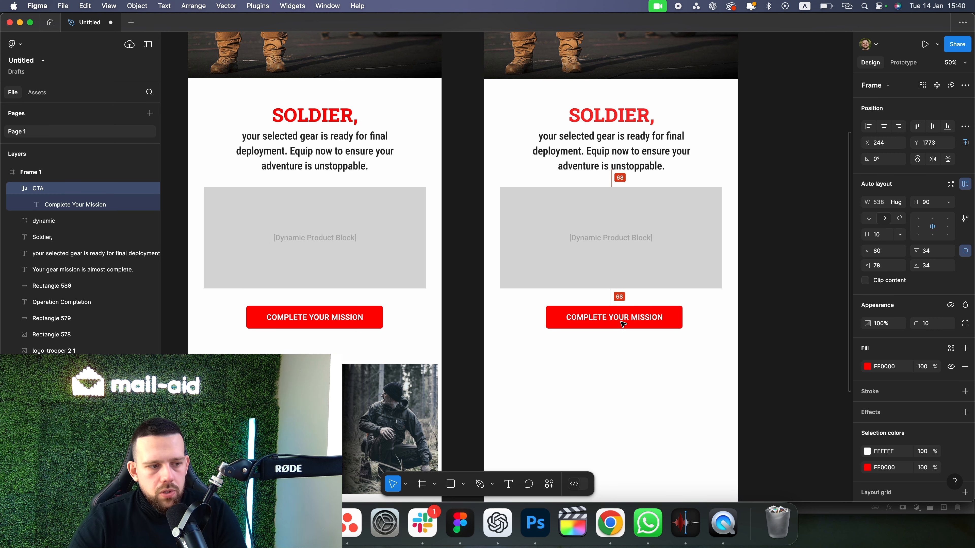
left_click(622, 350)
Draw a banner rectangle about 746 × 502 beneath the new frame's button, at about X 66, Y 2004.
scroll(528, 307, "down", 5)
scroll(507, 305, "left", 1)
scroll(498, 322, "down", 2)
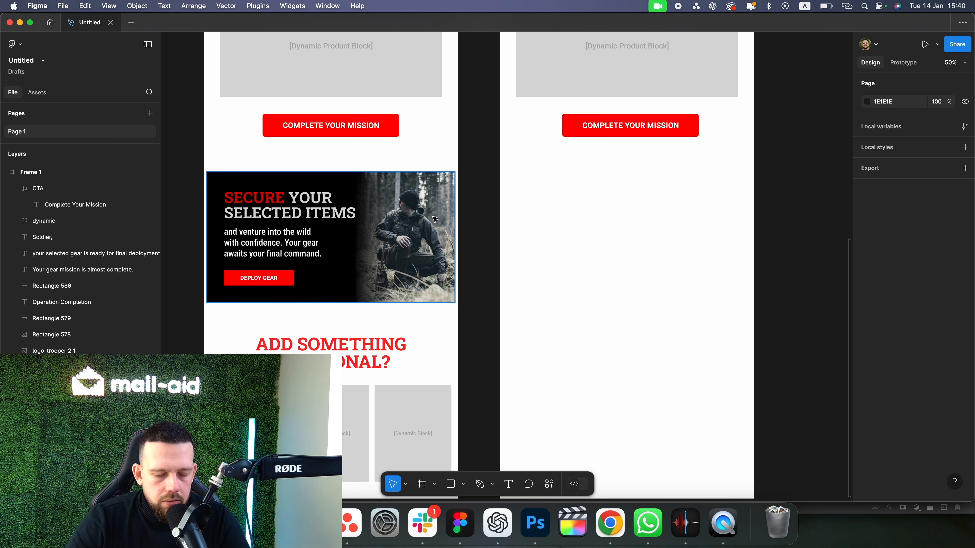
left_click(451, 484)
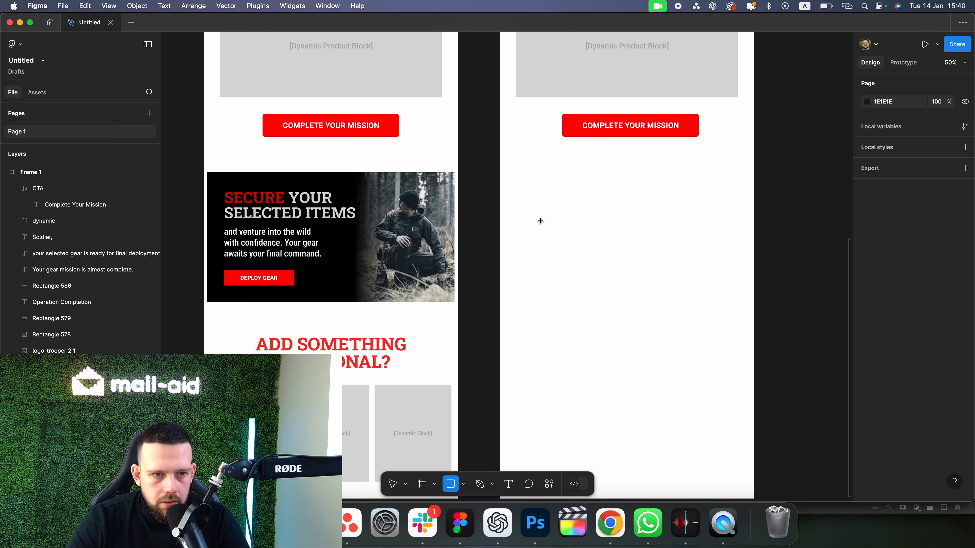
left_click_drag(517, 174, 705, 300)
Change the banner rectangle's fill to a linear gradient with stops at 65% and 75%.
left_click(867, 289)
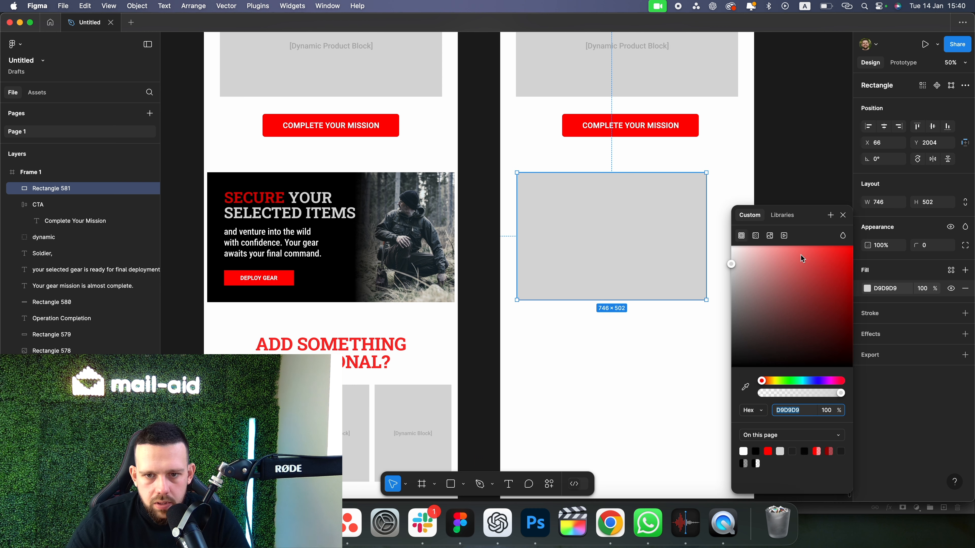
left_click(756, 236)
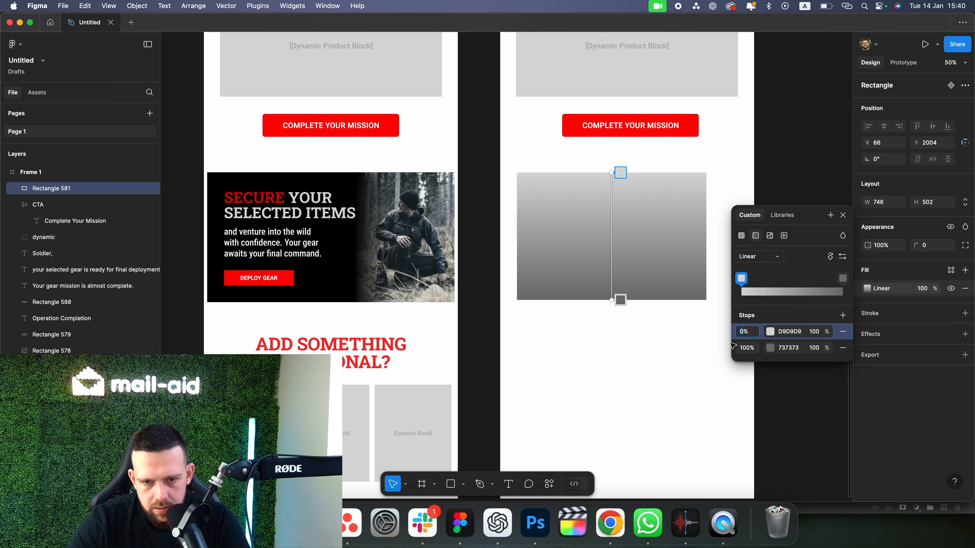
scroll(746, 332, "right", 1)
left_click(747, 348)
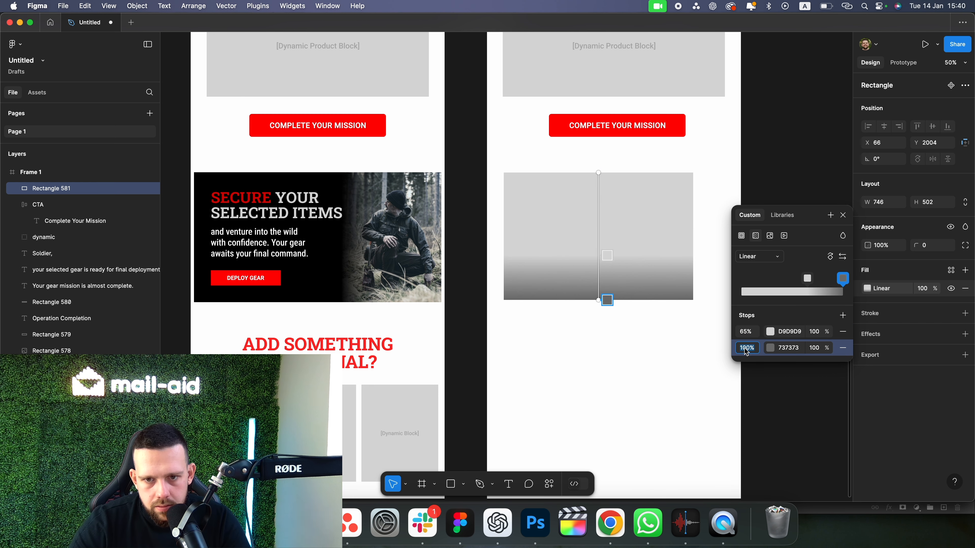
type("75")
key("Return")
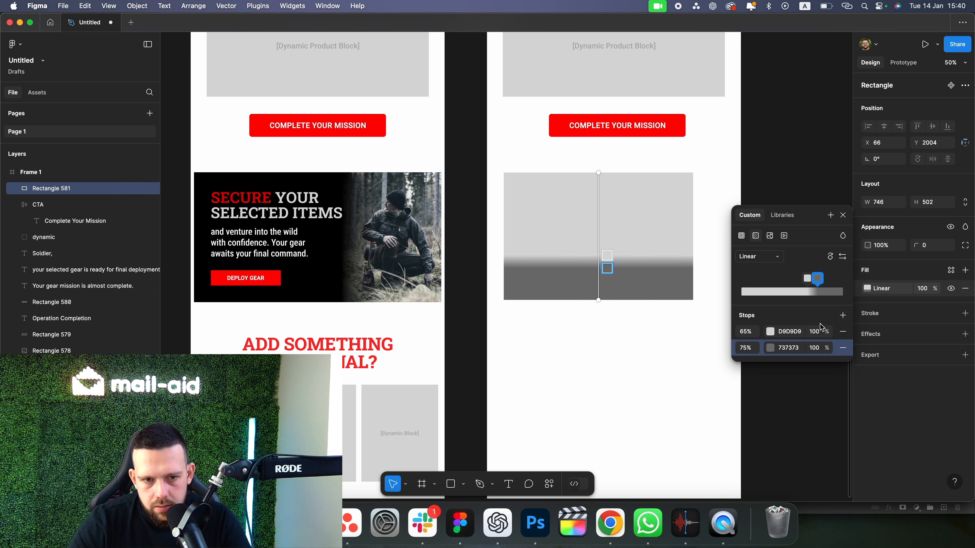
Set both gradient stops of the banner rectangle to black 000000.
left_click(768, 348)
left_click_drag(681, 332, 567, 426)
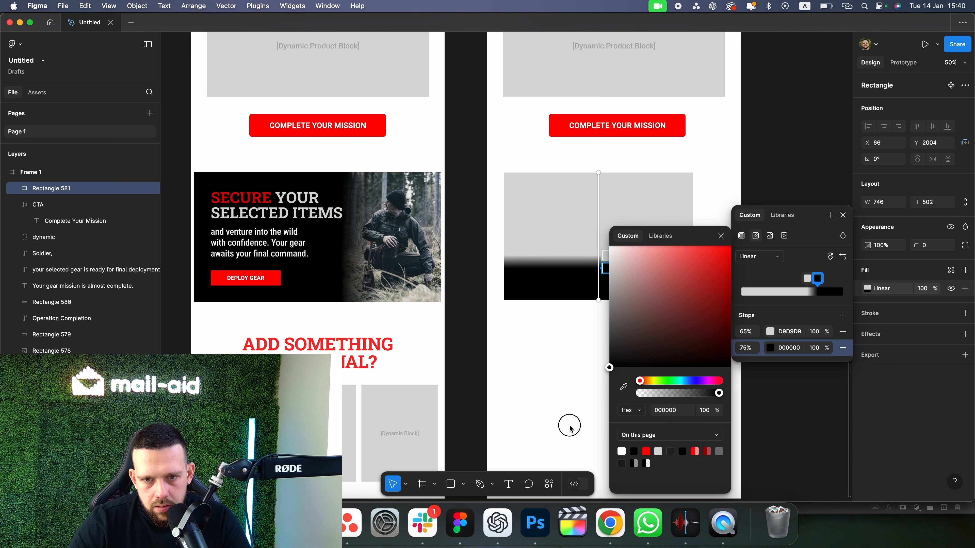
scroll(570, 425, "down", 1)
scroll(570, 425, "left", 1)
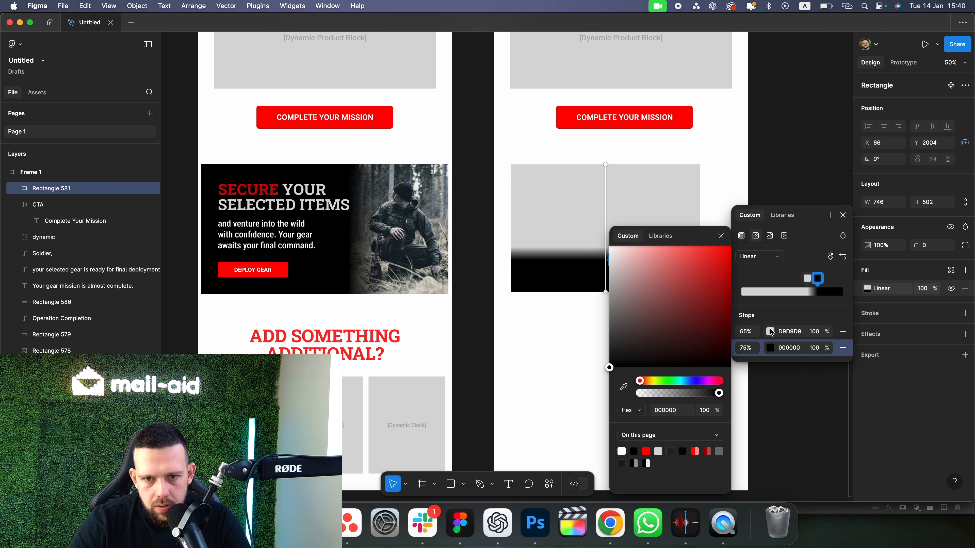
left_click(771, 331)
left_click_drag(658, 313, 572, 417)
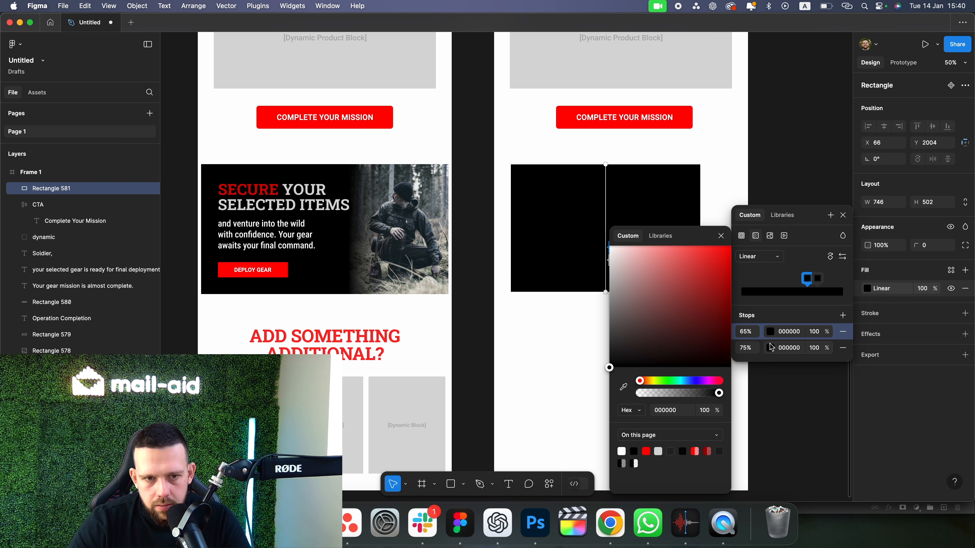
Set the 75% gradient stop's opacity to 0% and rotate the gradient so the black fades out toward the banner's right side.
left_click(765, 350)
left_click_drag(651, 397, 625, 394)
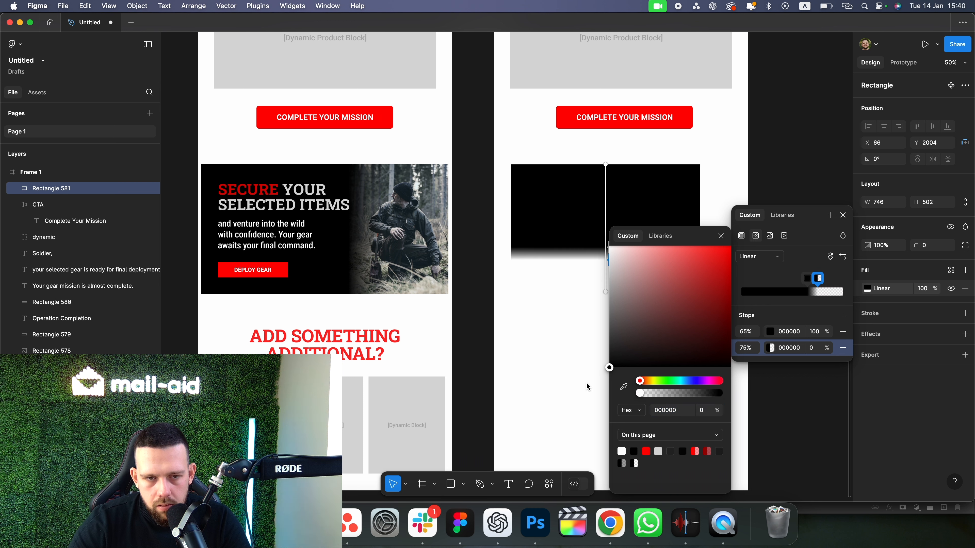
left_click(830, 260)
left_click(830, 260)
left_click(830, 261)
left_click(590, 318)
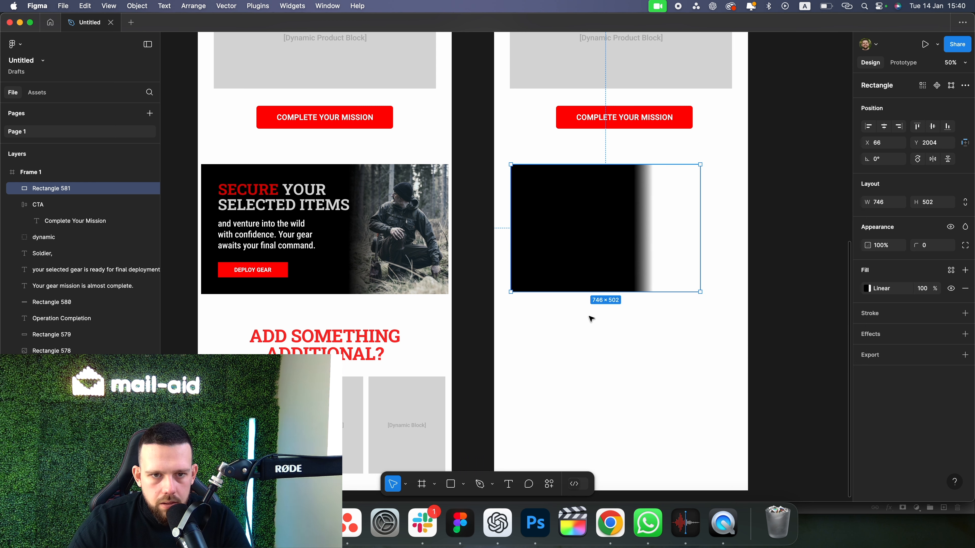
Widen the gradient banner rectangle to 960 and move it to X 21, Y 2004 within the frame.
left_click(653, 312)
left_click(686, 227)
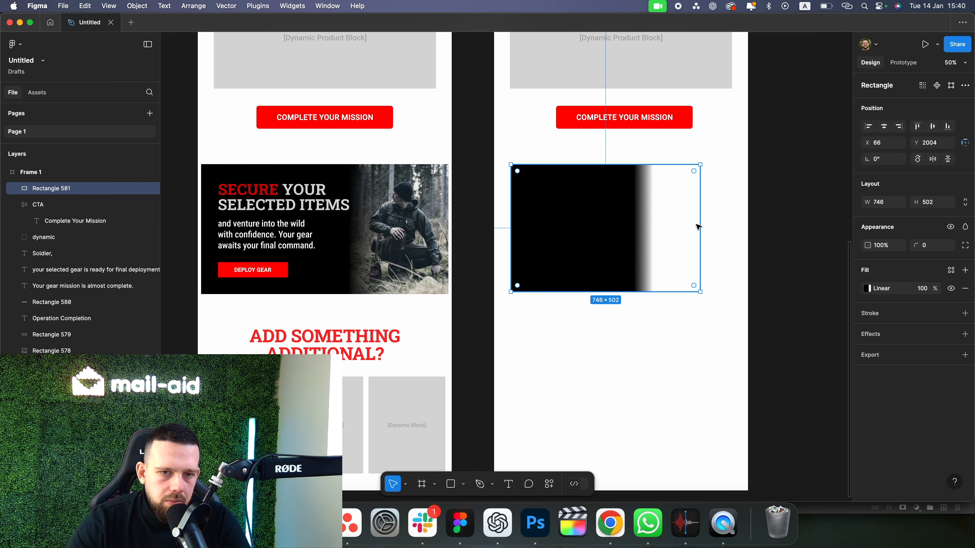
left_click_drag(701, 224, 754, 222)
left_click_drag(689, 238, 677, 239)
left_click(663, 339)
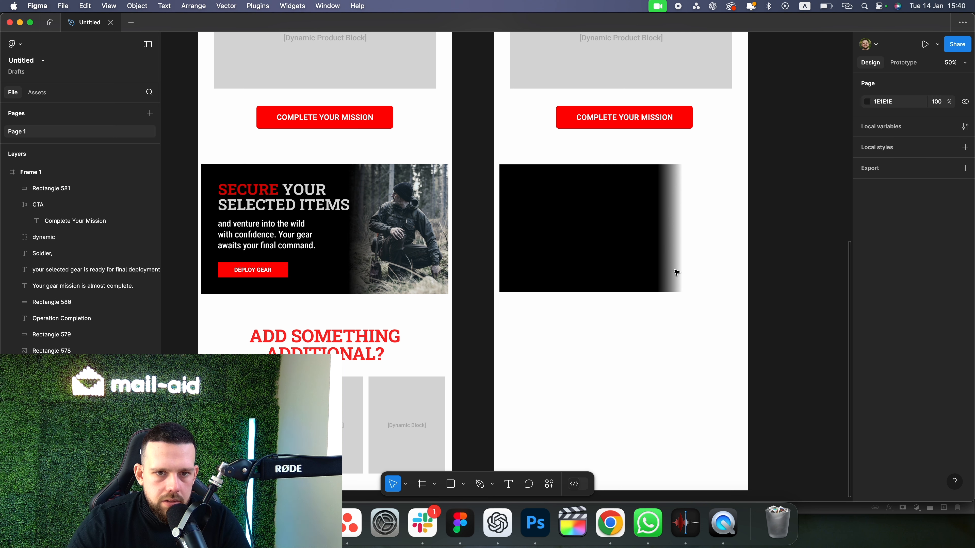
left_click(691, 233)
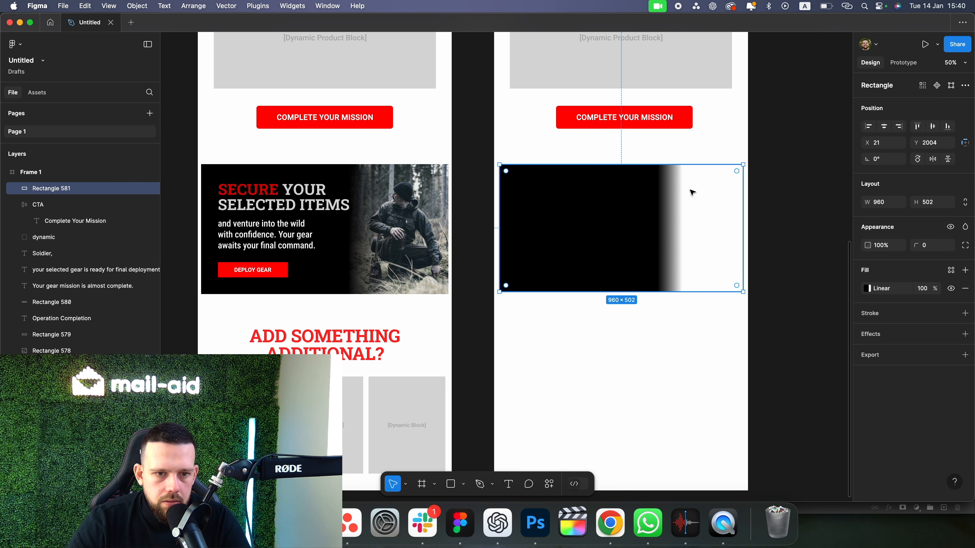
Draw a rectangle about 422 × 488 below the gradient banner and fill it with the image IMAGE.png.
left_click(451, 484)
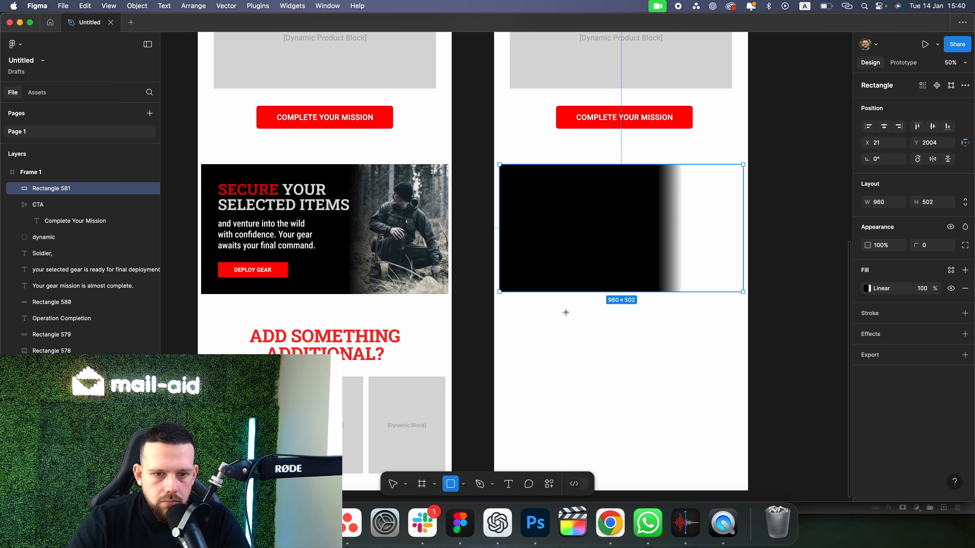
mouse_move(566, 312)
left_mouse_down()
mouse_move(705, 446)
mouse_move(705, 432)
mouse_move(673, 436)
left_mouse_up()
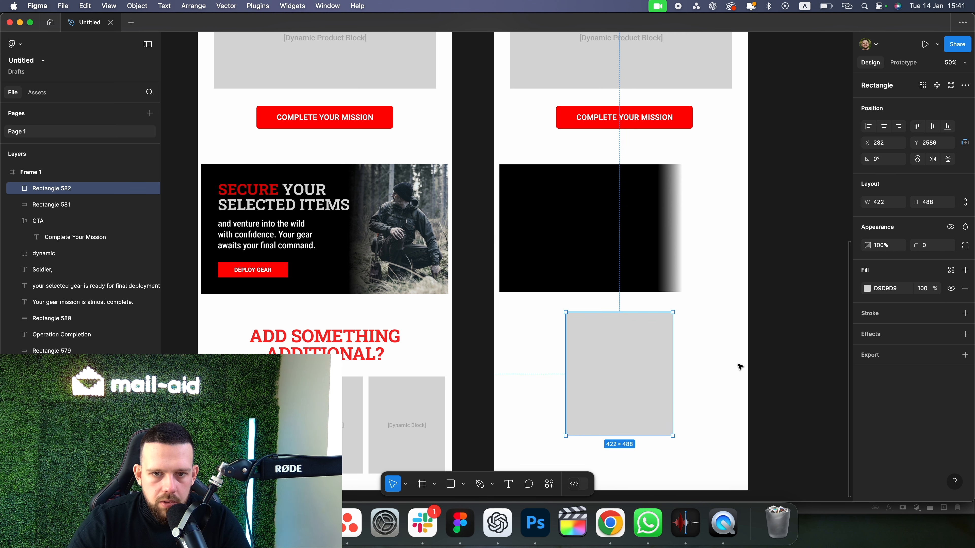
left_click(866, 288)
left_click(770, 236)
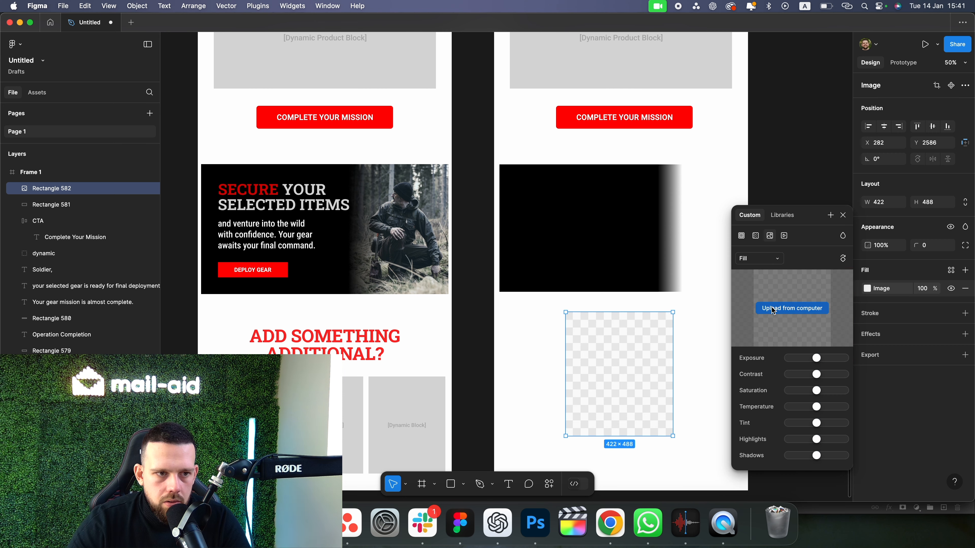
left_click(791, 308)
double_click(393, 212)
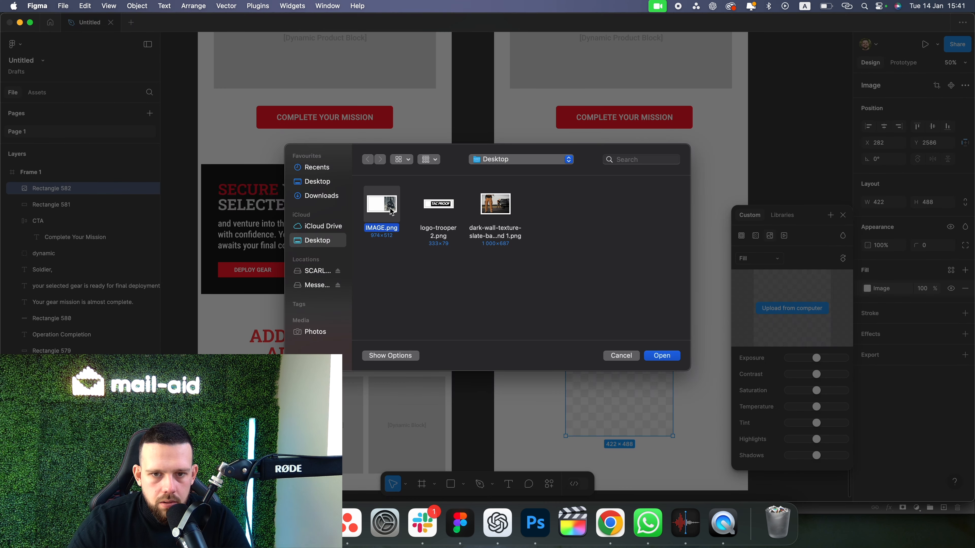
left_click(775, 259)
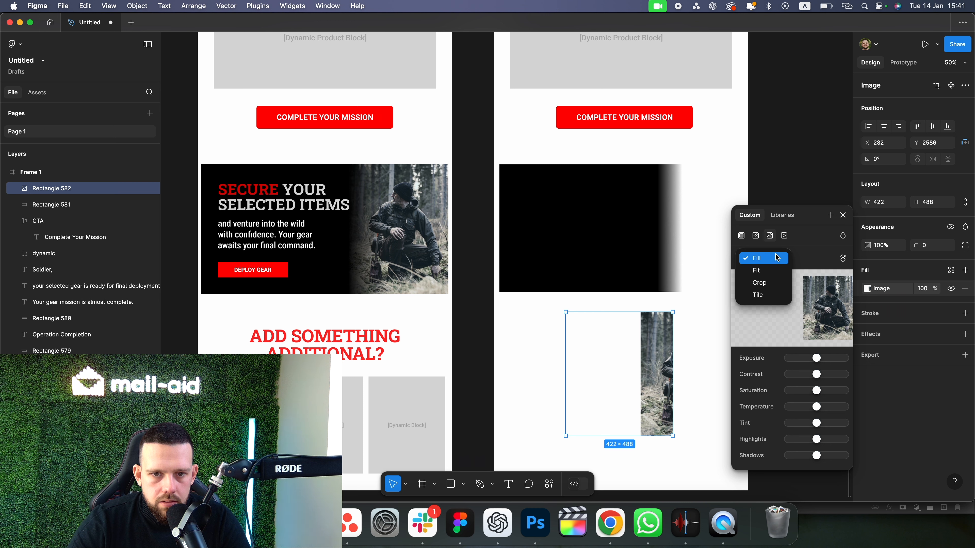
left_click(773, 268)
left_click(773, 264)
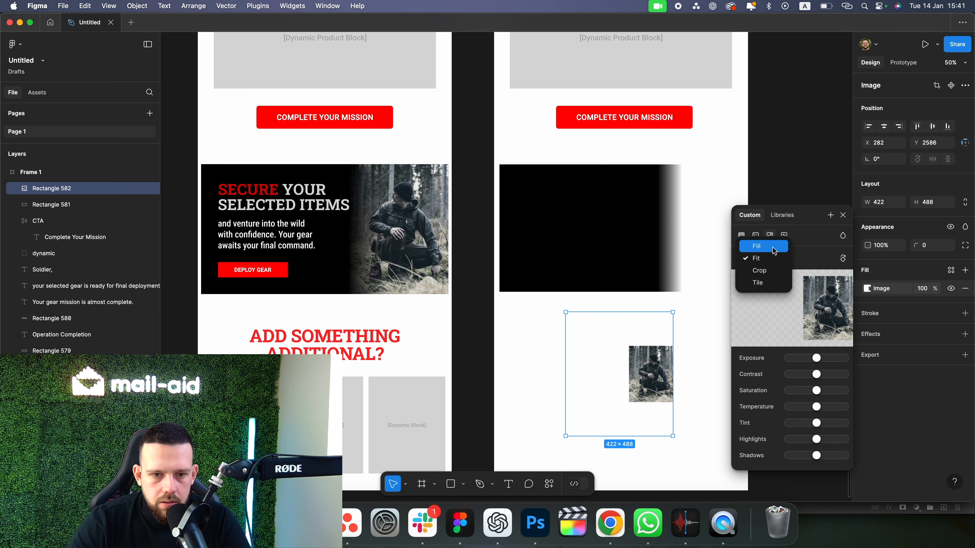
left_click(771, 246)
Widen the image rectangle to 996 and place it over the gradient banner, with their right edges aligned.
left_click_drag(674, 378, 718, 378)
left_click_drag(705, 381, 640, 380)
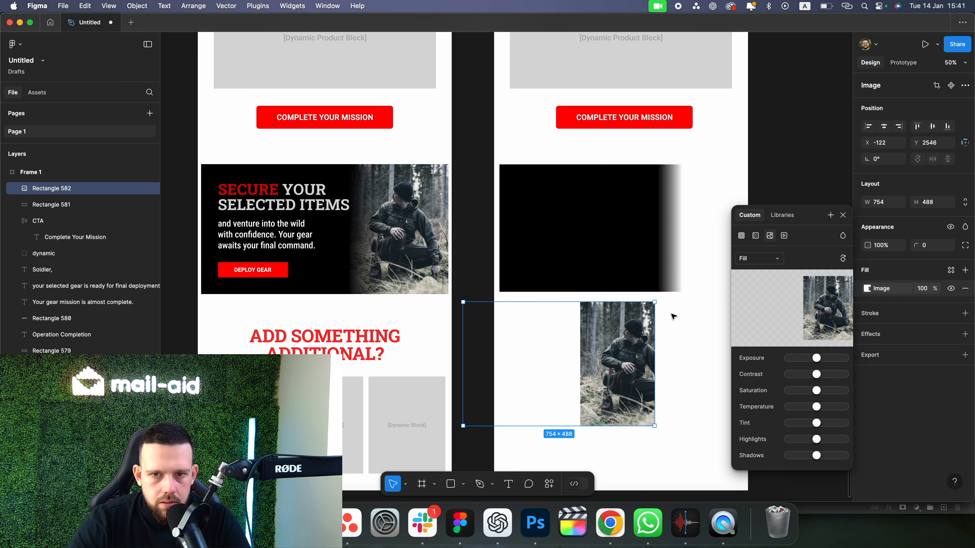
left_click(845, 214)
left_click_drag(652, 378, 690, 253)
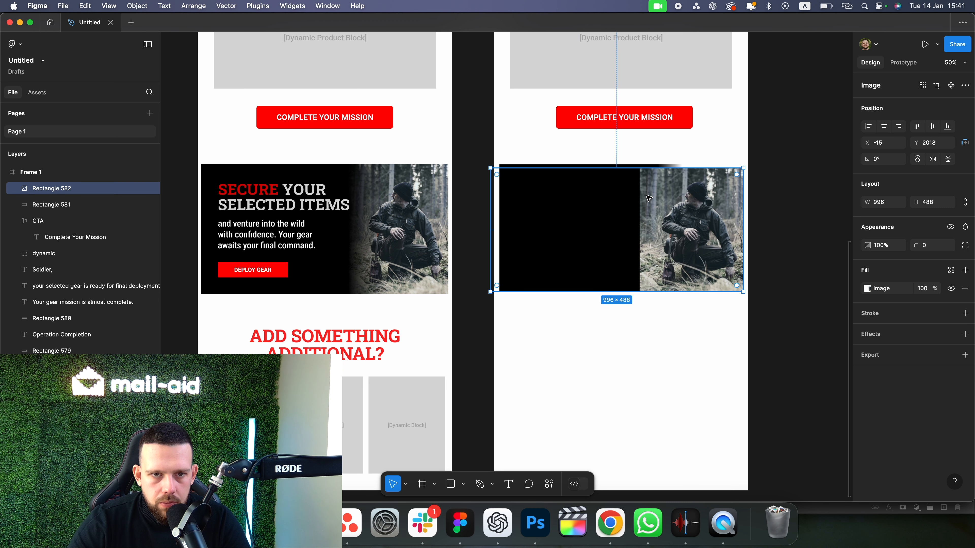
Enlarge the image rectangle to 1015 × 502 and position it at X -34, Y 2004 over the banner.
left_click_drag(743, 168, 746, 164)
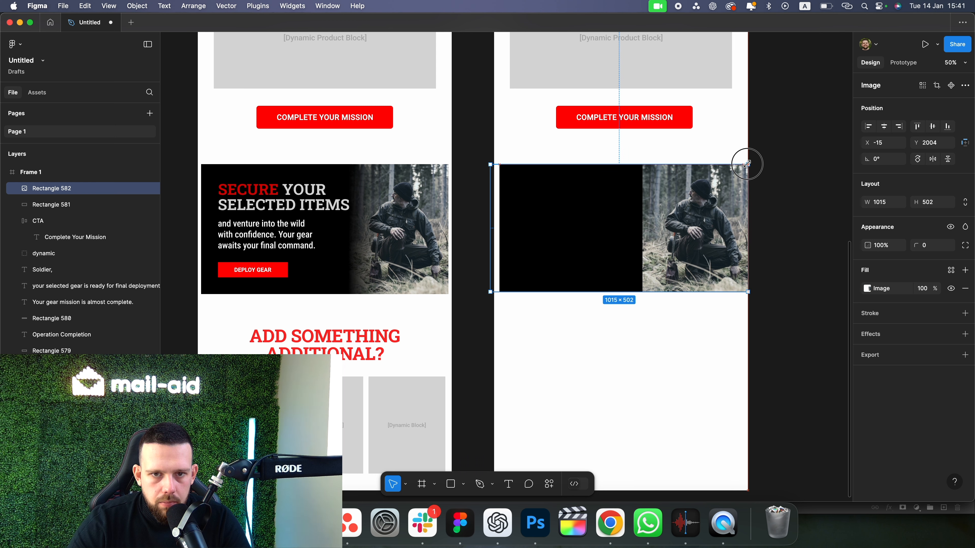
left_click_drag(726, 220, 721, 220)
left_click(791, 212)
left_click(677, 223)
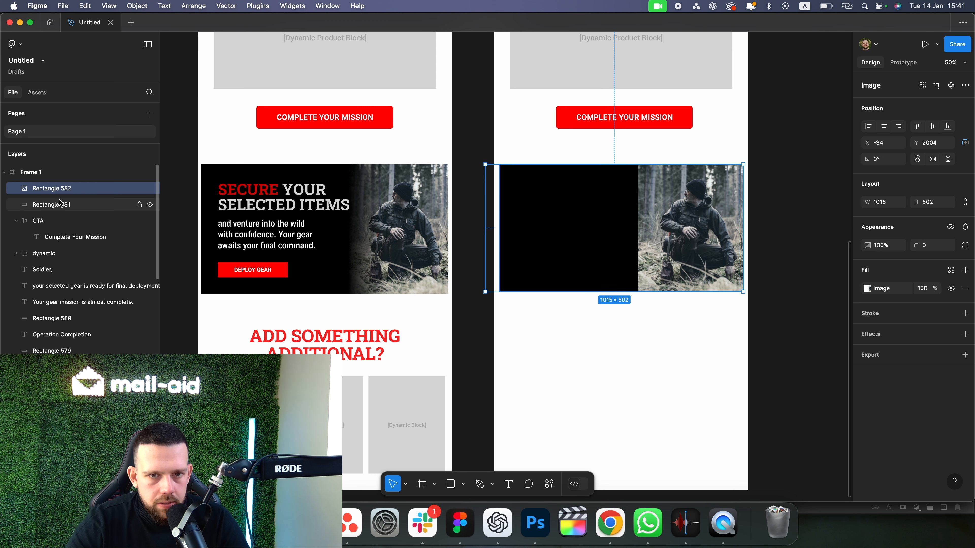
Place the gradient rectangle above the image in the layer order and narrow it to 839 wide.
left_click_drag(60, 204, 59, 182)
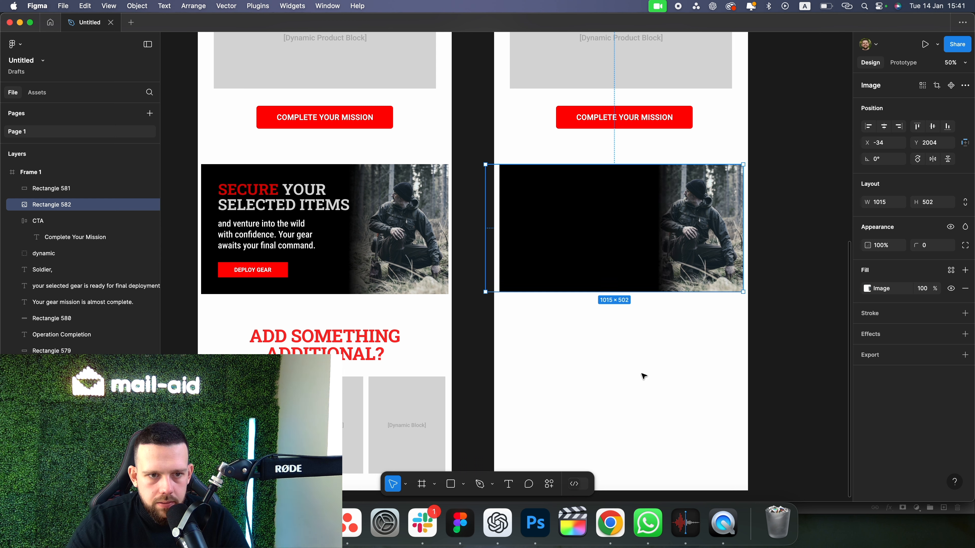
double_click(647, 228)
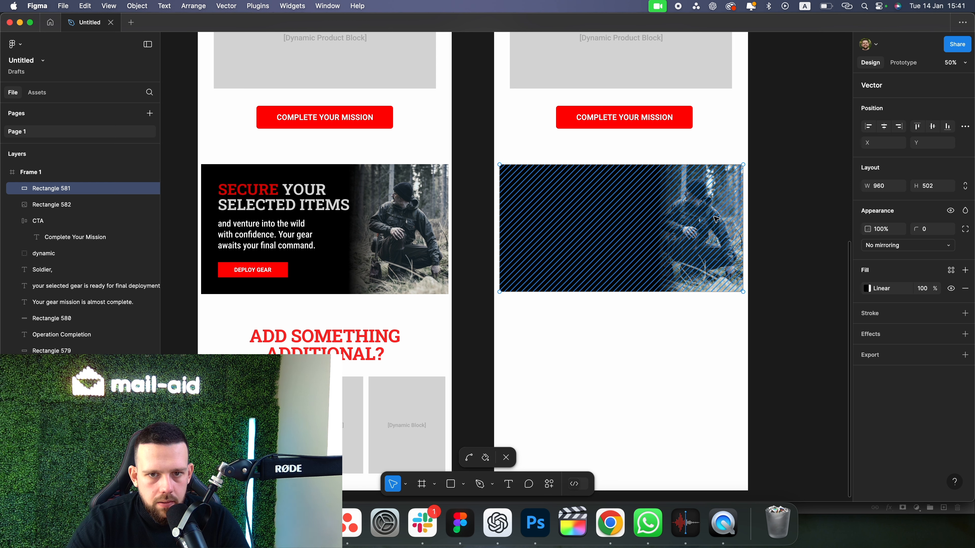
key("Escape")
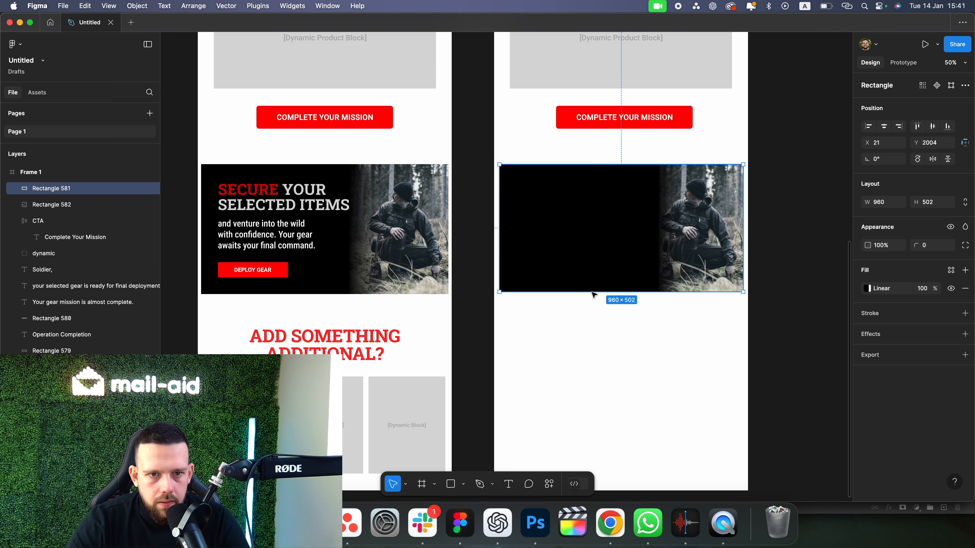
left_click_drag(742, 232, 717, 233)
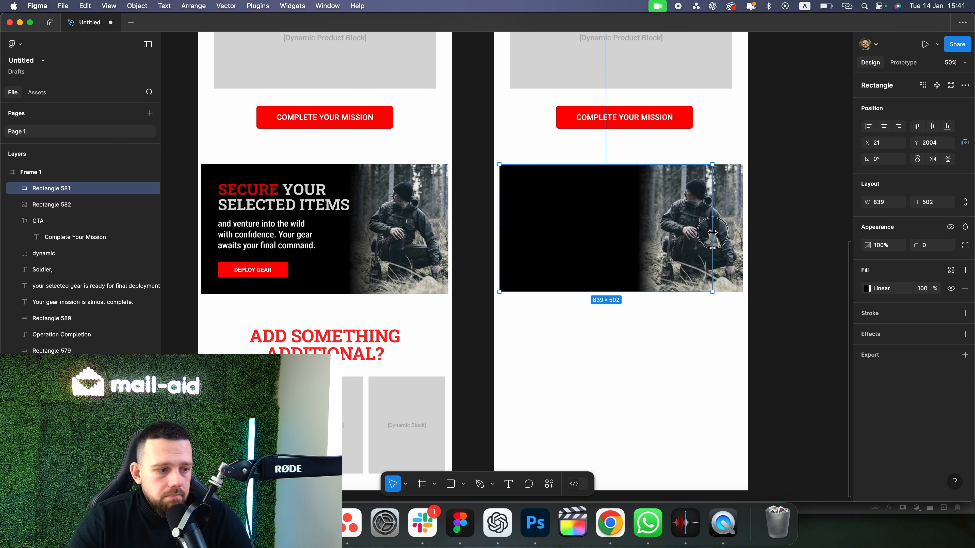
left_click(663, 358)
Copy the "Secure your selected items" headline, body text and Deploy Gear button from the original banner onto the new banner.
scroll(666, 356, "up", 1)
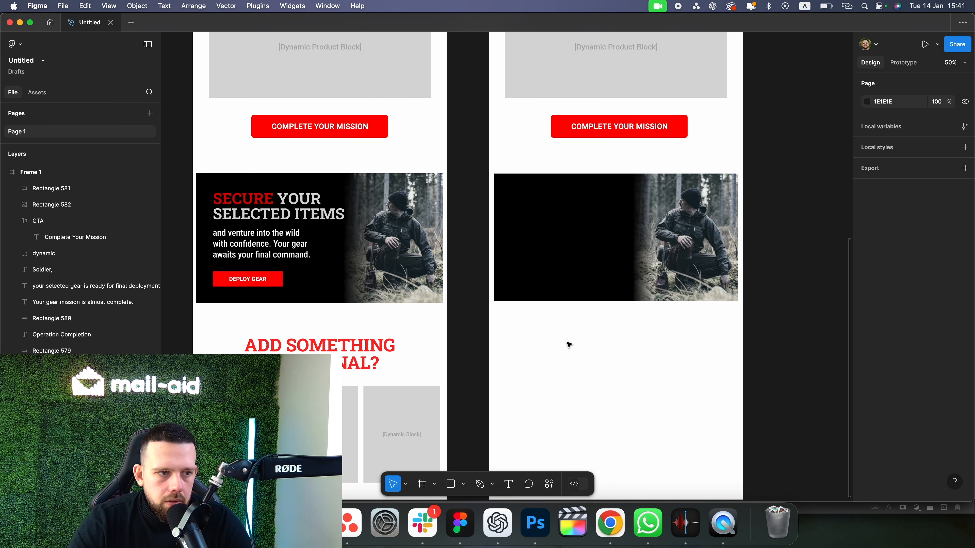
left_click(253, 220)
scroll(254, 220, "right", 1)
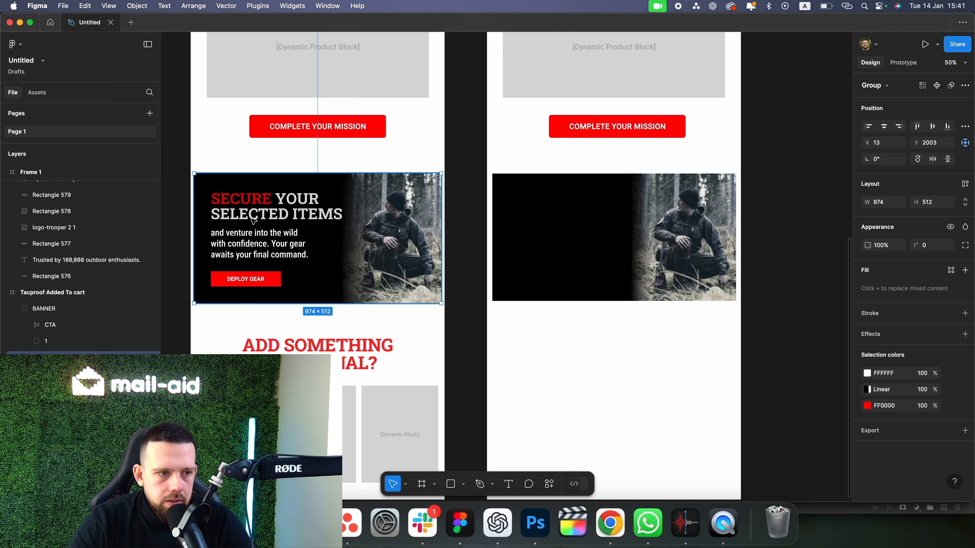
double_click(253, 220)
left_click(245, 250, "shift")
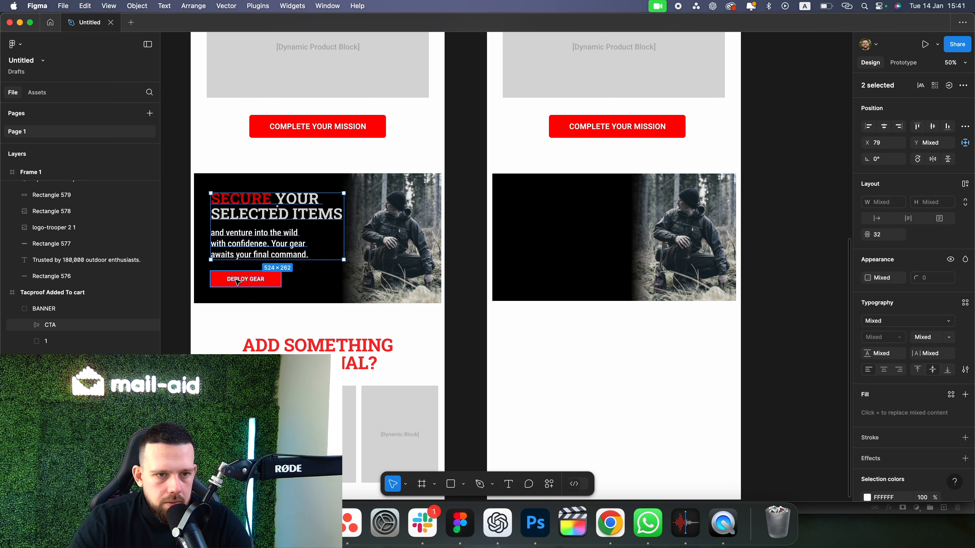
left_click(237, 282, "shift")
left_click_drag(262, 248, 552, 246)
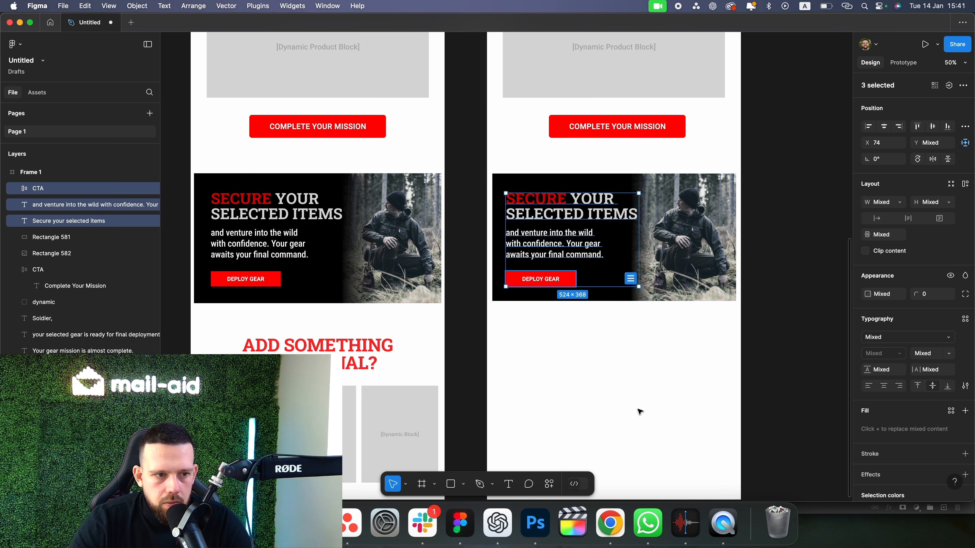
left_click(633, 392)
Copy the "Add something additional?" heading into the new frame at X 195, Y 2655, centred below the banner.
scroll(572, 377, "down", 3)
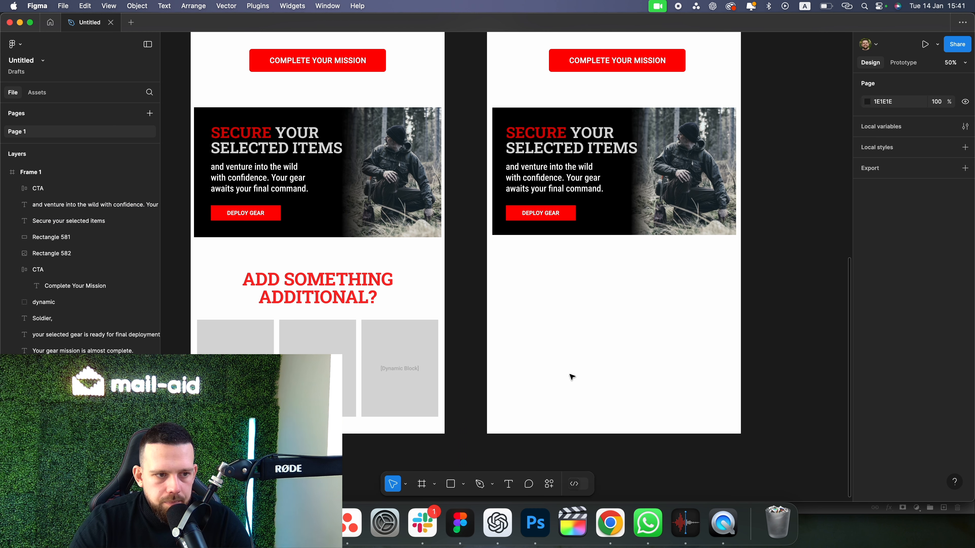
left_click(355, 291)
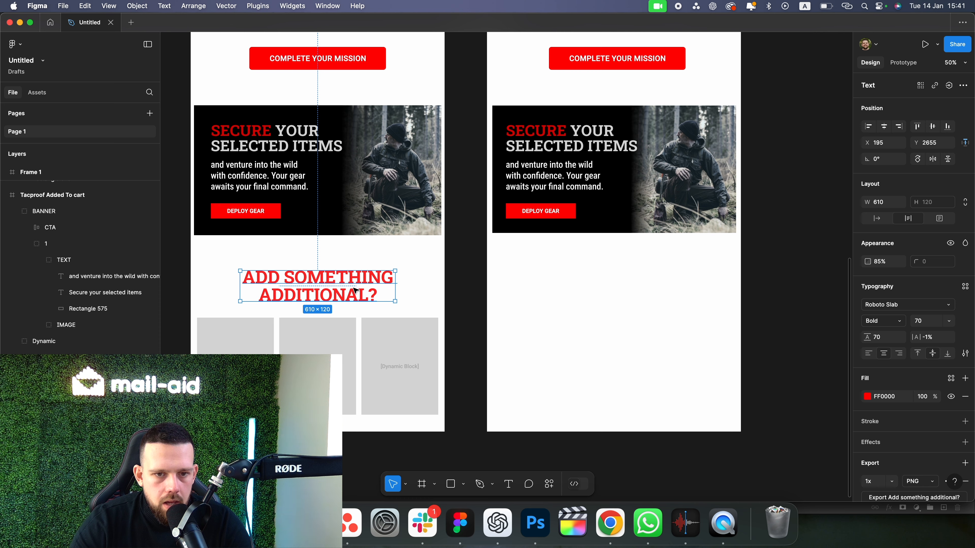
left_click_drag(356, 291, 633, 286)
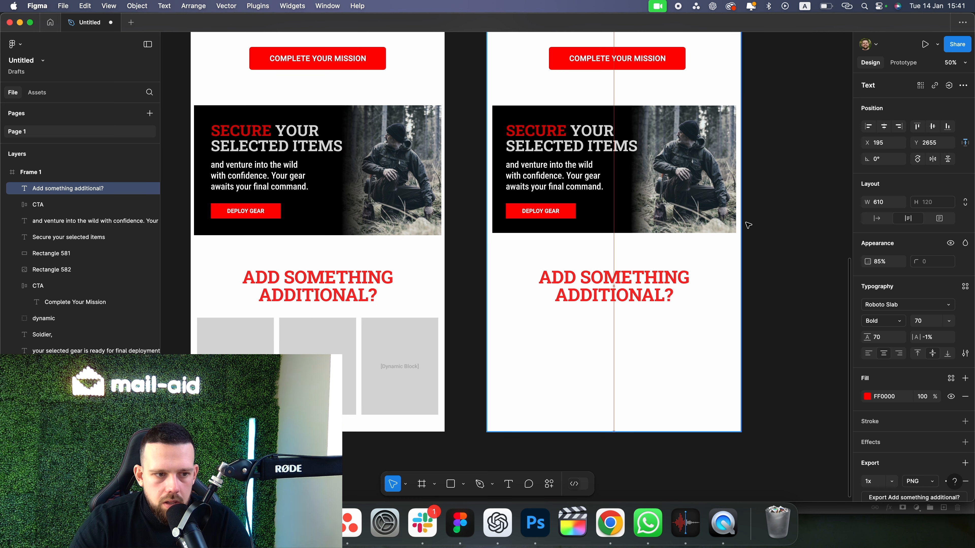
left_click(787, 313)
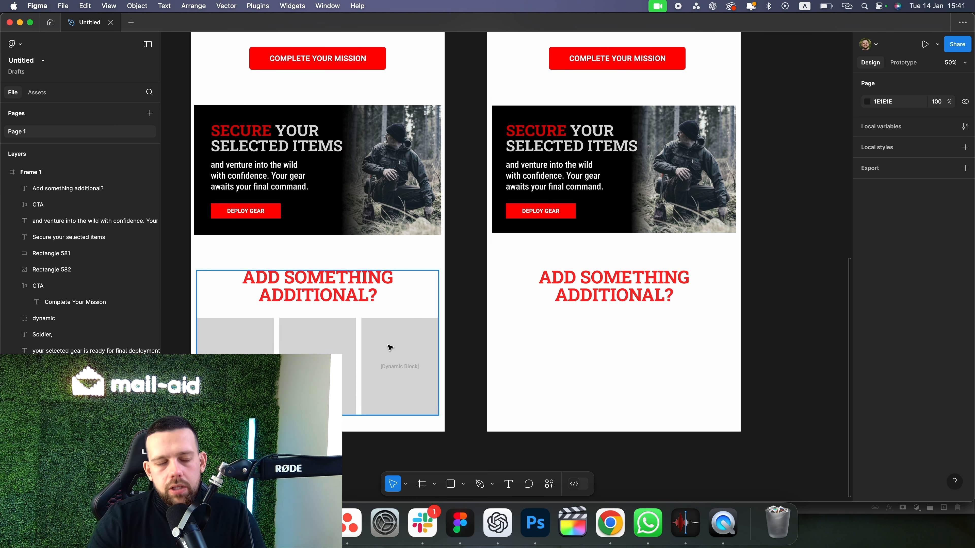
Export the Tacproof Added To cart frame as a 1x JPG to the Desktop.
scroll(390, 344, "down", 3)
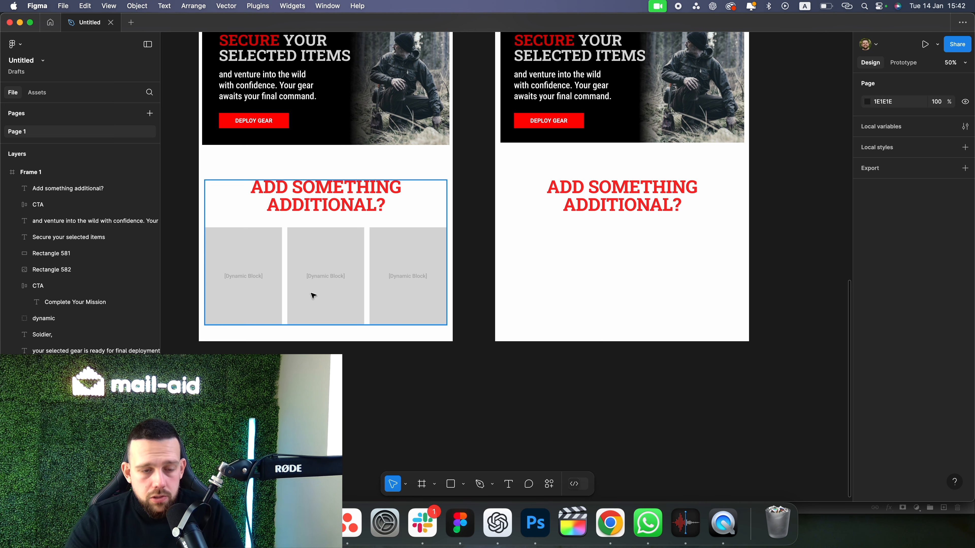
scroll(429, 290, "left", 3)
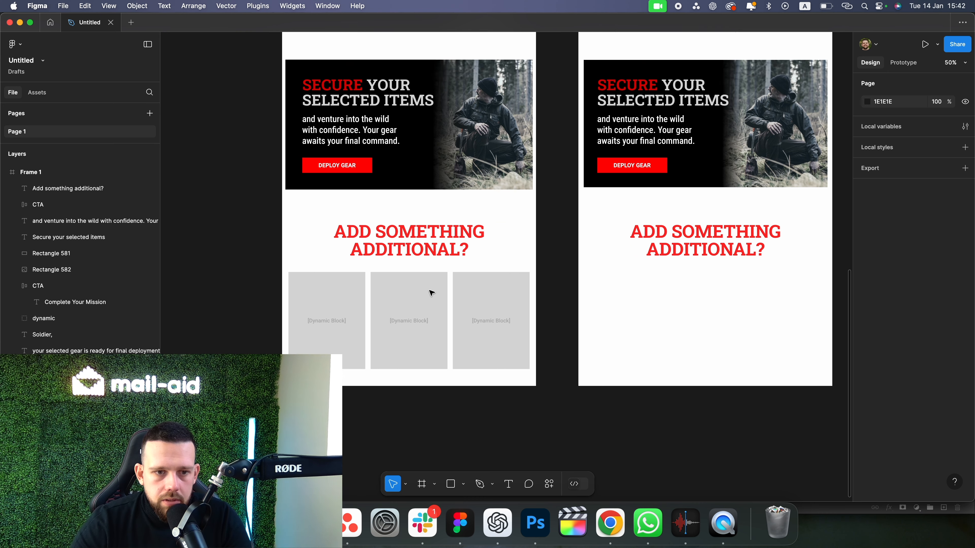
scroll(437, 287, "down", 4)
scroll(451, 285, "up", 5)
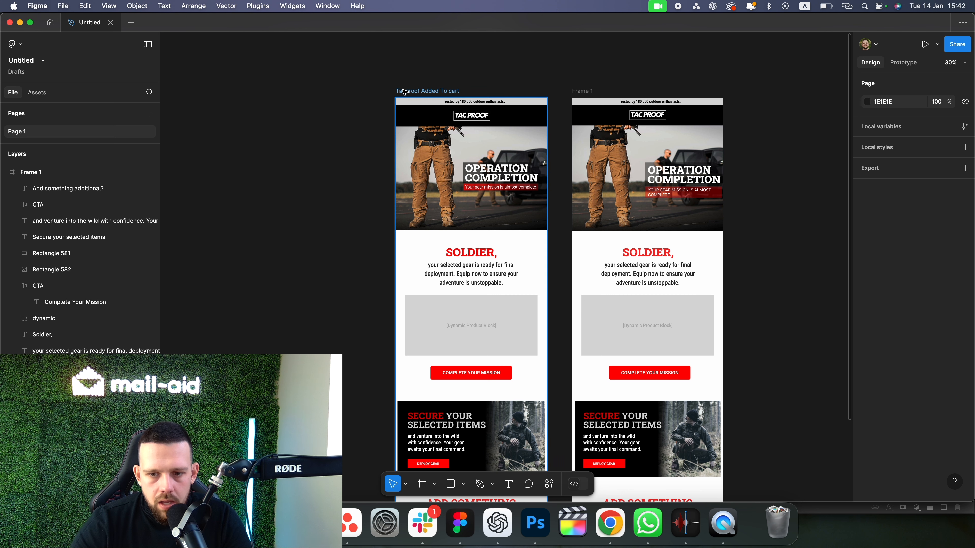
left_click(426, 90)
scroll(907, 360, "down", 5)
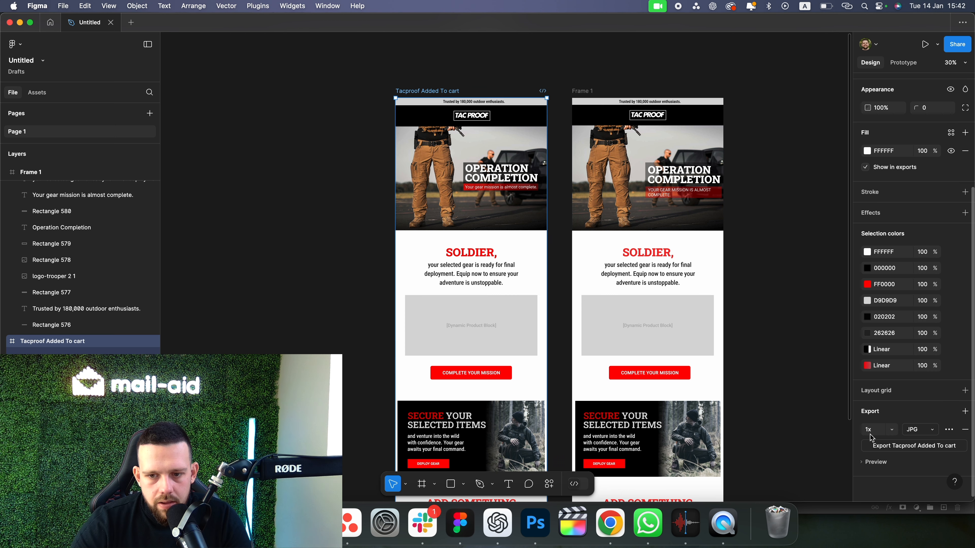
left_click(917, 445)
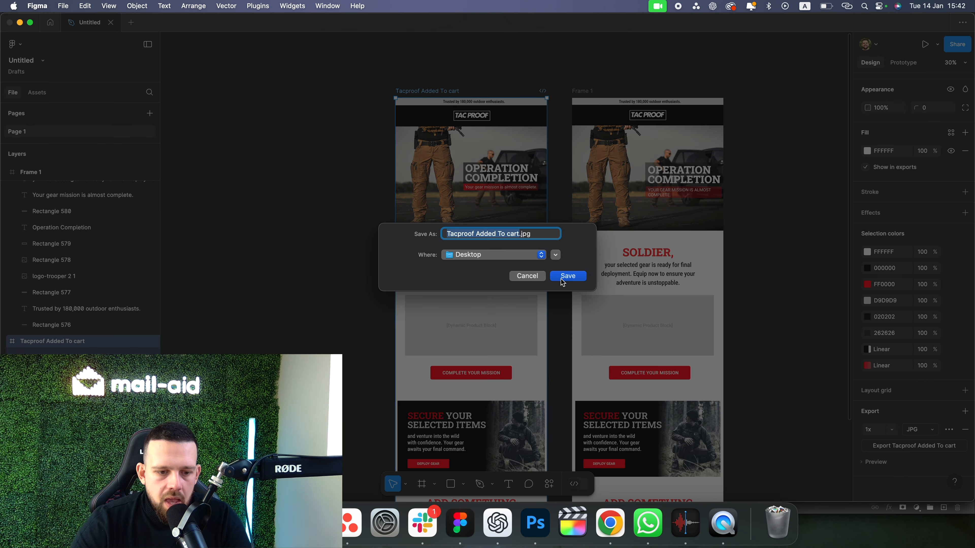
left_click(562, 279)
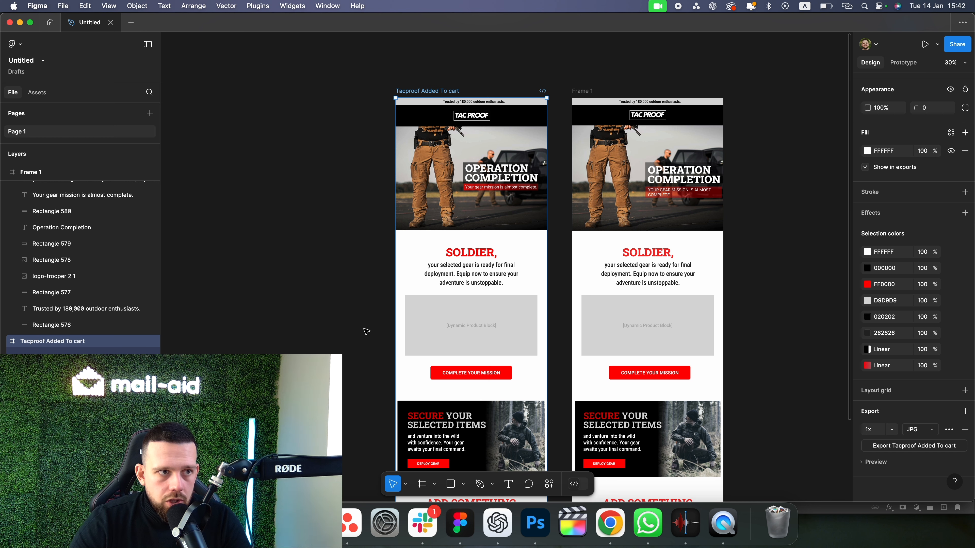
Switch to Photoshop and open Tacproof Added To cart.jpg from the Desktop.
key("super+Tab")
left_click(100, 6)
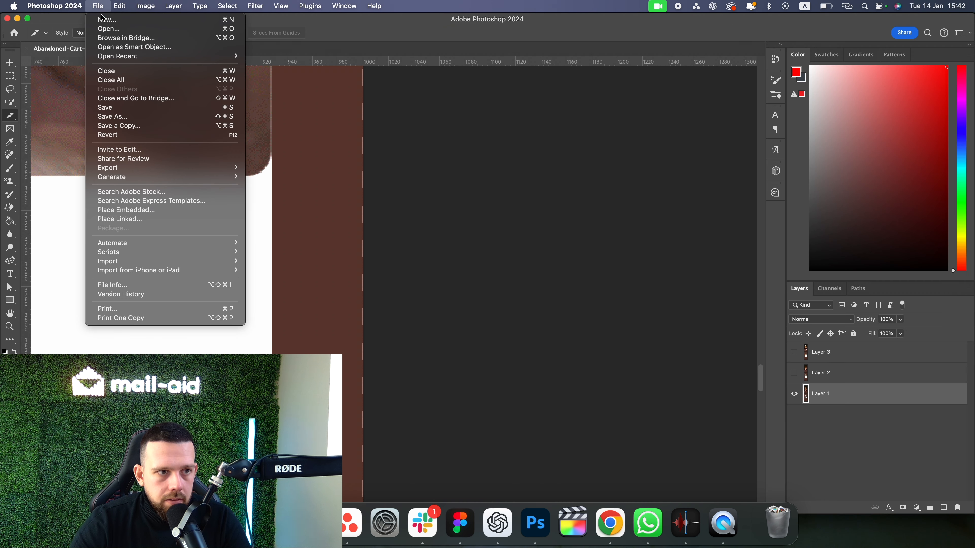
left_click(103, 25)
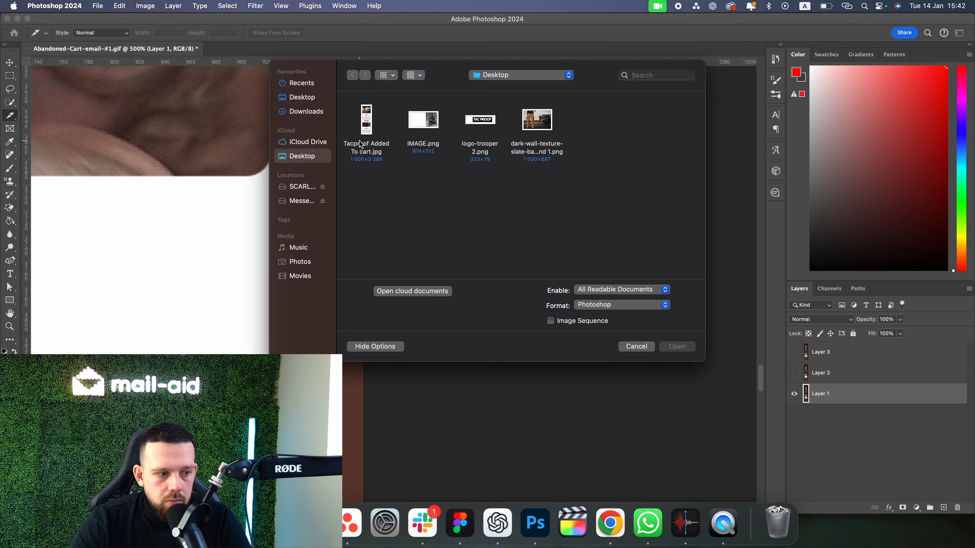
double_click(367, 120)
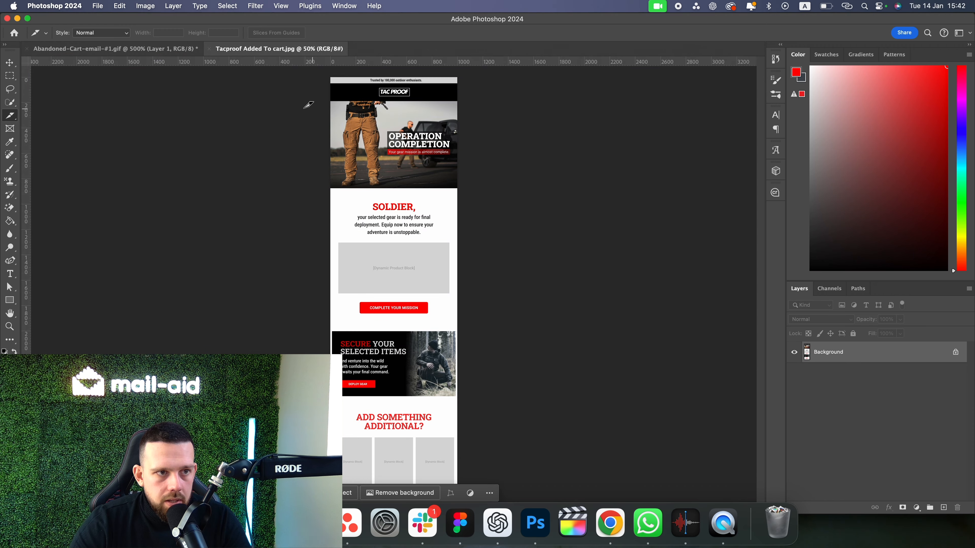
Use the Slice tool to cut full-width slices around the logo header and the Operation Completion hero image.
right_click(11, 115)
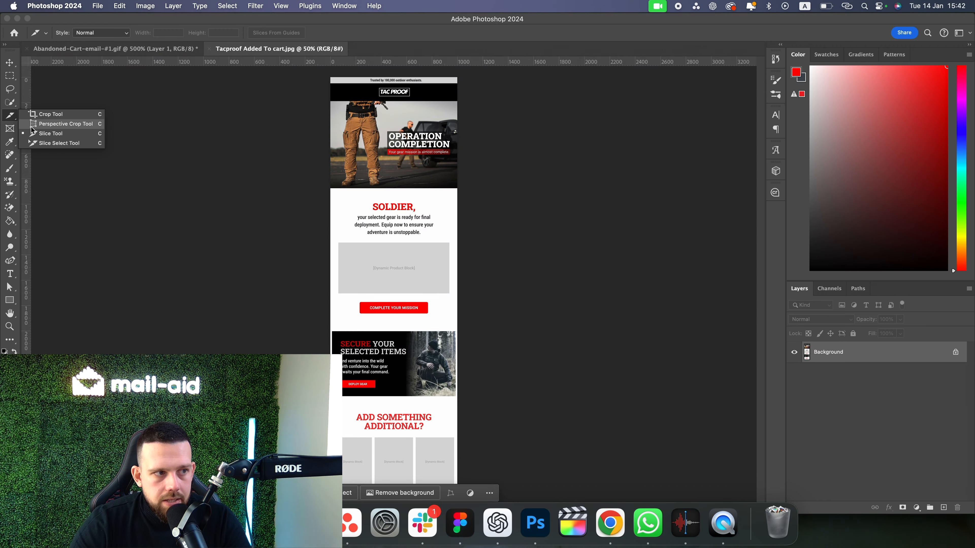
left_click(52, 134)
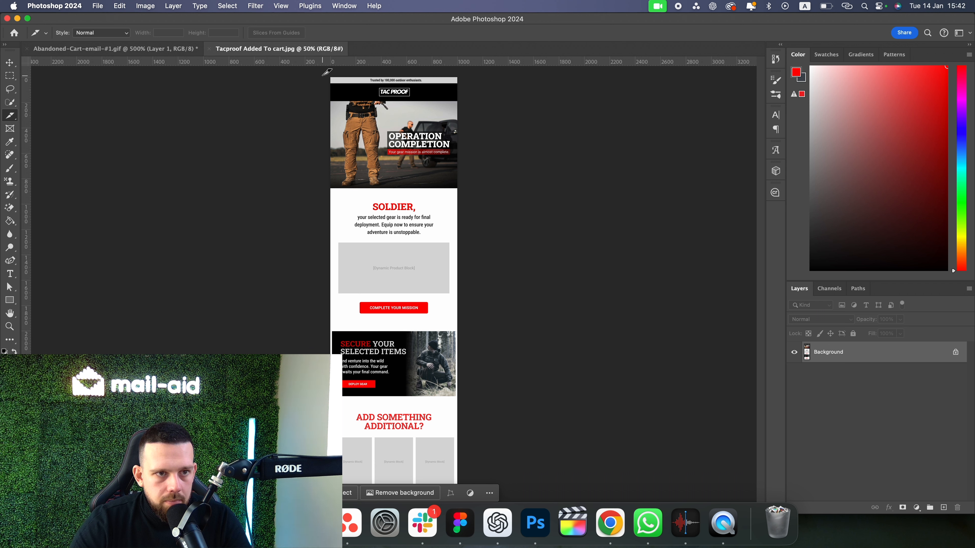
left_click_drag(322, 76, 475, 101)
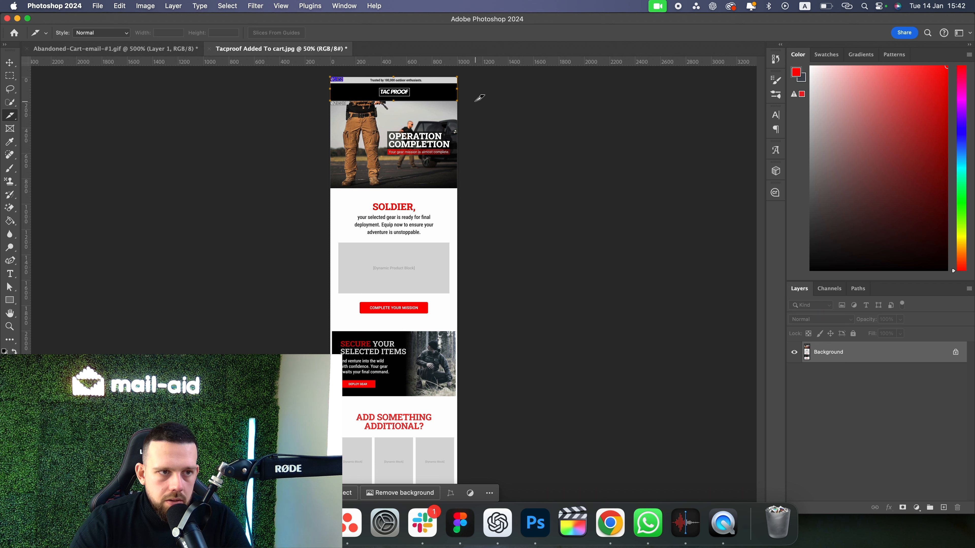
left_click_drag(324, 101, 512, 188)
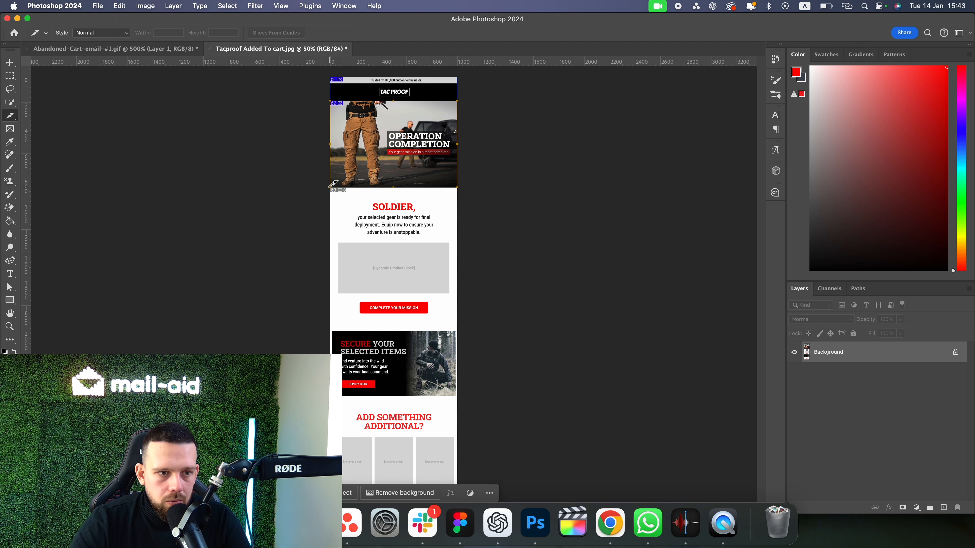
Cut full-width slices around the SOLDIER text, the Complete Your Mission button, the Secure Your Selected Items banner and the Add Something Additional? heading.
left_click_drag(330, 188, 515, 245)
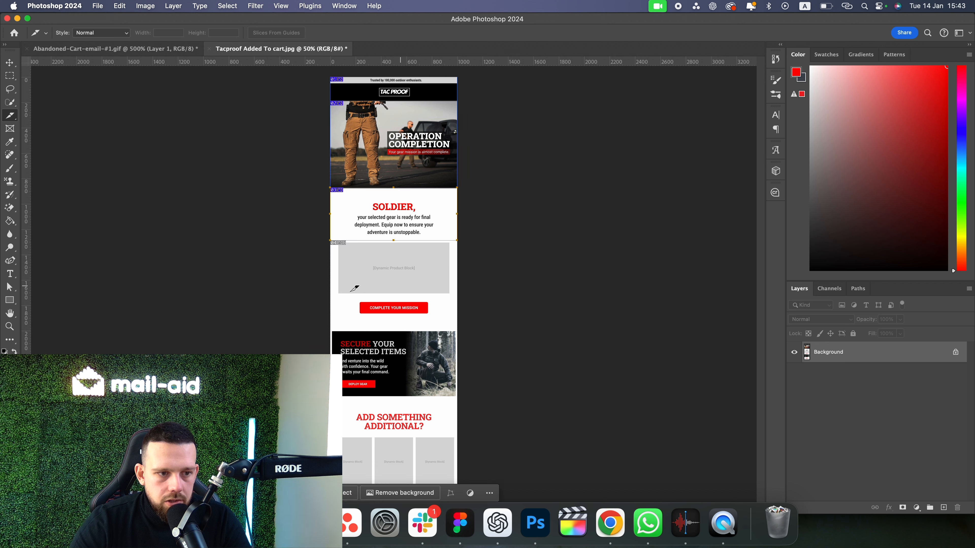
left_click_drag(322, 296, 491, 330)
left_click_drag(330, 329, 541, 400)
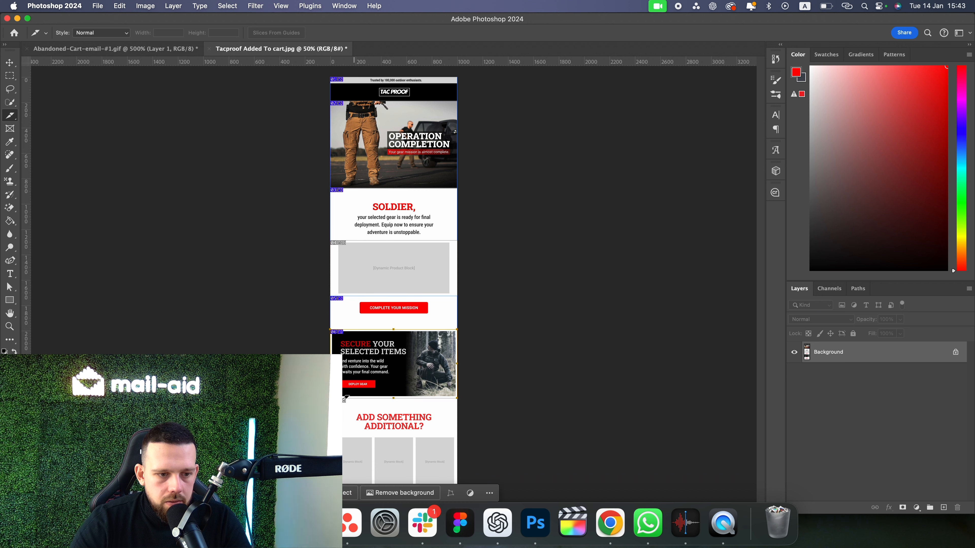
left_click_drag(330, 398, 483, 430)
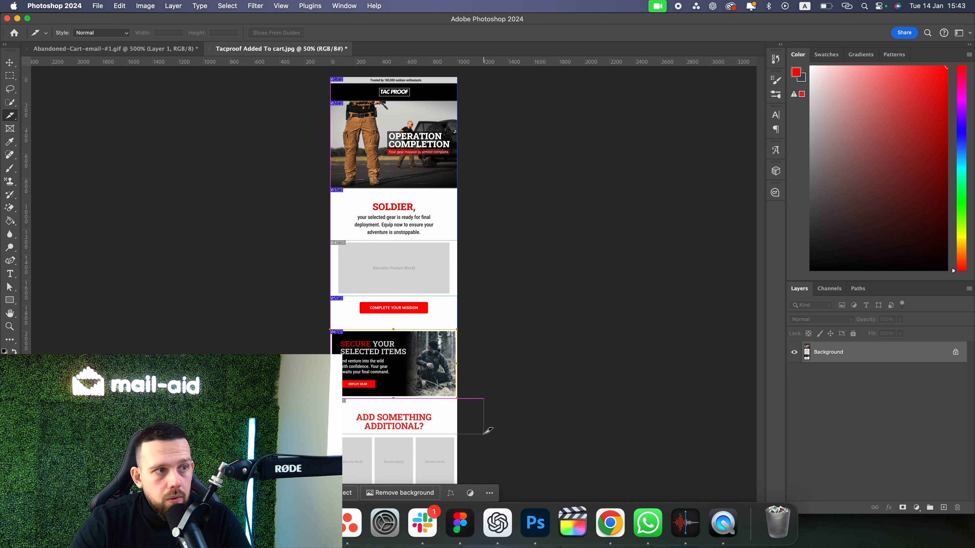
Save all slices for web as medium-quality 50 JPEGs to the Desktop, using the Images Only format.
left_click(99, 6)
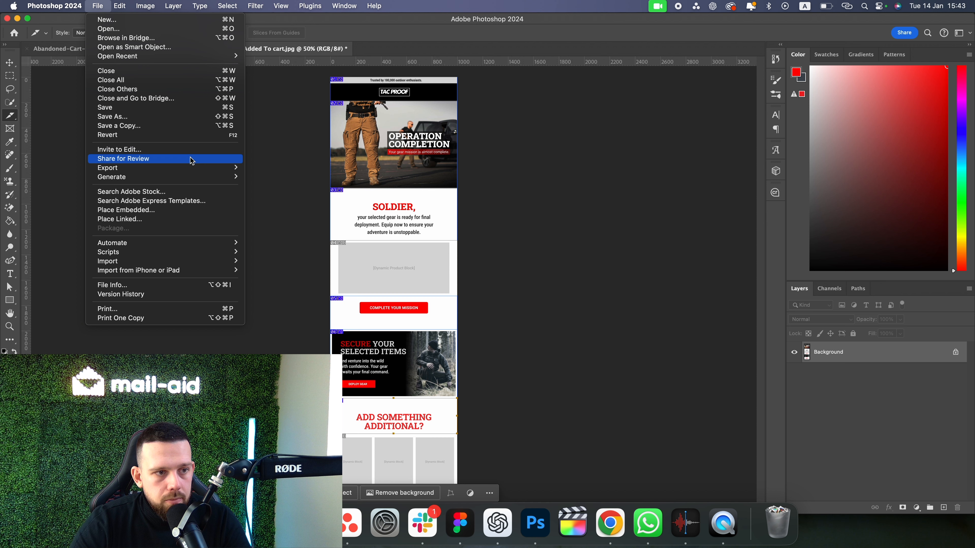
mouse_move(191, 167)
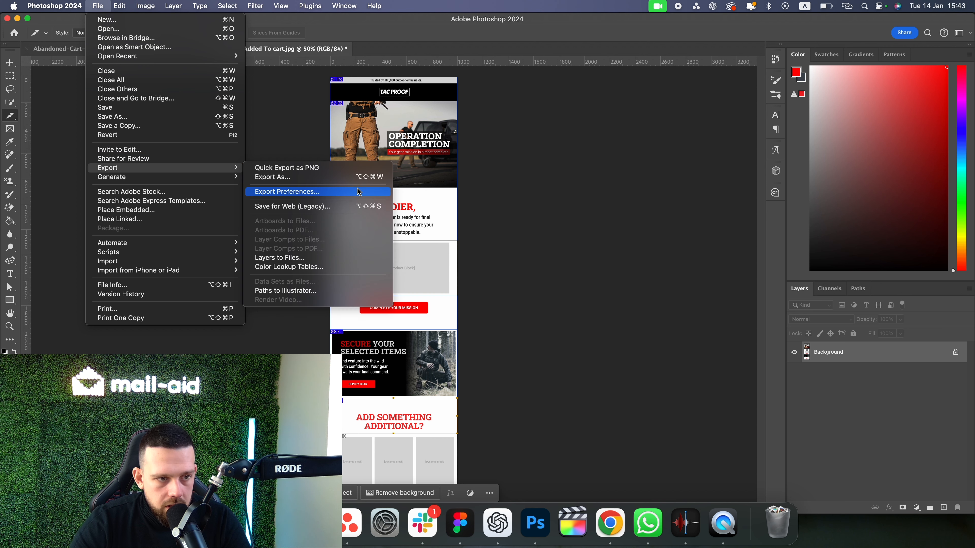
left_click(351, 209)
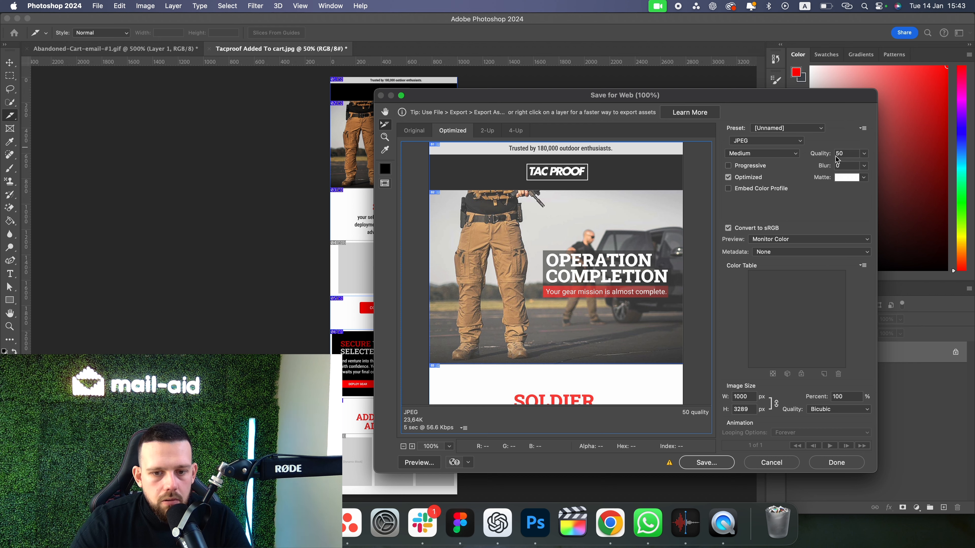
left_click(708, 463)
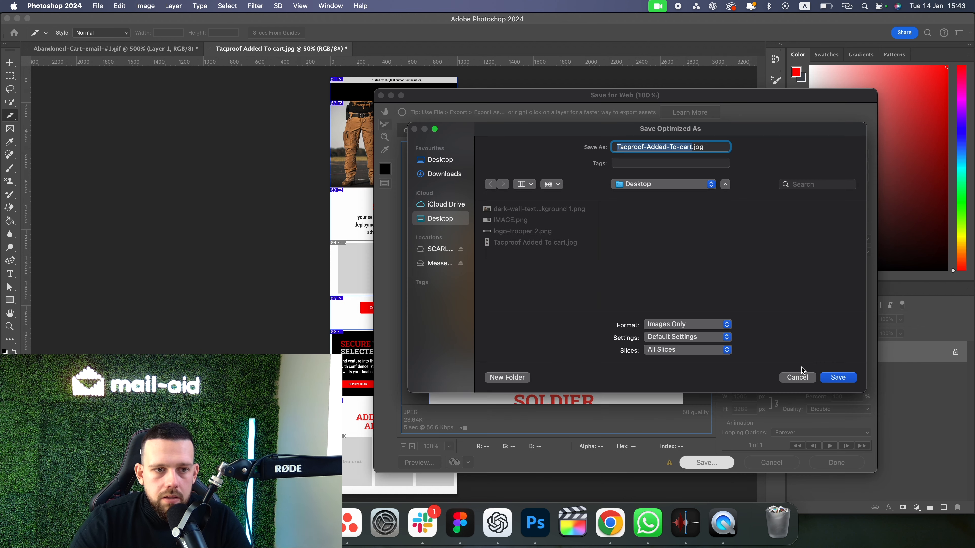
left_click(829, 376)
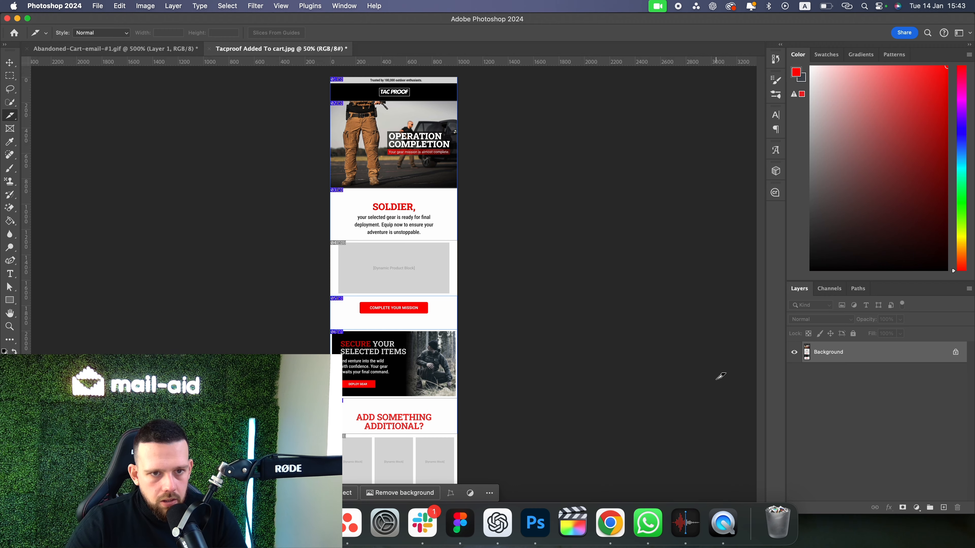
Switch to tinypng.com in Safari and browse to the images folder of exported slices for upload.
key("super+Tab")
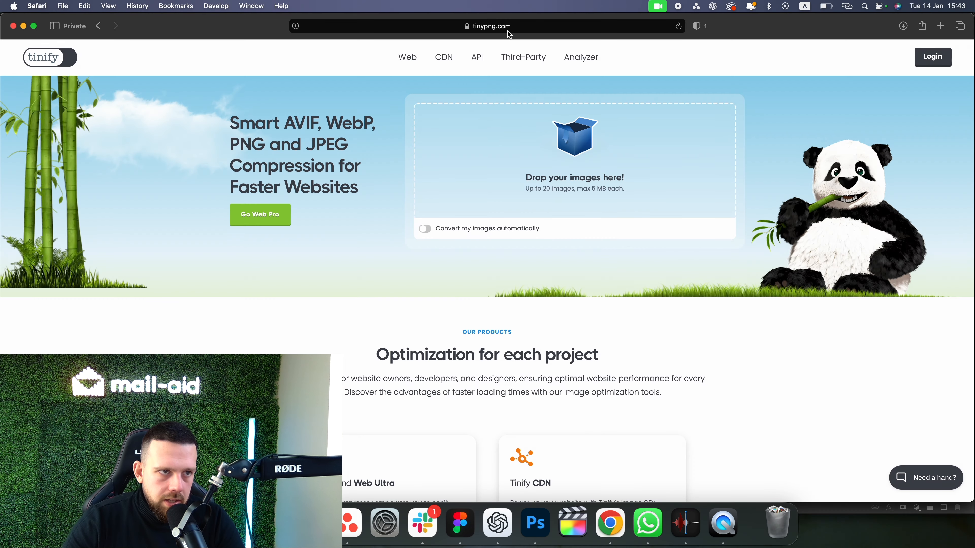
left_click(509, 32)
left_click(640, 155)
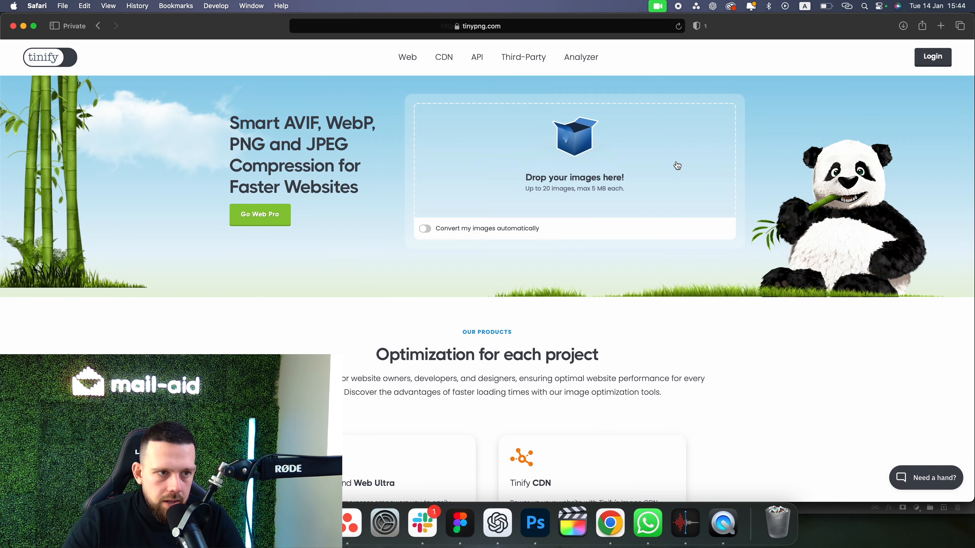
left_click(640, 155)
left_click(299, 149)
double_click(298, 149)
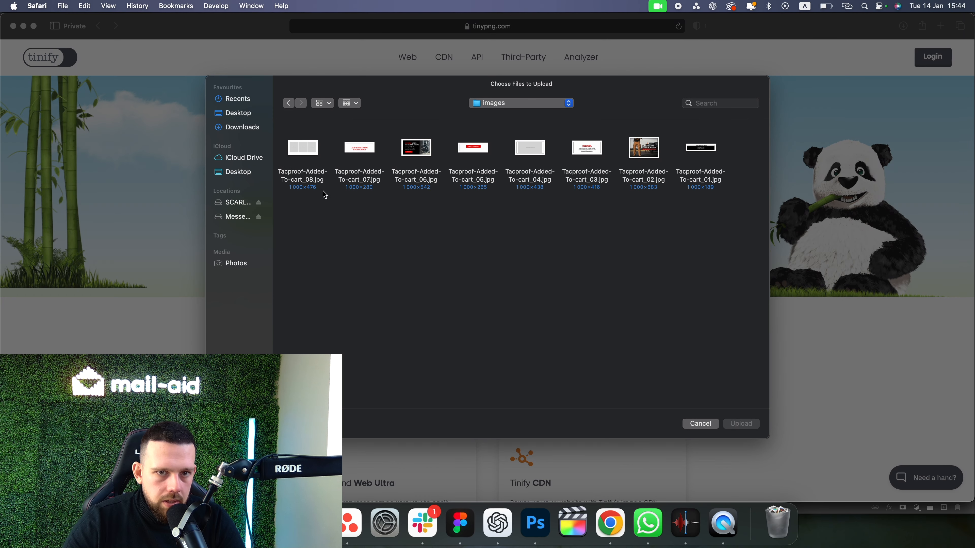
Compress the Tacproof-Added-To-cart slices 01, 02, 03, 05, 06 and 07, leaving out 04 and 08, and download all optimized images.
left_click(700, 181)
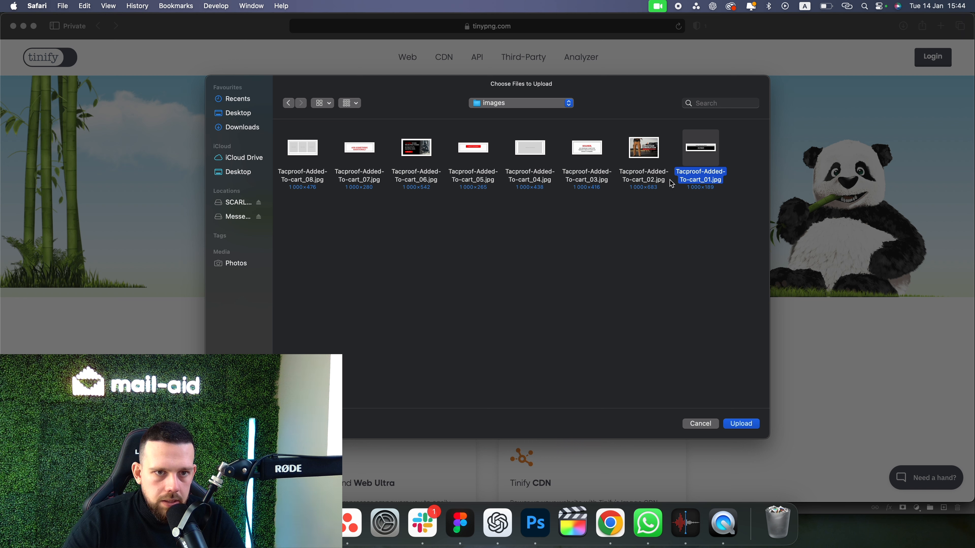
left_click(655, 180, "shift")
left_click(589, 176, "shift")
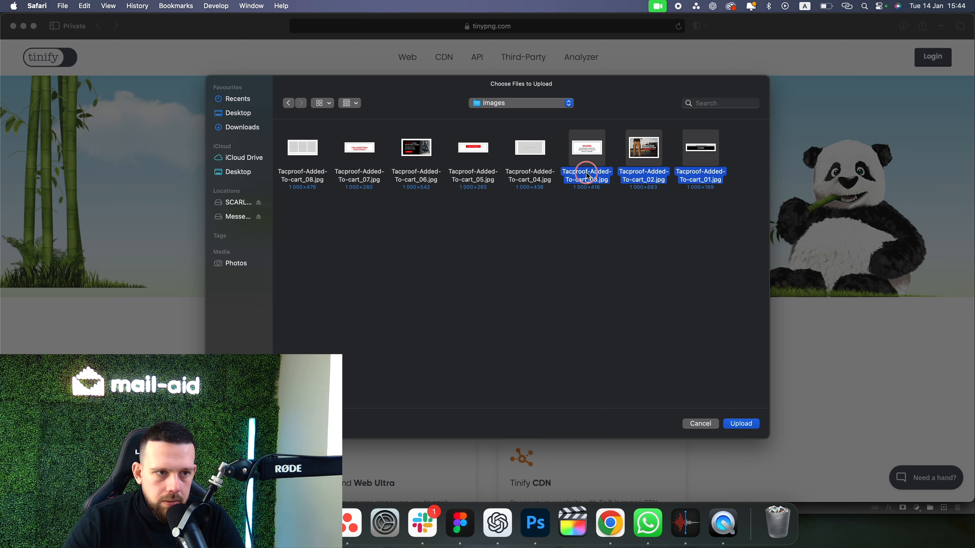
left_click(472, 180, "super")
left_click(406, 179, "super")
left_click(358, 173, "super")
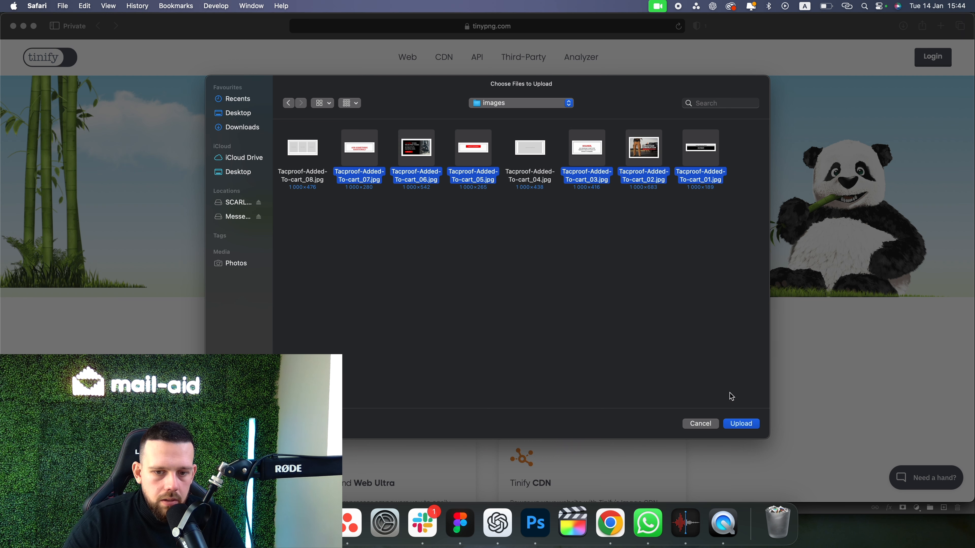
left_click(733, 423)
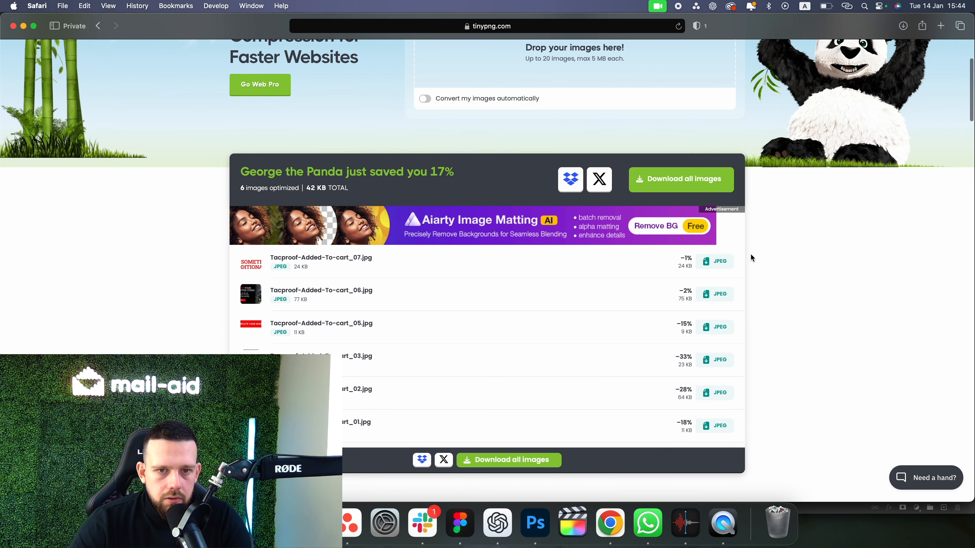
left_click(708, 188)
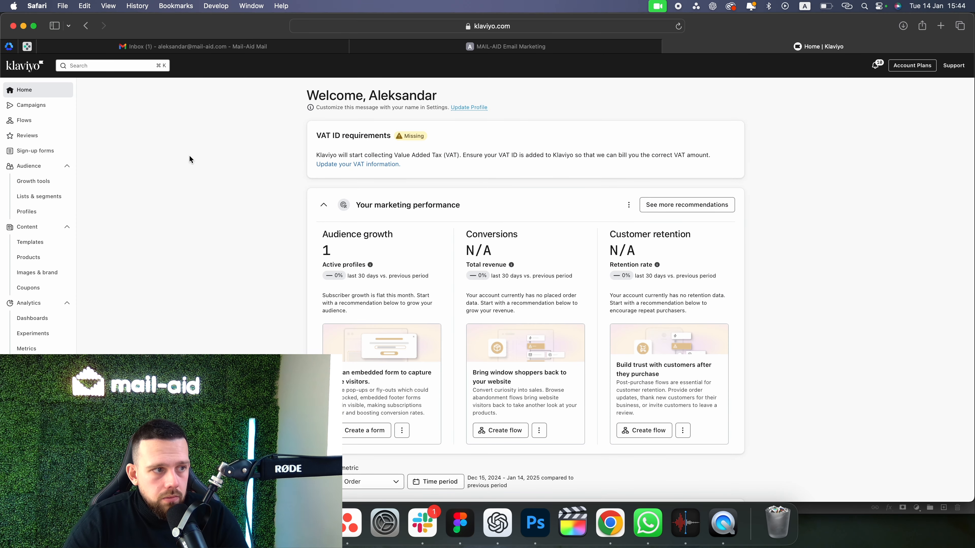
In Klaviyo, start a new flow and browse the flow templates for the Prevent lost sales goal.
left_click(65, 126)
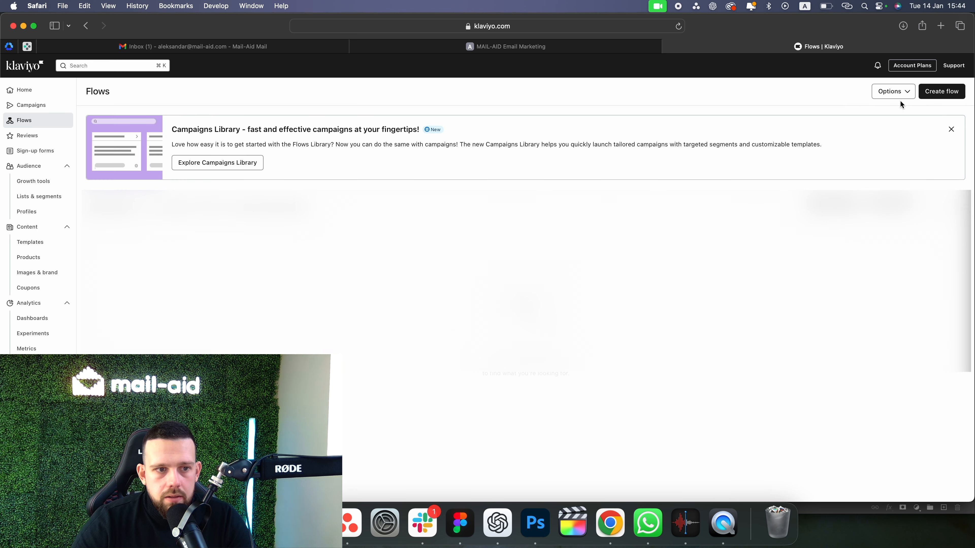
left_click(940, 93)
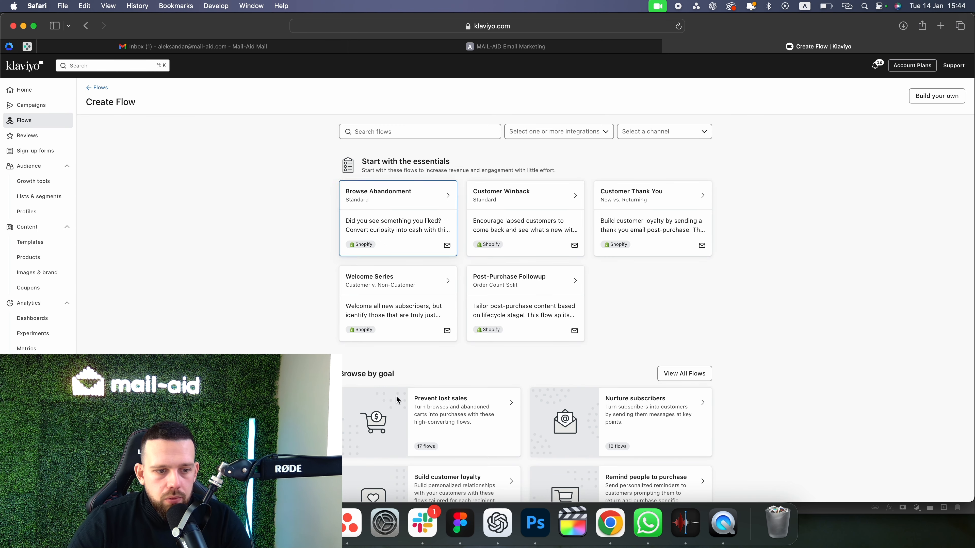
left_click(438, 416)
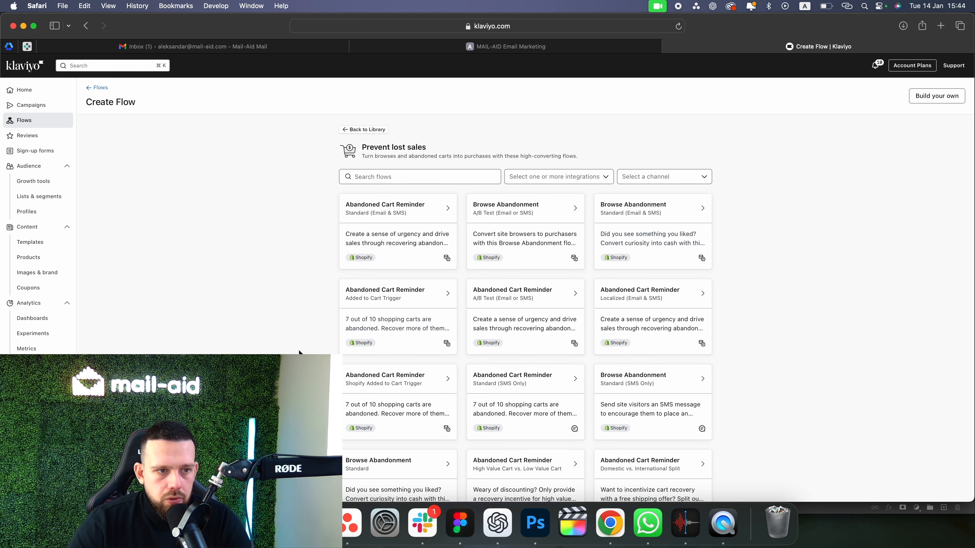
left_click(405, 210)
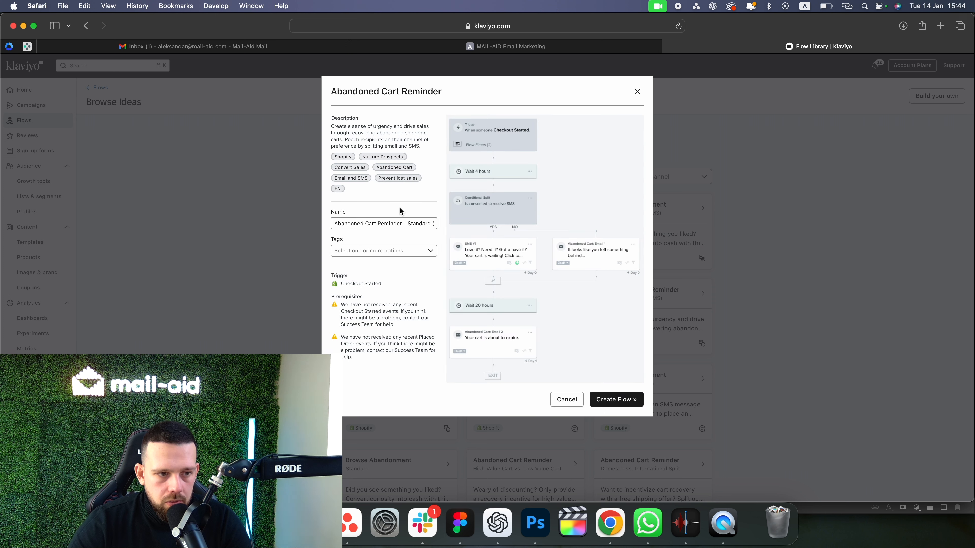
left_click_drag(344, 284, 411, 280)
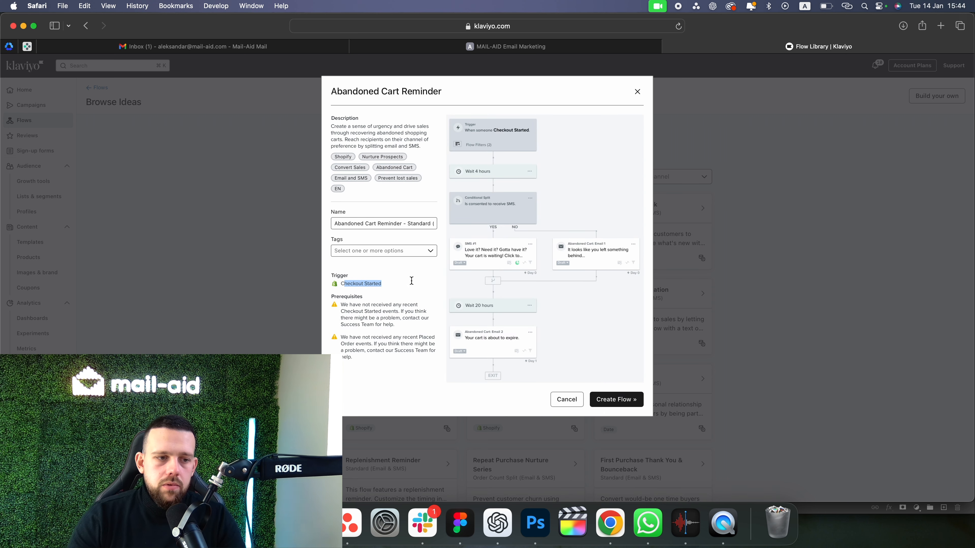
left_click(637, 92)
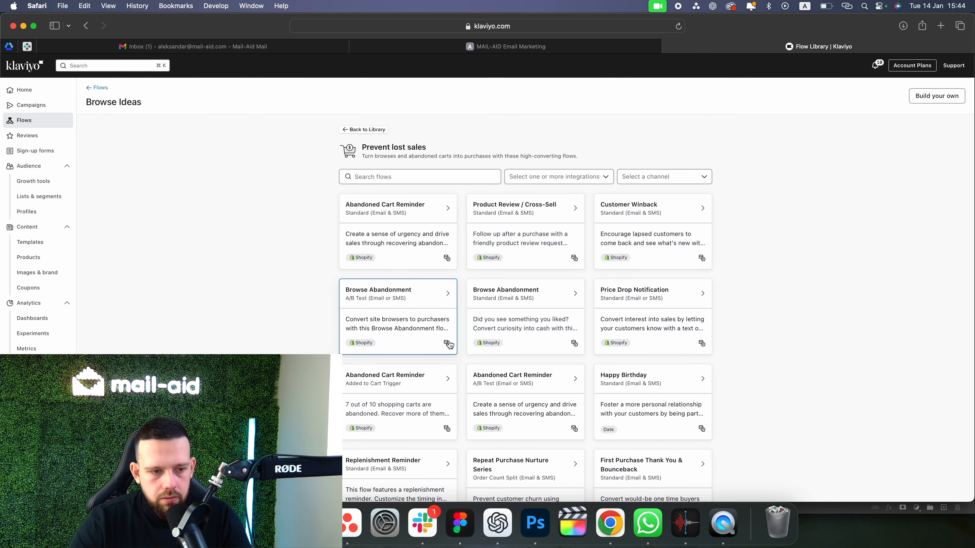
Create a flow from the Abandoned Cart Reminder template that uses the Added to Cart trigger.
left_click(419, 409)
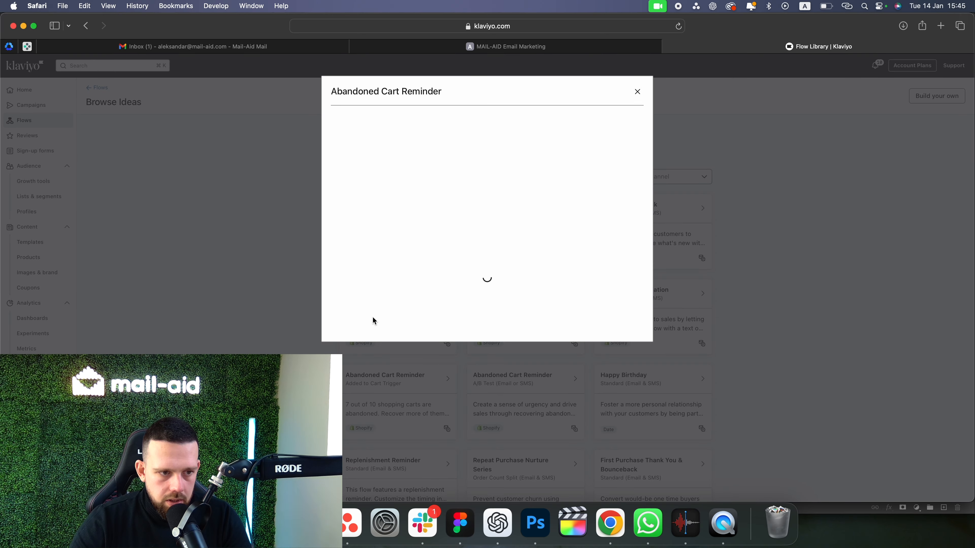
left_click_drag(341, 284, 375, 282)
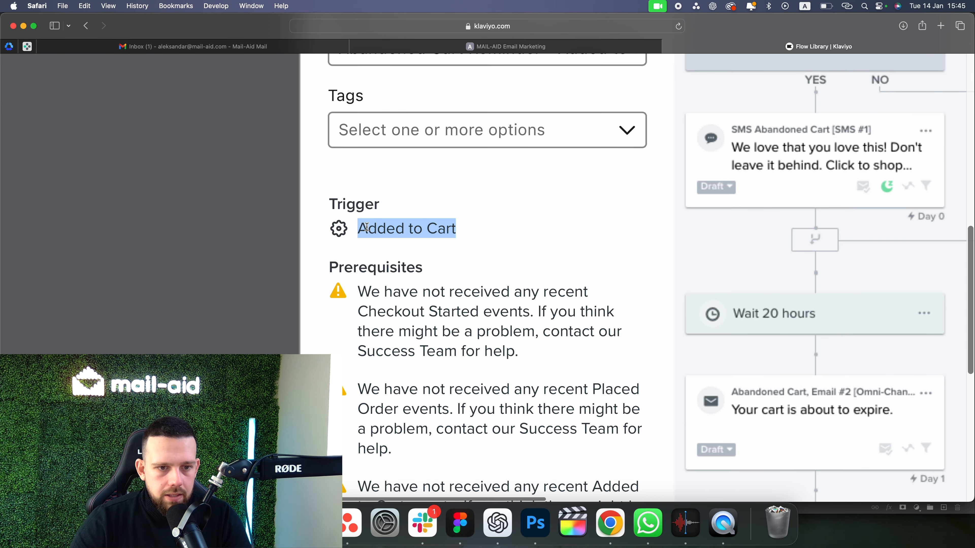
double_click(345, 283)
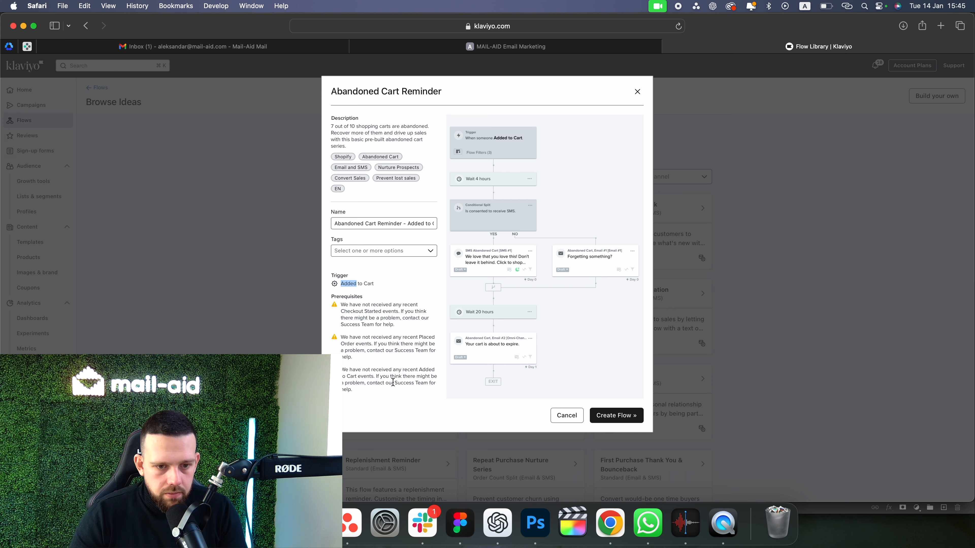
left_click(611, 416)
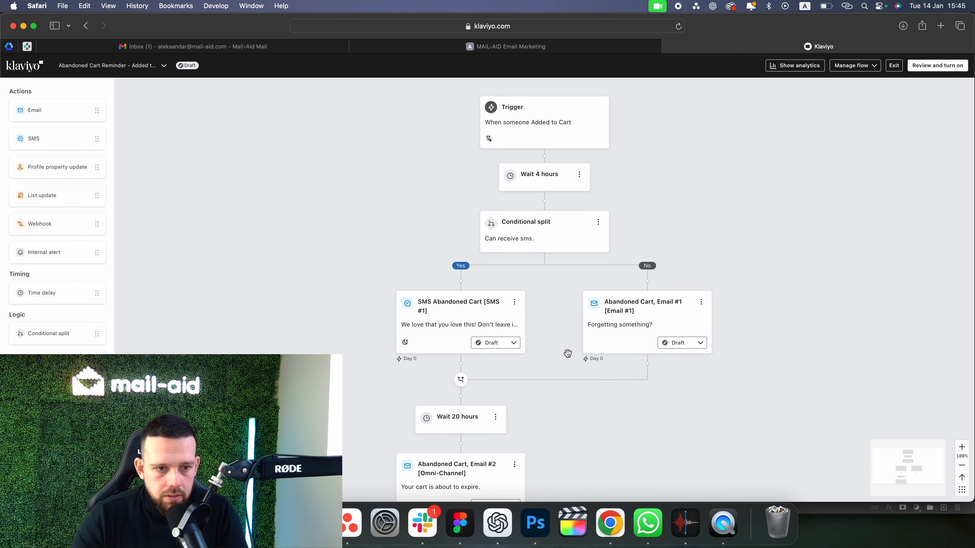
Delete the Can receive sms conditional split together with its SMS #1 and Email #1 branches.
scroll(537, 345, "down", 2)
scroll(532, 344, "up", 2)
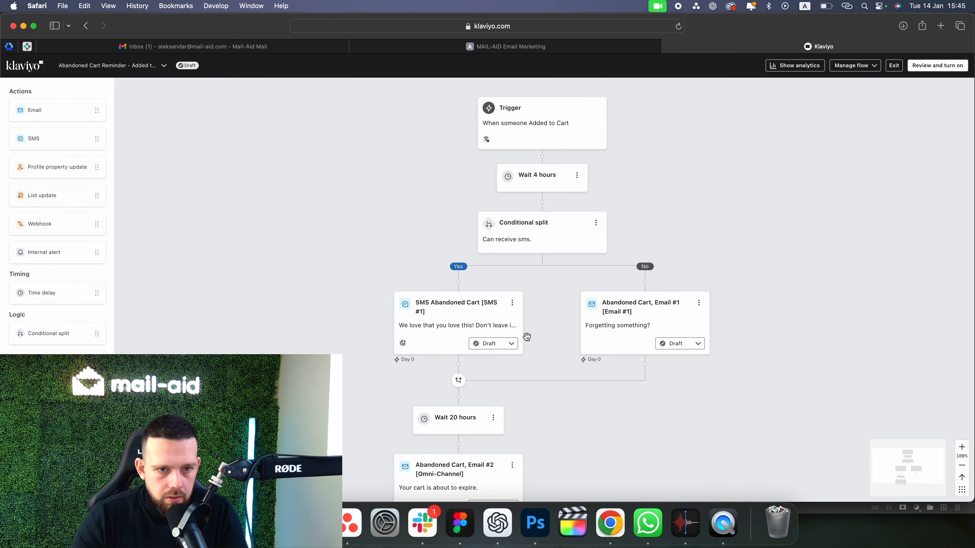
left_click(596, 230)
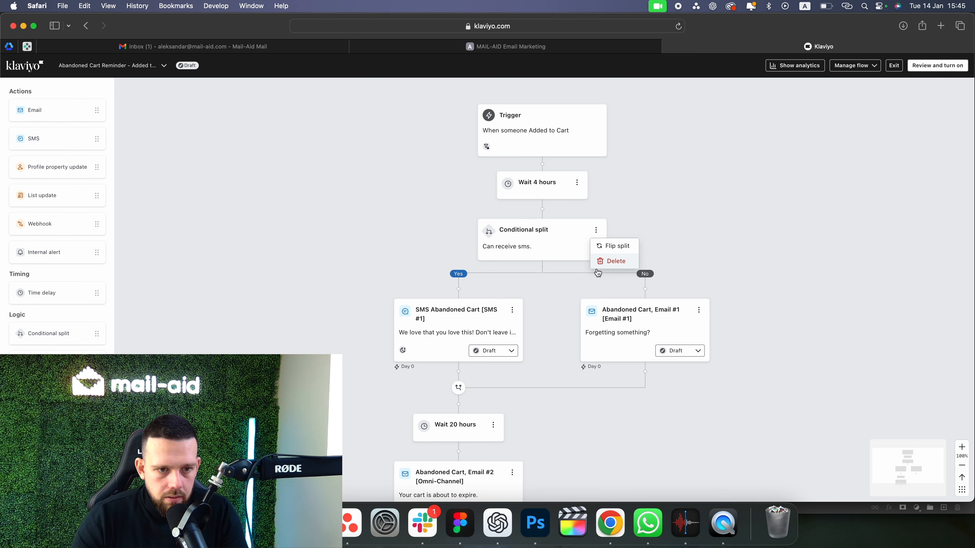
left_click(599, 265)
left_click(560, 281)
left_click(570, 324)
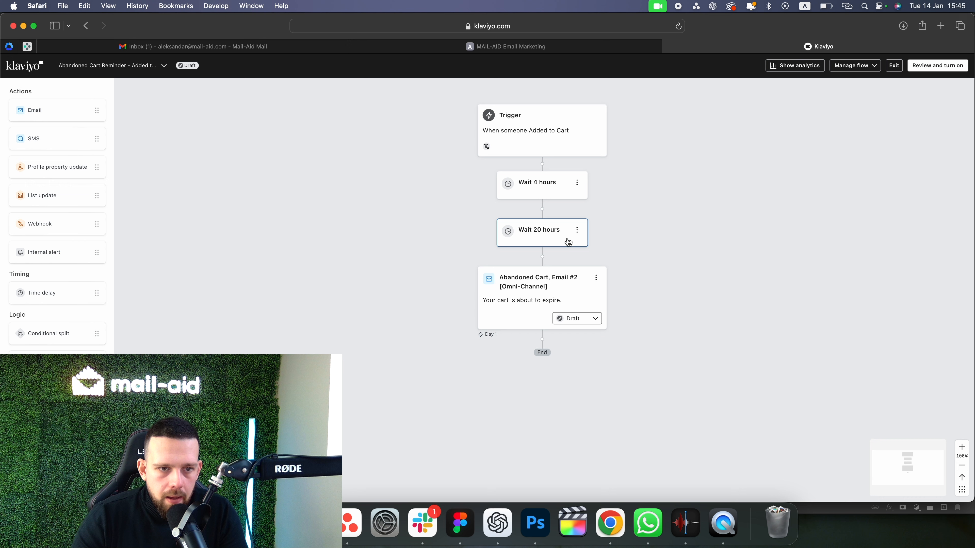
Delete the 20-hour time delay above Abandoned Cart, Email #2.
left_click(577, 231)
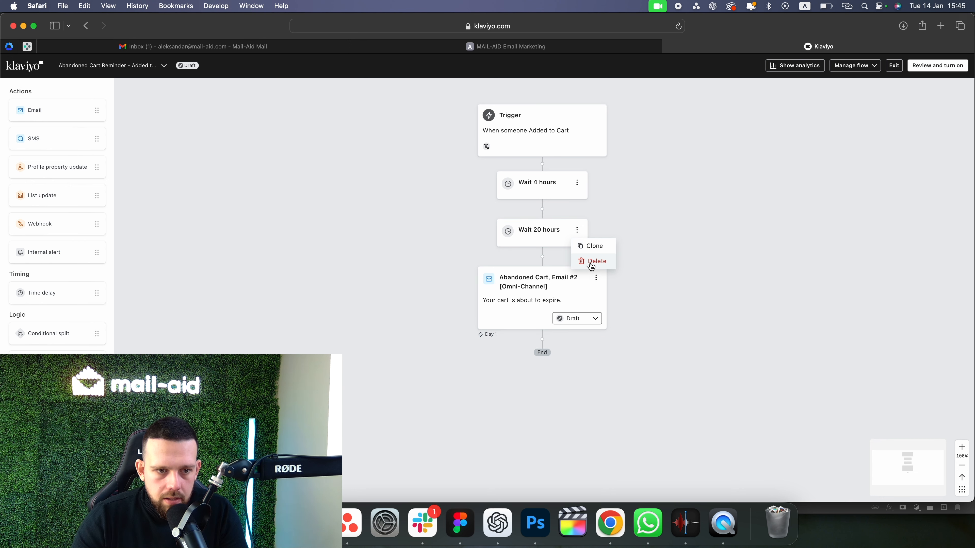
left_click(593, 260)
left_click(552, 304)
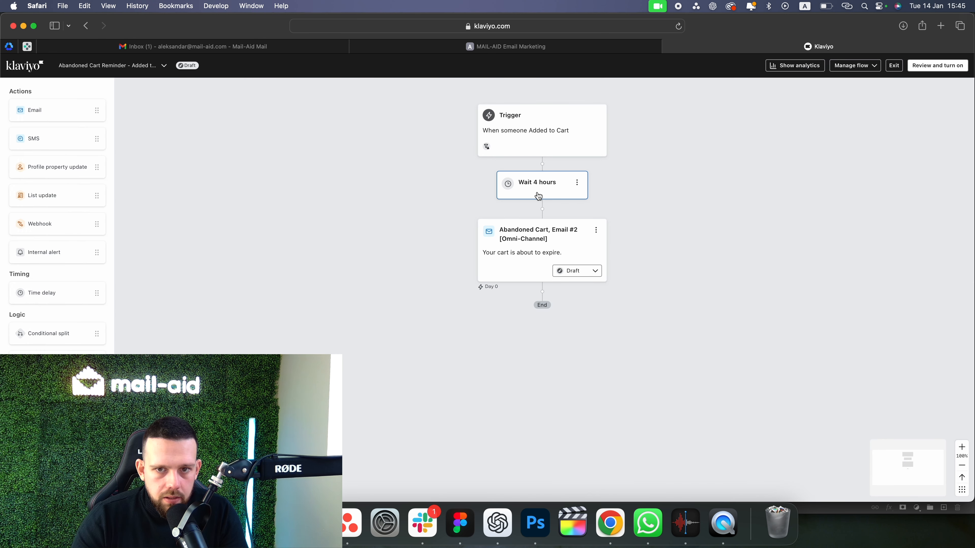
Set the remaining time delay after the trigger to 1 hour and save it.
left_click(541, 192)
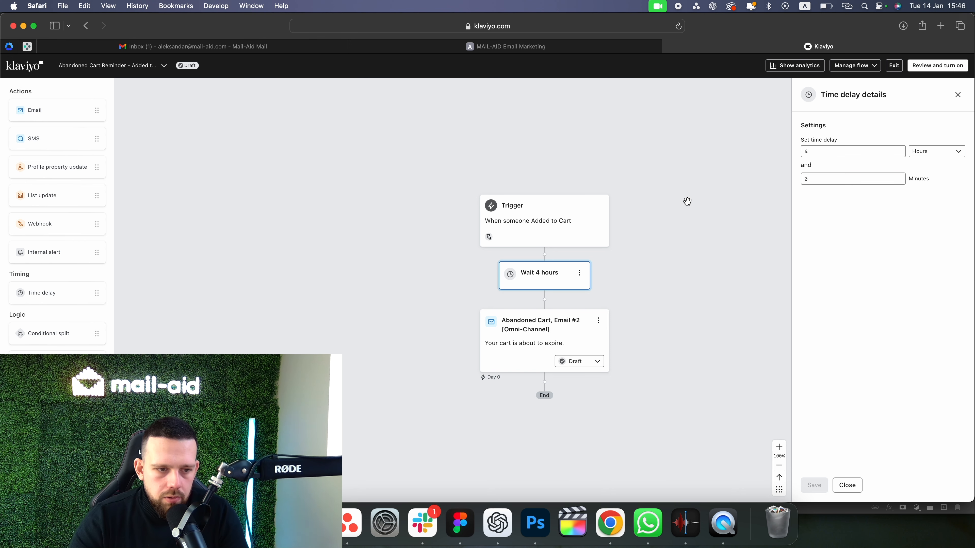
double_click(814, 151)
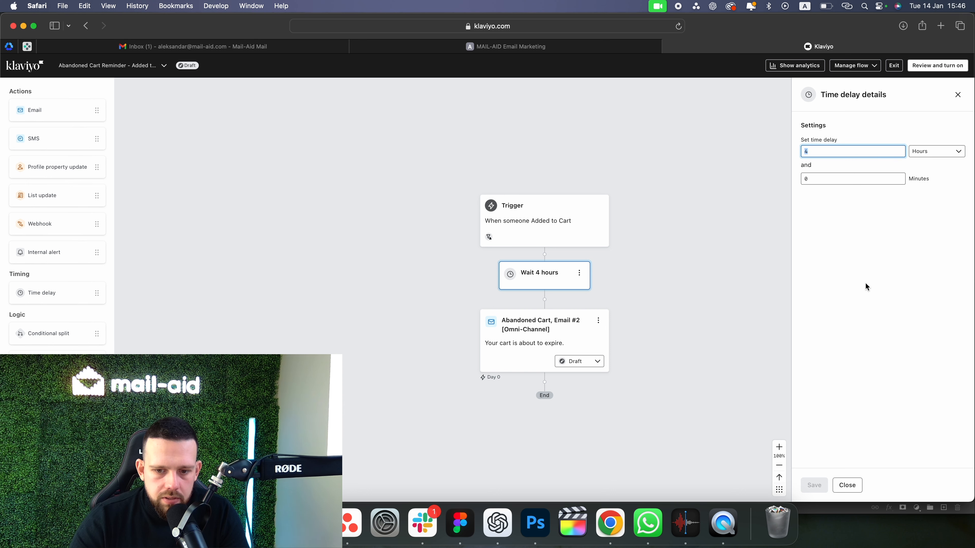
type("1")
left_click(814, 485)
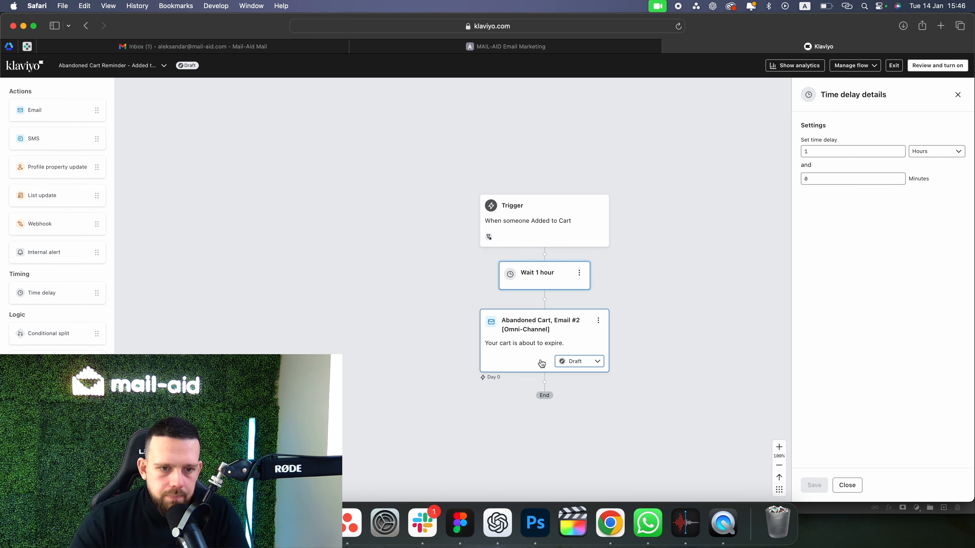
Open the Abandoned Cart, Email #2 template and delete its headline and body text blocks above the product block.
left_click(533, 337)
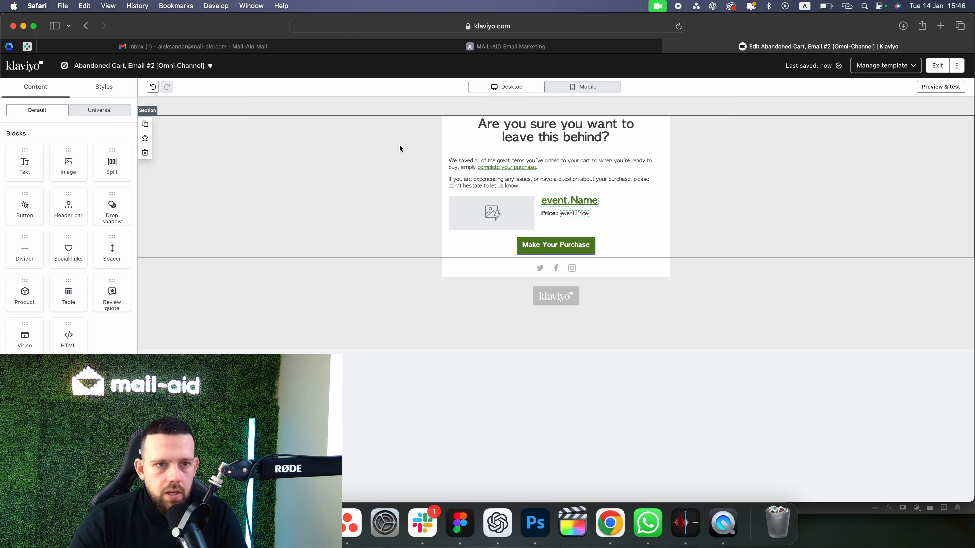
left_click(514, 134)
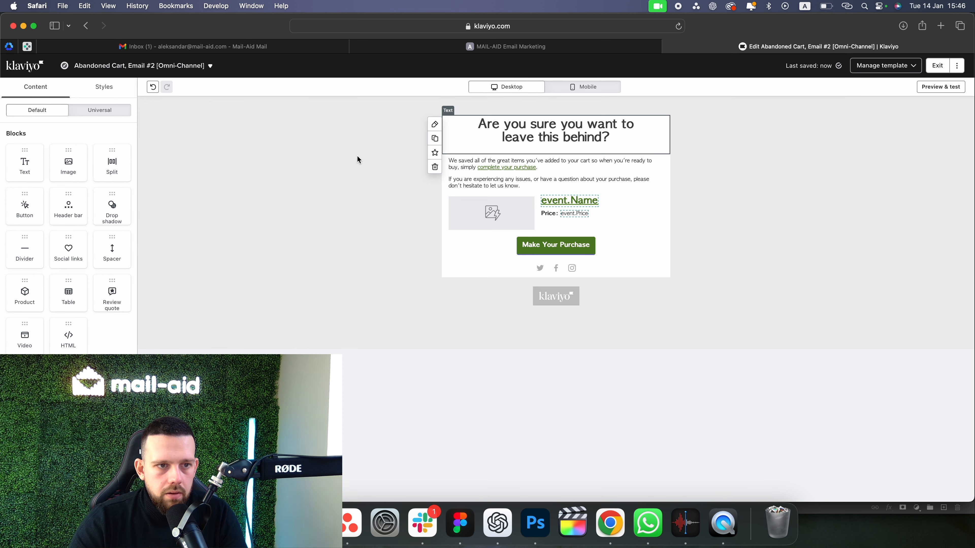
left_click(435, 167)
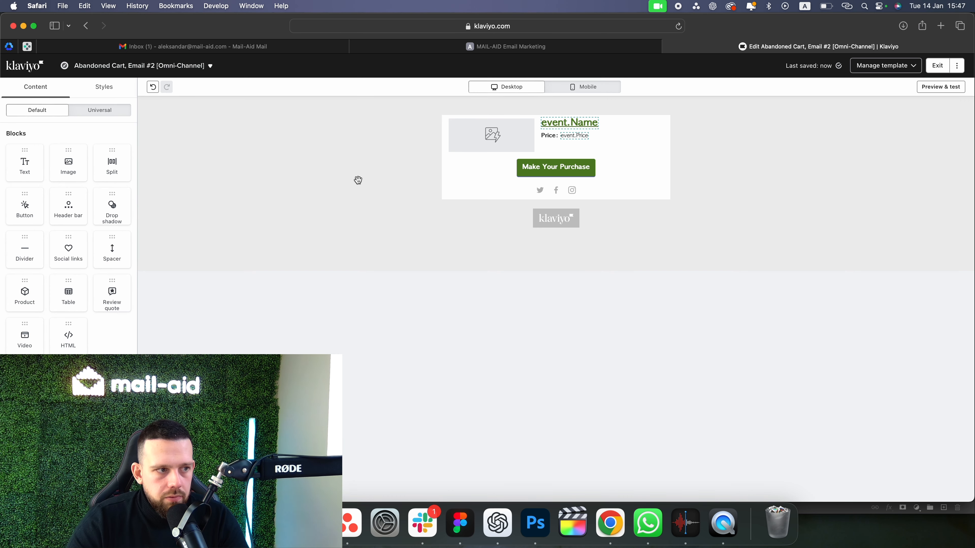
Add an image block at the top of the email and upload Tacproof-Added-To-cart_01 into it.
left_click_drag(68, 164, 520, 131)
left_click(70, 217)
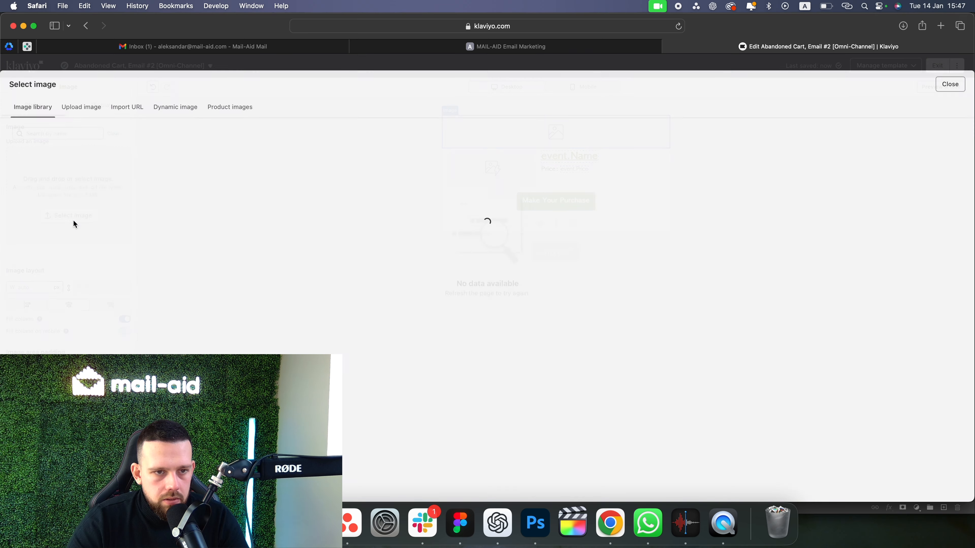
left_click(85, 106)
left_click(481, 284)
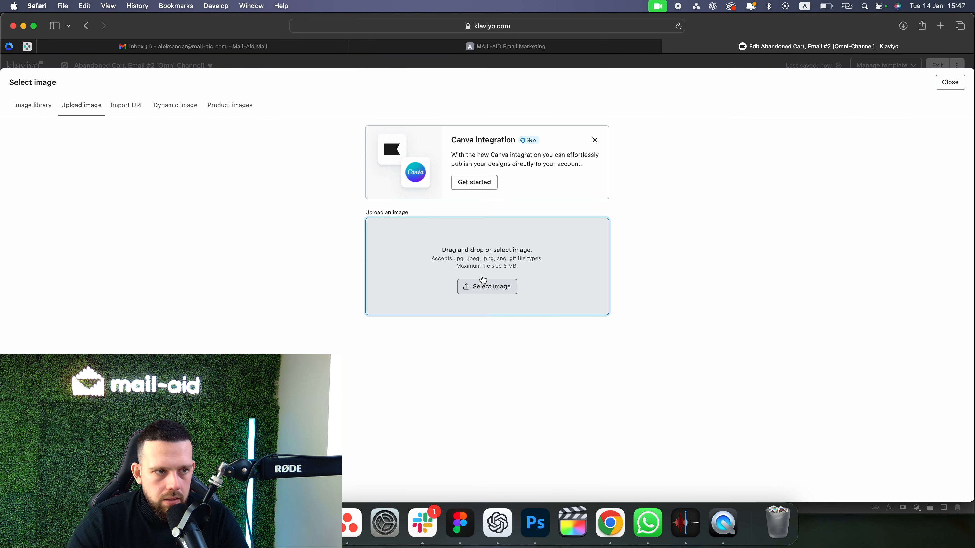
left_click(294, 153)
double_click(295, 152)
double_click(302, 150)
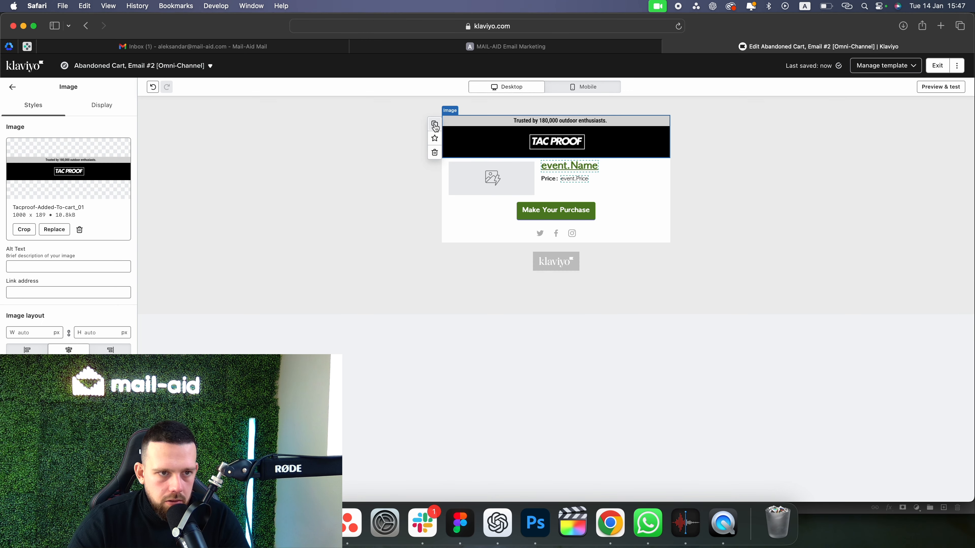
Duplicate the header image block and replace the copy's image with Tacproof-Added-To-cart_02.
left_click(435, 125)
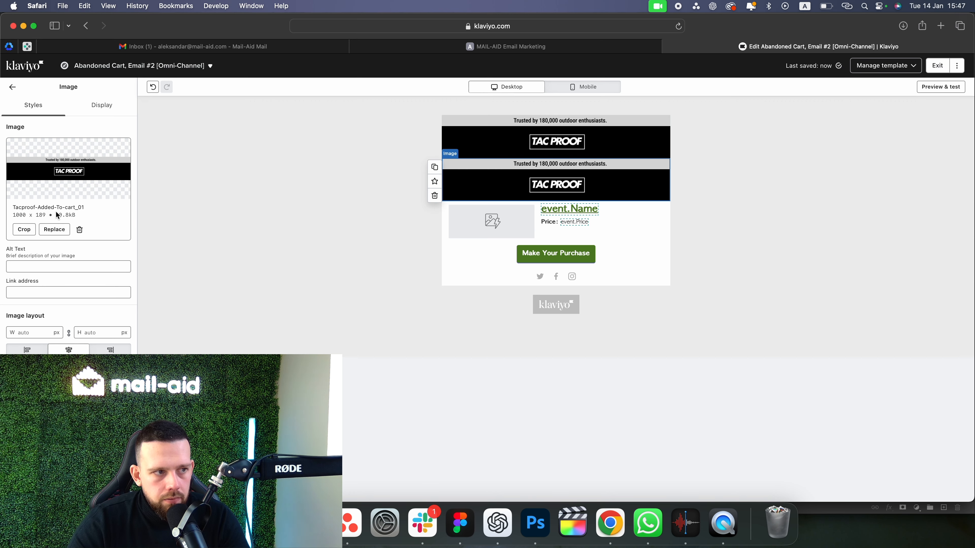
left_click(52, 229)
left_click(82, 105)
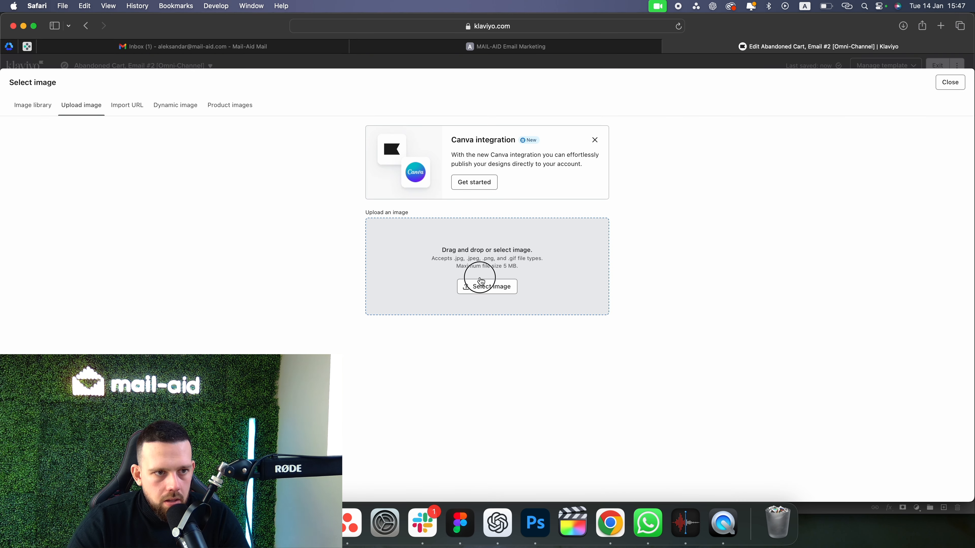
left_click(486, 285)
double_click(374, 172)
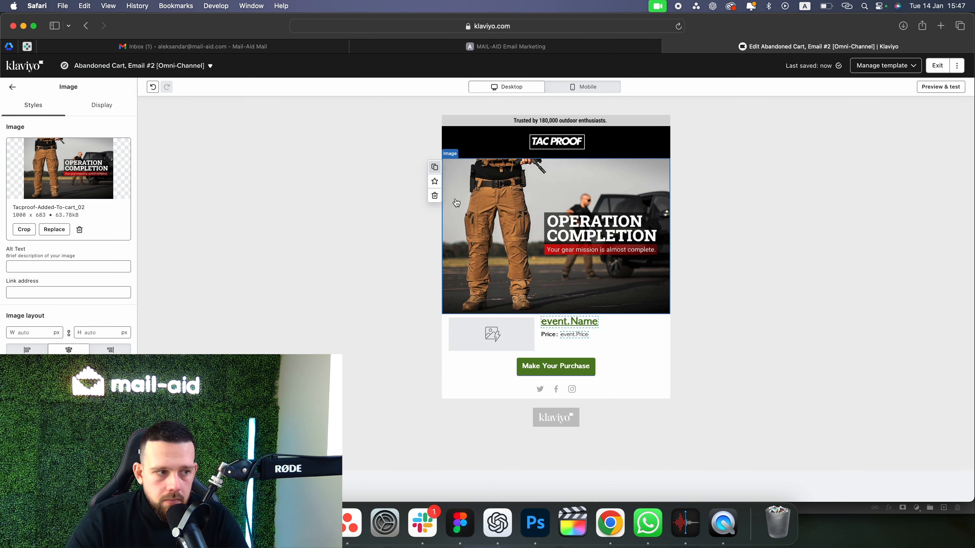
Duplicate the Operation Completion image block and replace the copy's image with Tacproof-Added-To-cart_03.
left_click(435, 167)
left_click(52, 229)
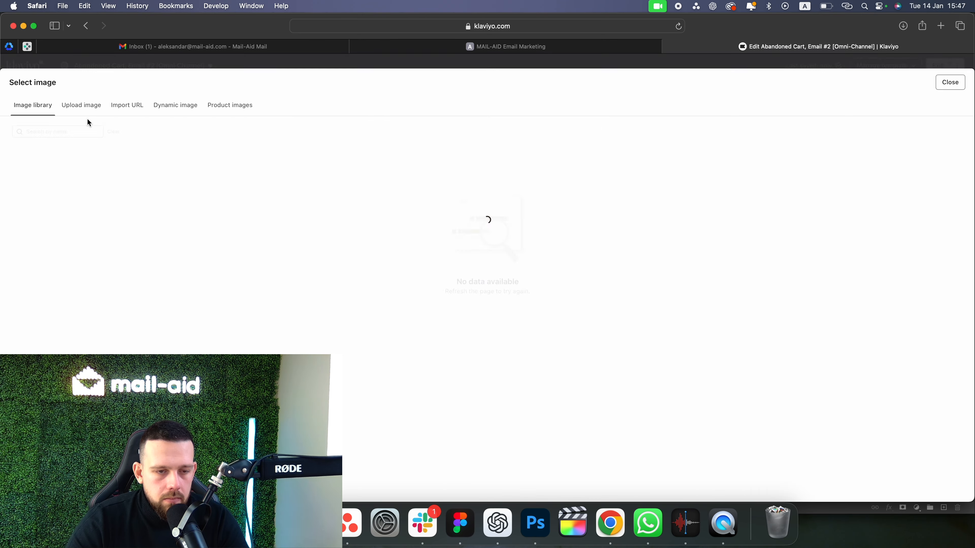
left_click(82, 106)
left_click(486, 285)
double_click(423, 148)
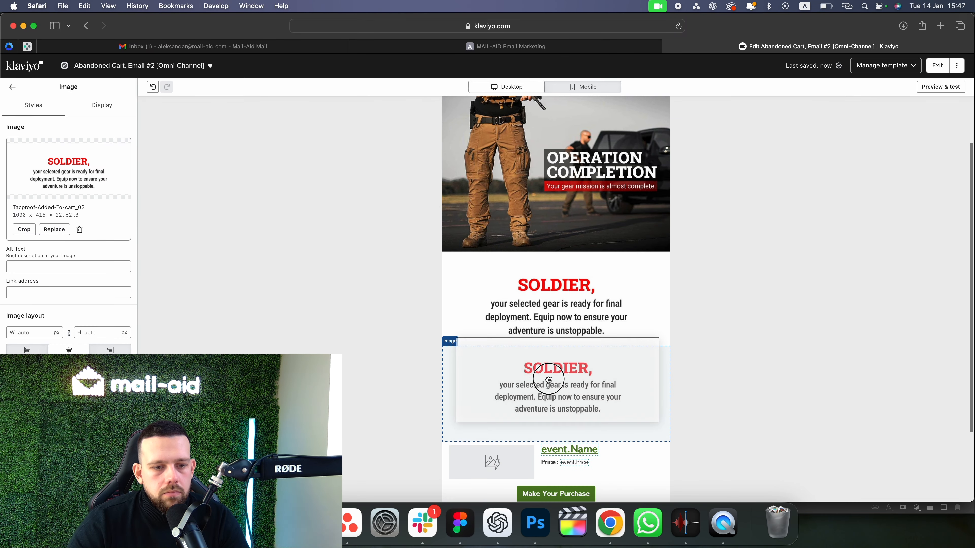
Place a copy of the Soldier image block below the Make Your Purchase button and replace its image with Tacproof-Added-To-cart_05.
left_click(55, 230)
left_click(81, 106)
left_click(486, 286)
double_click(477, 150)
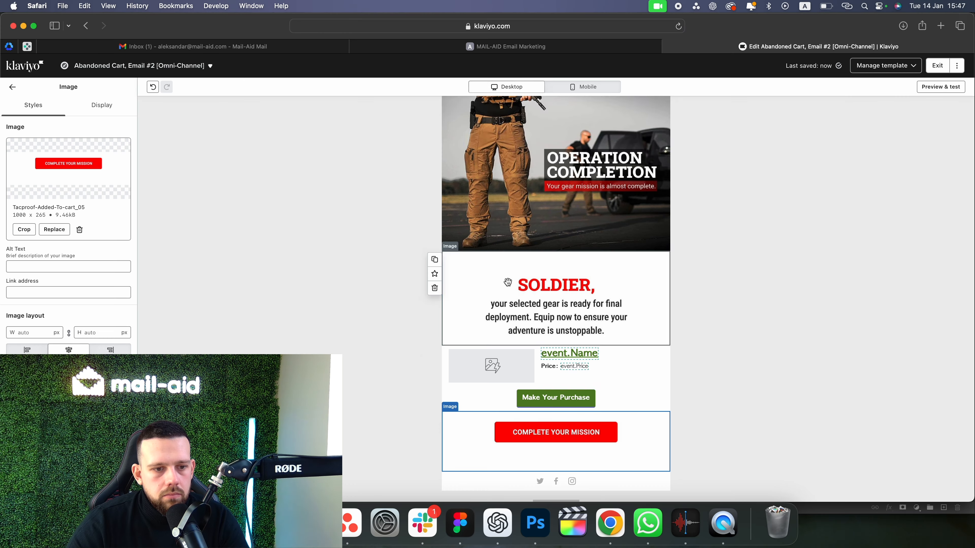
Duplicate the Complete Your Mission image block and upload the Secure Your Selected Items banner in place of the copy's image.
left_click(434, 420)
left_click(54, 230)
left_click(86, 105)
left_click(486, 286)
double_click(528, 150)
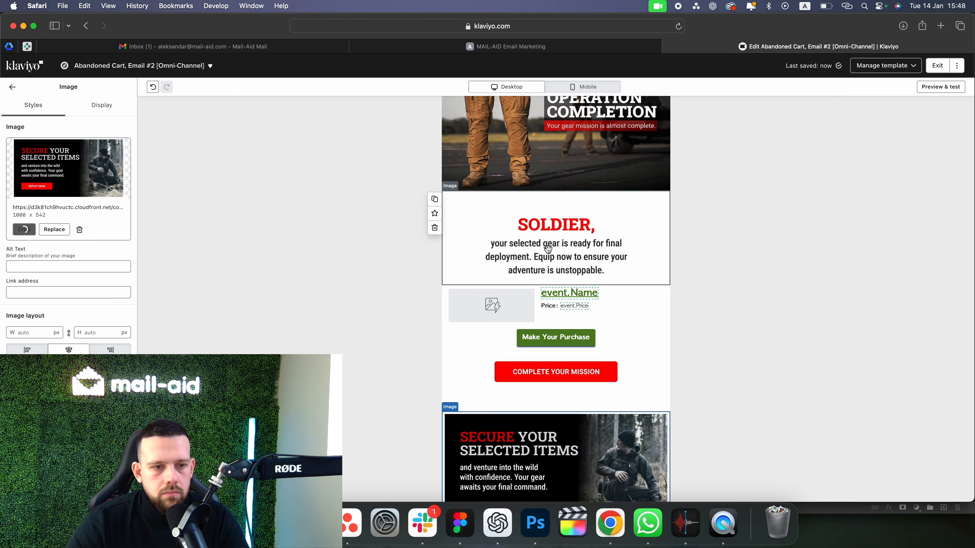
Duplicate the Secure Your Selected Items image block and replace the copy's image with Tacproof-Added-To-cart_07.
scroll(546, 253, "down", 3)
left_click(434, 296)
left_click(54, 230)
left_click(81, 106)
left_click(485, 286)
double_click(538, 173)
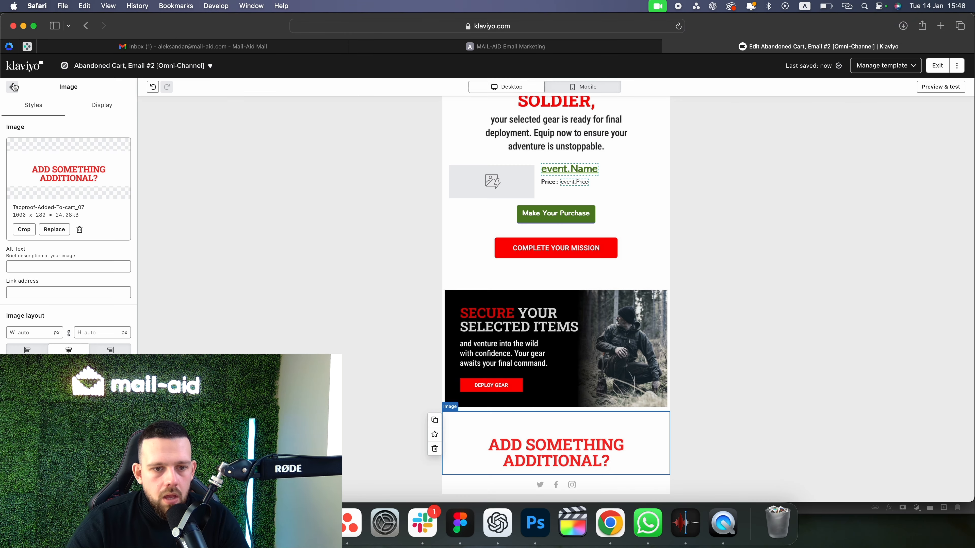
Copy the link address of the green Make Your Purchase button and delete that button block.
left_click(435, 303)
scroll(434, 306, "down", 1)
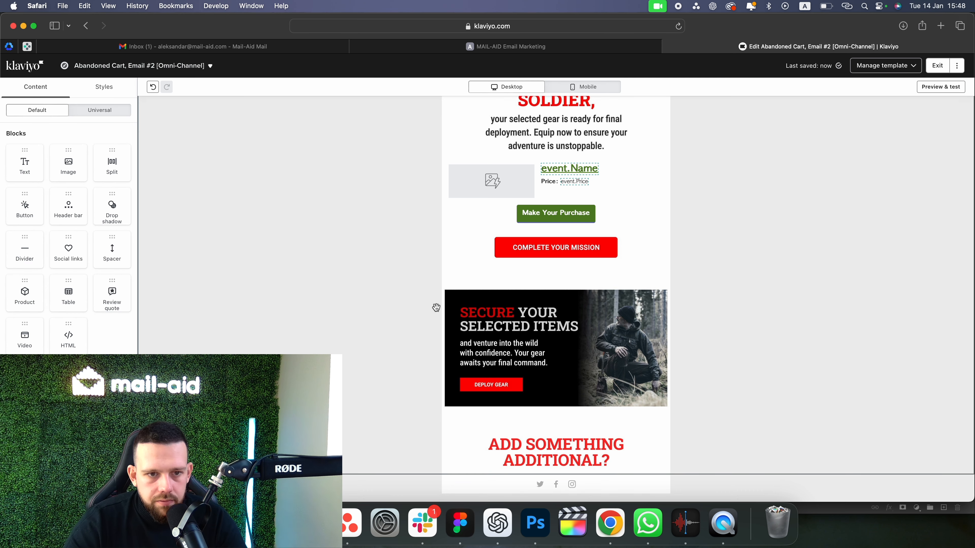
scroll(499, 369, "up", 6)
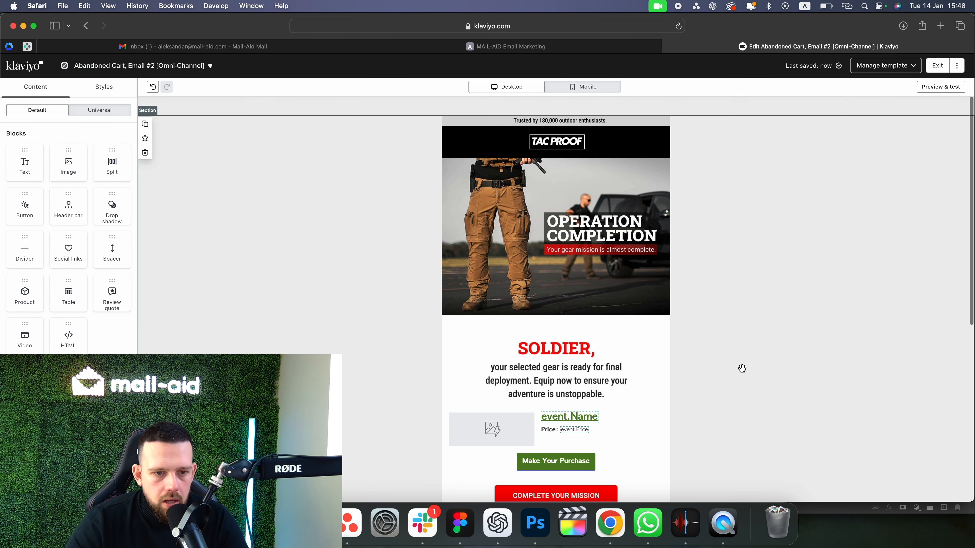
scroll(652, 376, "down", 3)
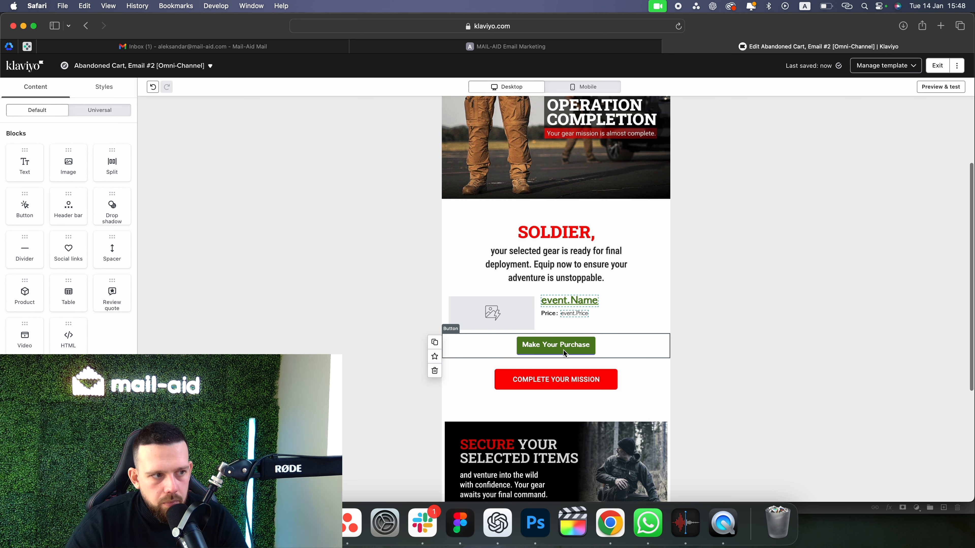
left_click(521, 346)
triple_click(76, 179)
key("super+c")
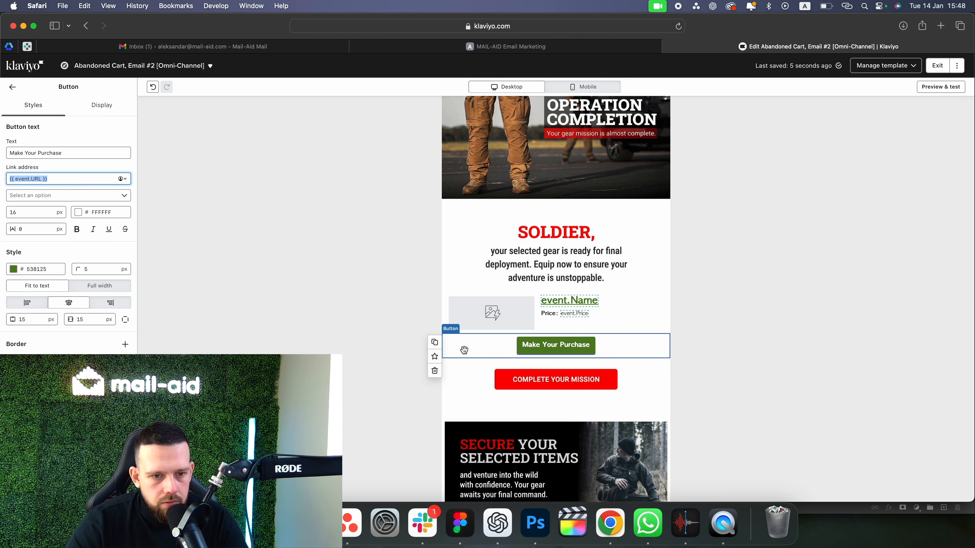
left_click(435, 371)
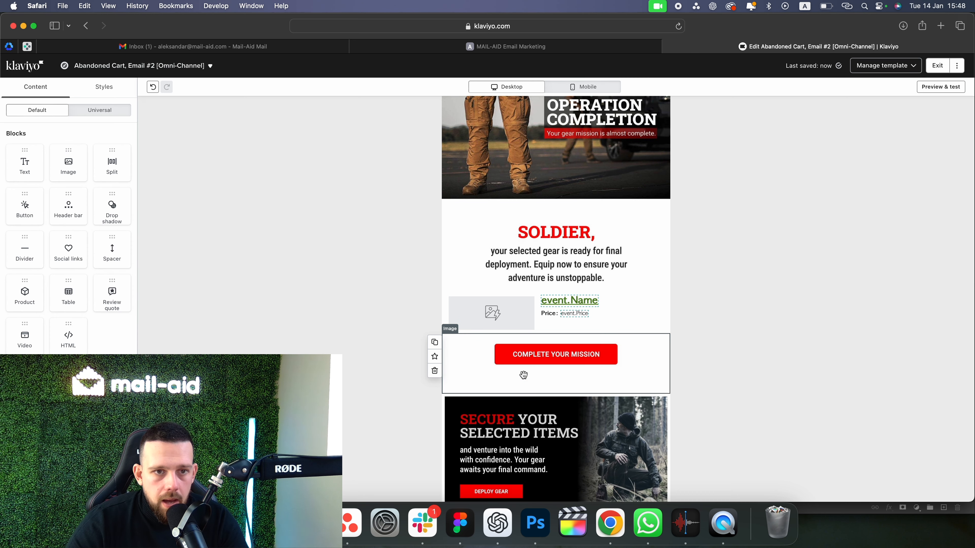
Set the Tac Proof header image's link address to {{ event.URL }} and its alt text to "tac".
scroll(553, 338, "up", 3)
left_click(572, 145)
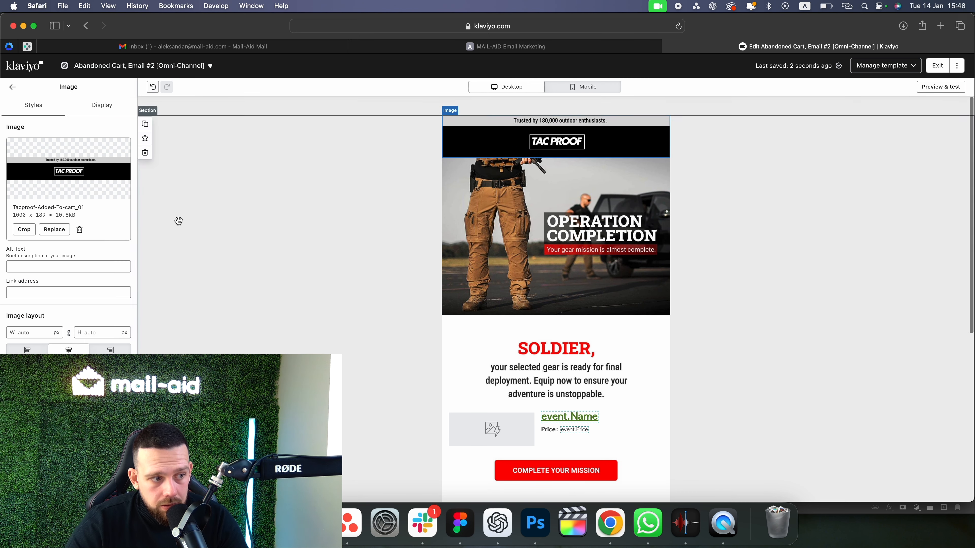
left_click(45, 292)
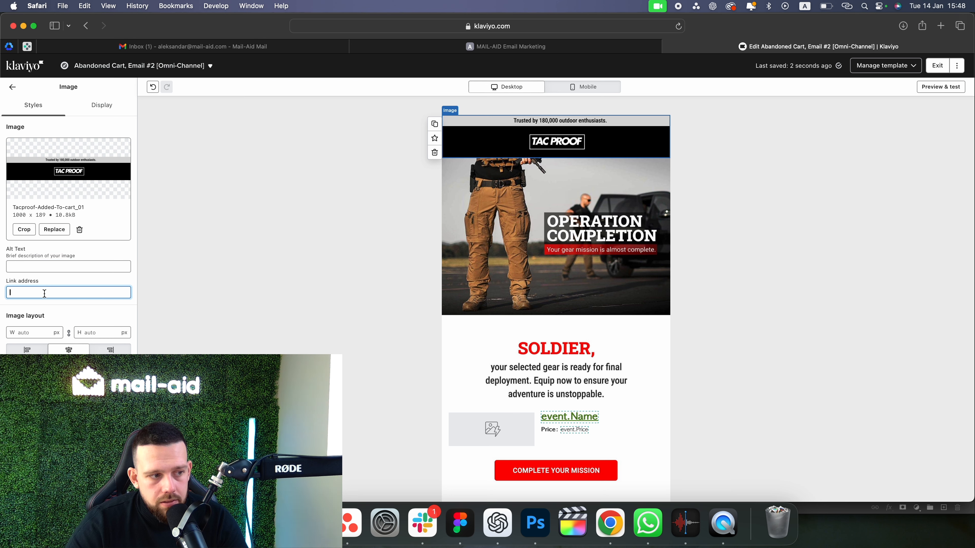
key("super+v")
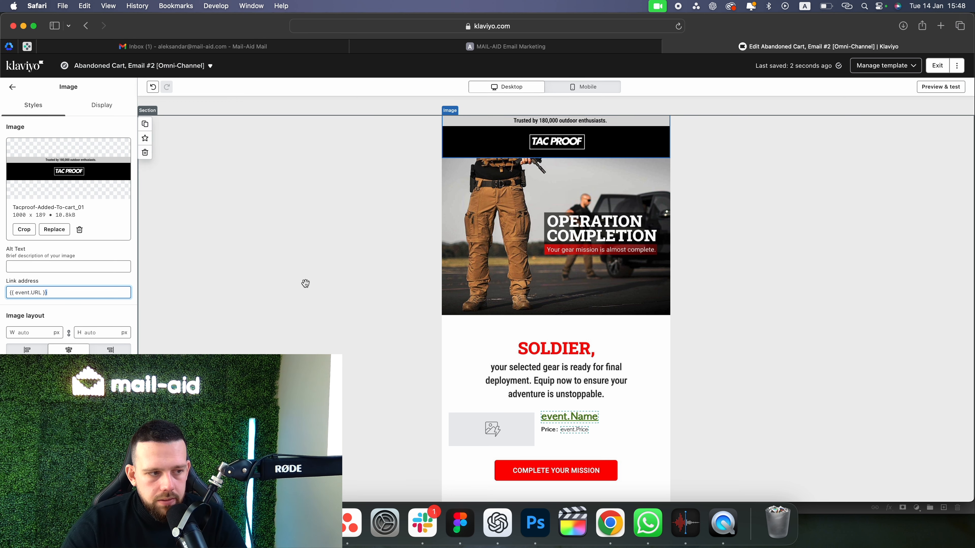
left_click(49, 269)
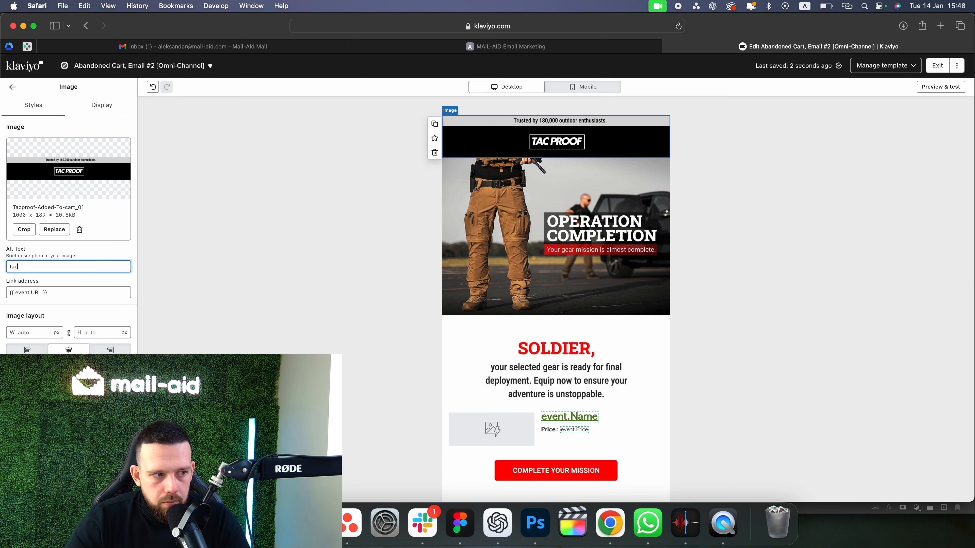
Set the Operation Completion image's link address to {{ event.URL }} and its alt text to "operation..".
left_click(507, 264)
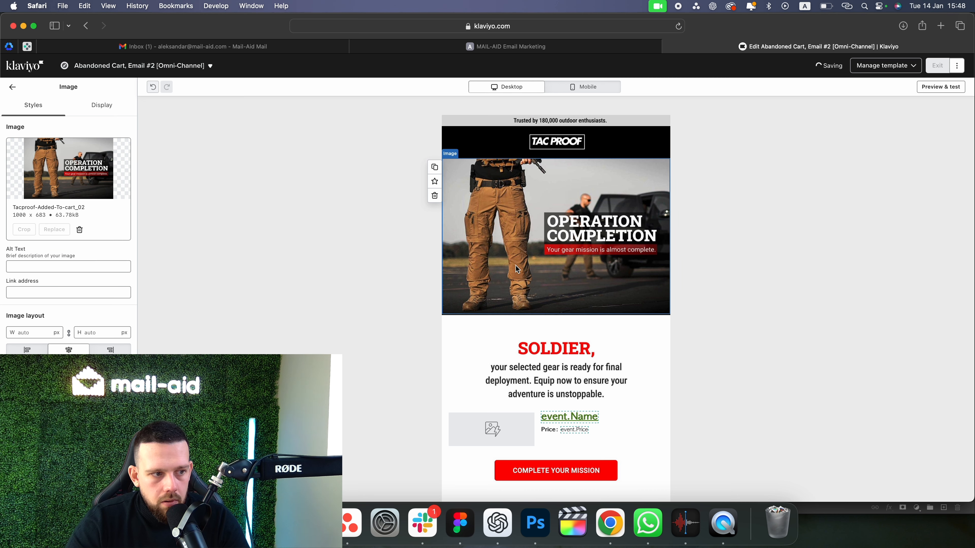
scroll(181, 290, "down", 2)
left_click(127, 292)
key("super+v")
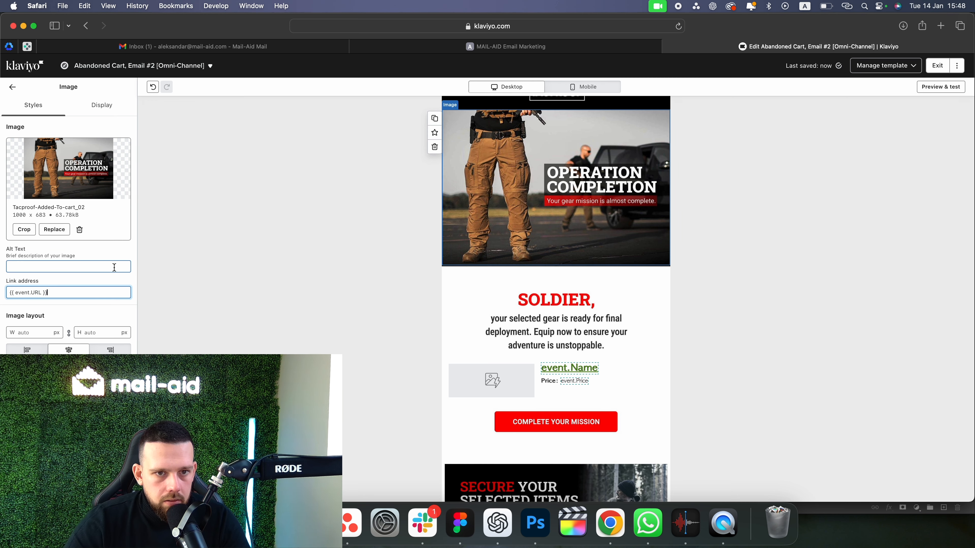
left_click(114, 267)
type("operation..")
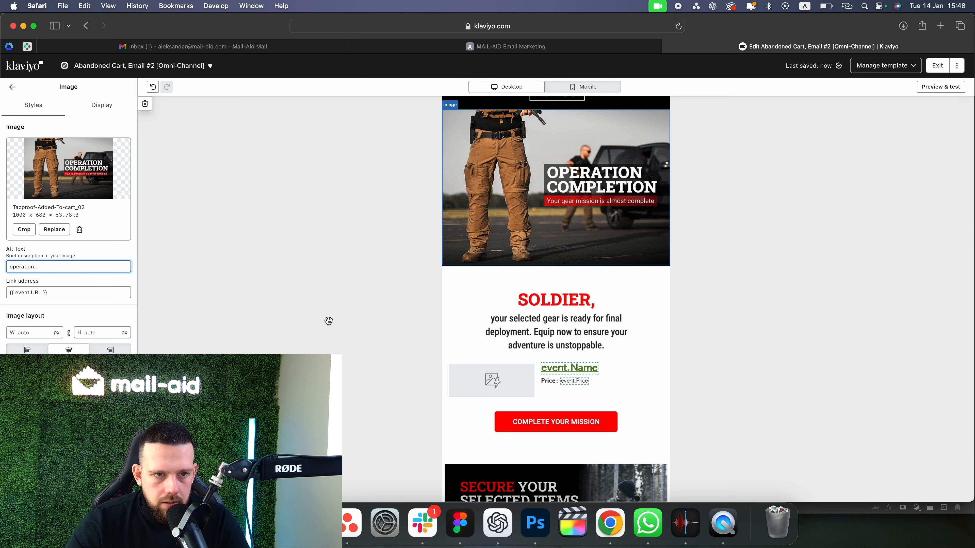
Check the universal content creation dialog for the dynamic product split block without saving, and view the saved universal blocks.
scroll(407, 289, "down", 4)
left_click(367, 318)
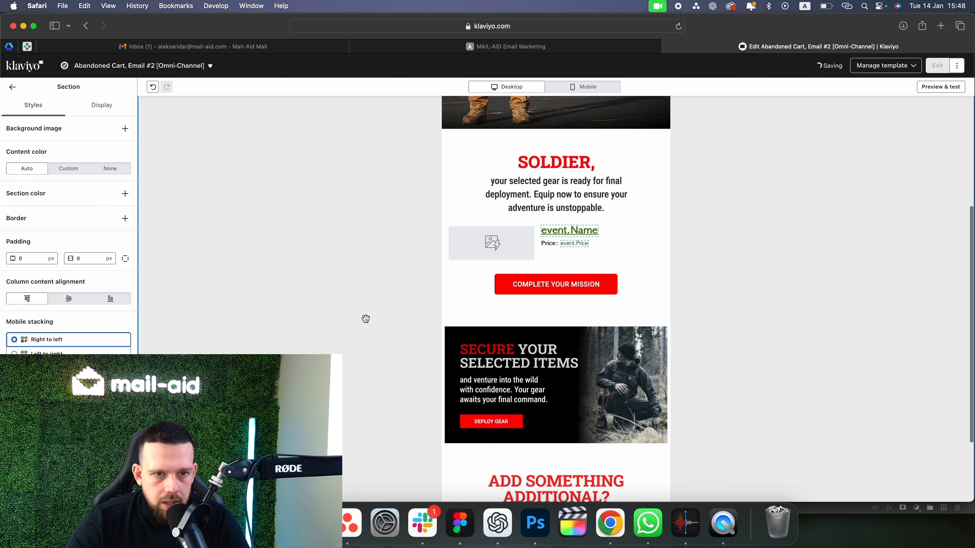
scroll(365, 318, "down", 3)
scroll(365, 318, "up", 2)
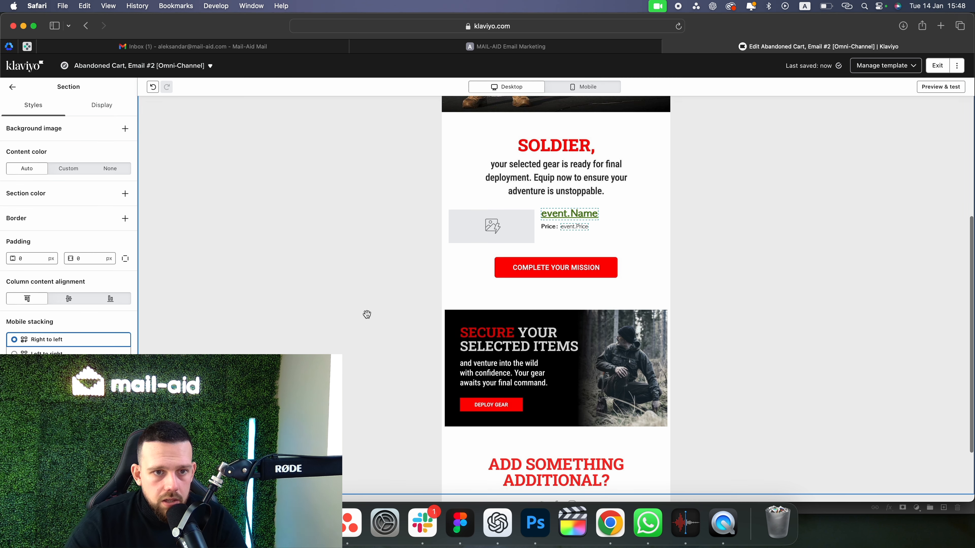
left_click(625, 224)
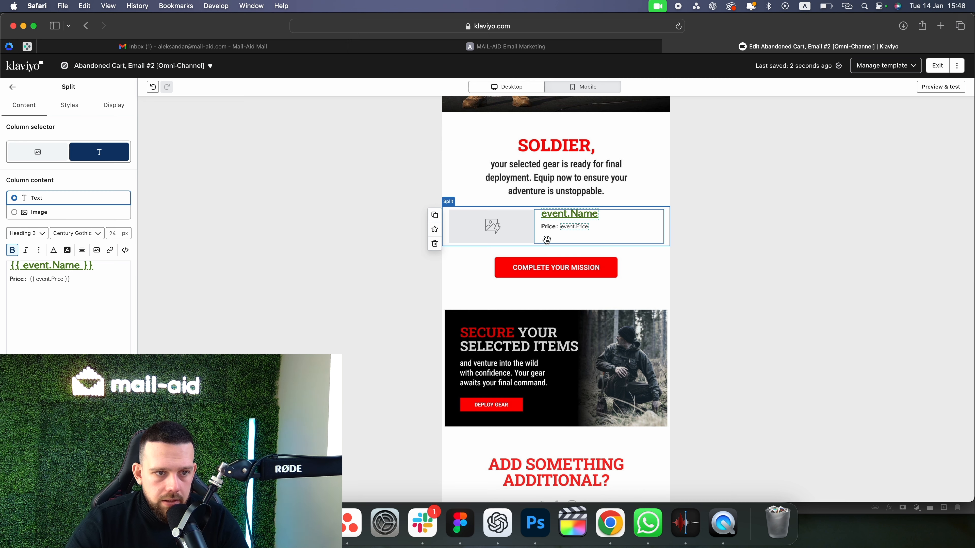
left_click(435, 232)
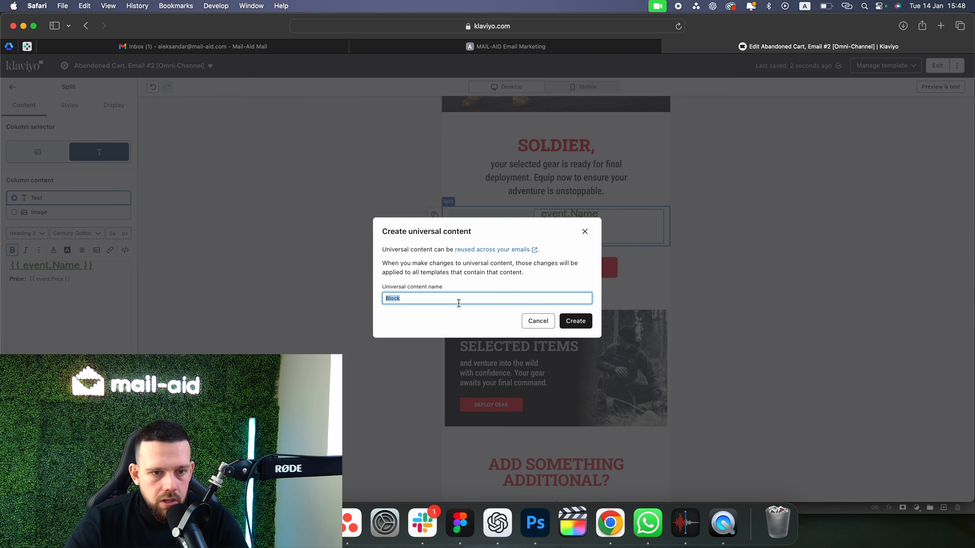
left_click(537, 322)
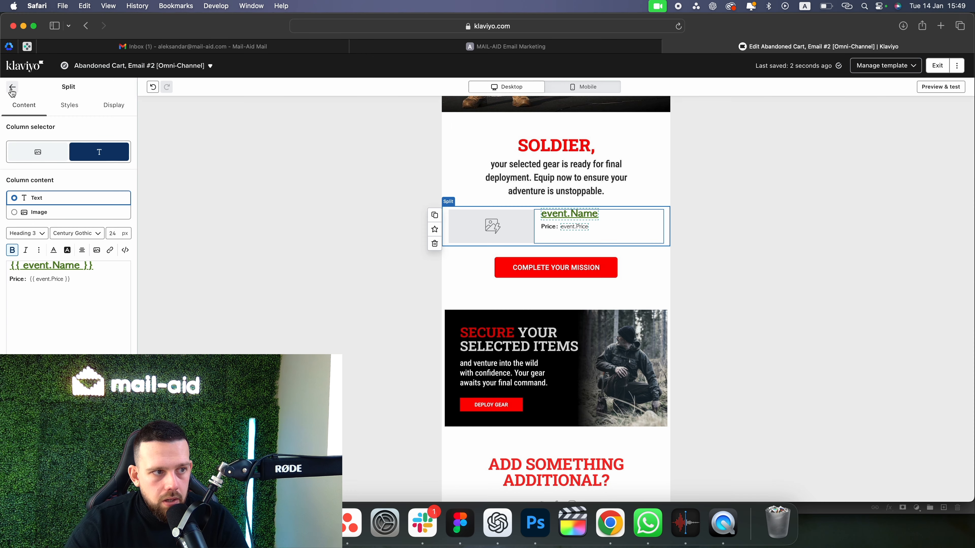
left_click(182, 159)
left_click(100, 110)
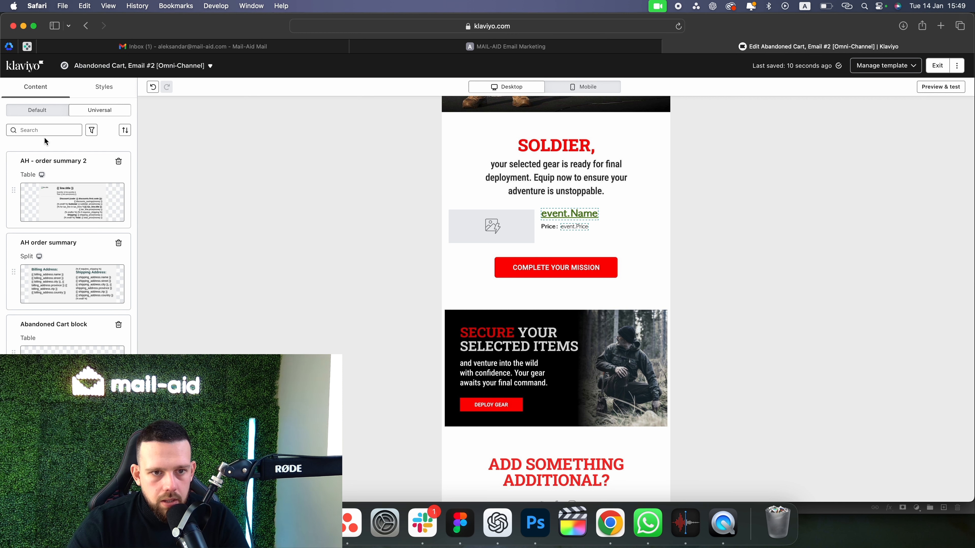
left_click(38, 110)
Change the font of the {{ event.Name }} heading in the product split block to Arial.
left_click(567, 231)
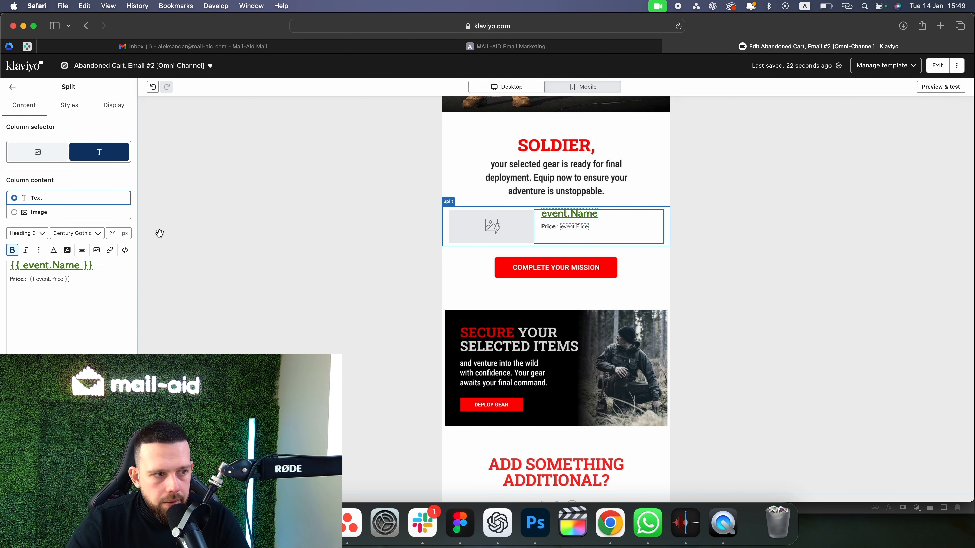
triple_click(99, 271)
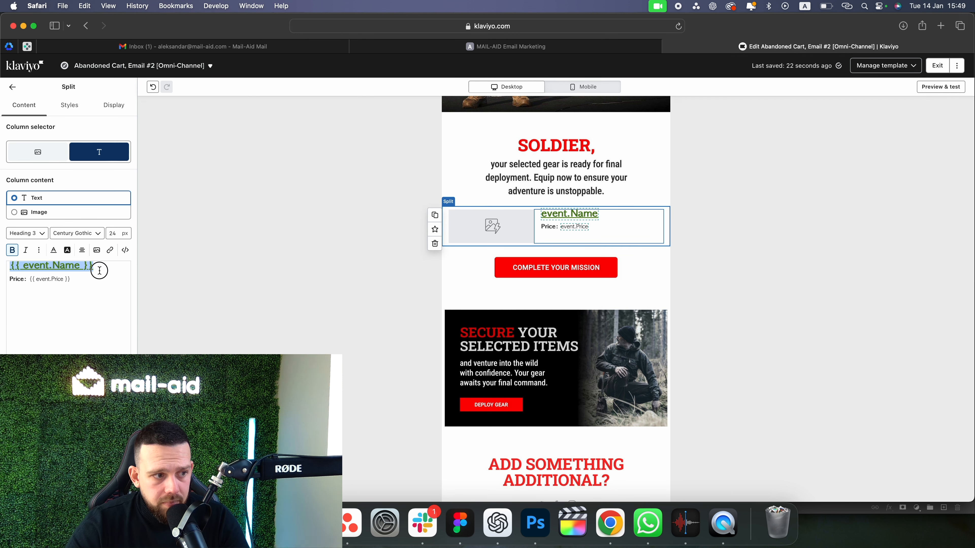
left_click(77, 233)
left_click(79, 308)
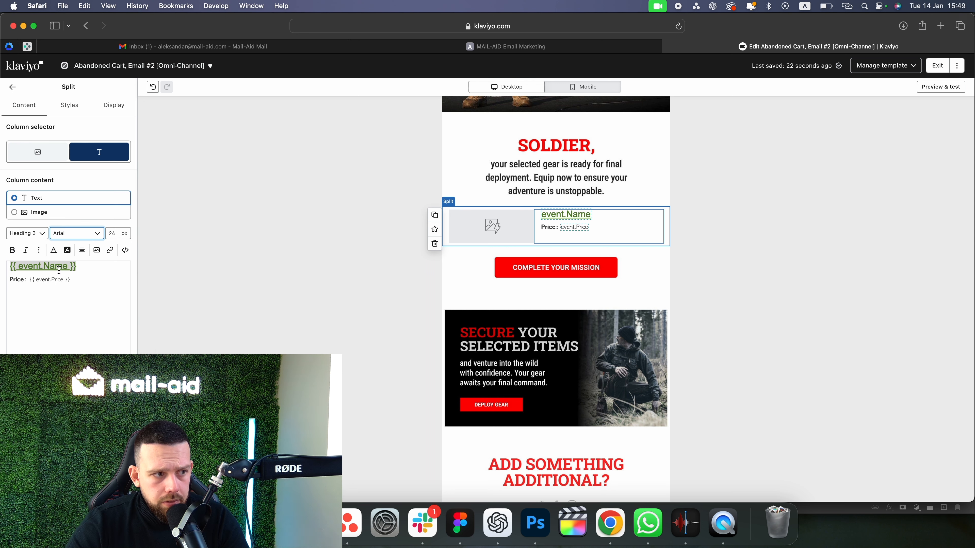
Set the font size of the {{ event.Name }} heading in the product split block to 12 px.
double_click(112, 233)
type("12")
left_click(96, 329)
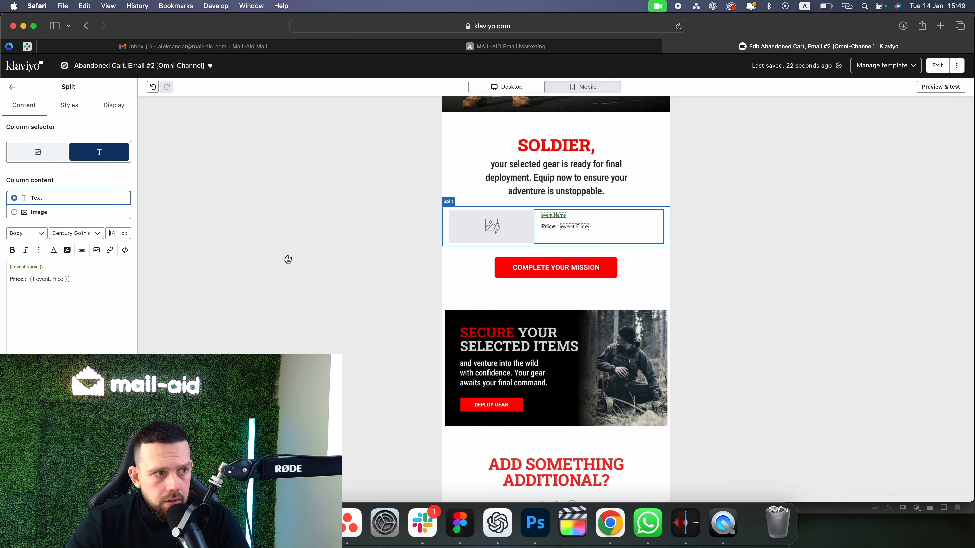
left_click(381, 274)
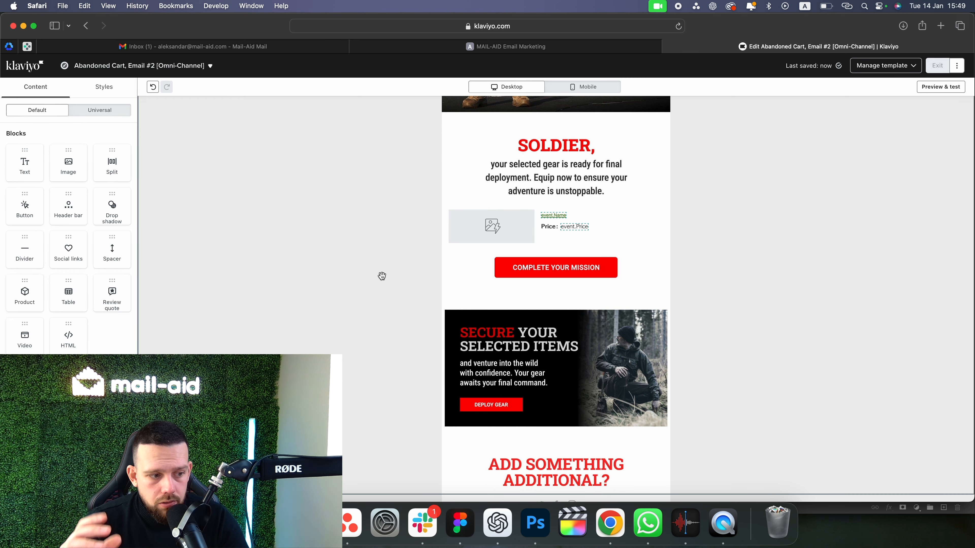
Add a product block directly below the "Add something additional?" image, above the social links.
scroll(563, 205, "up", 3)
scroll(563, 205, "up", 3)
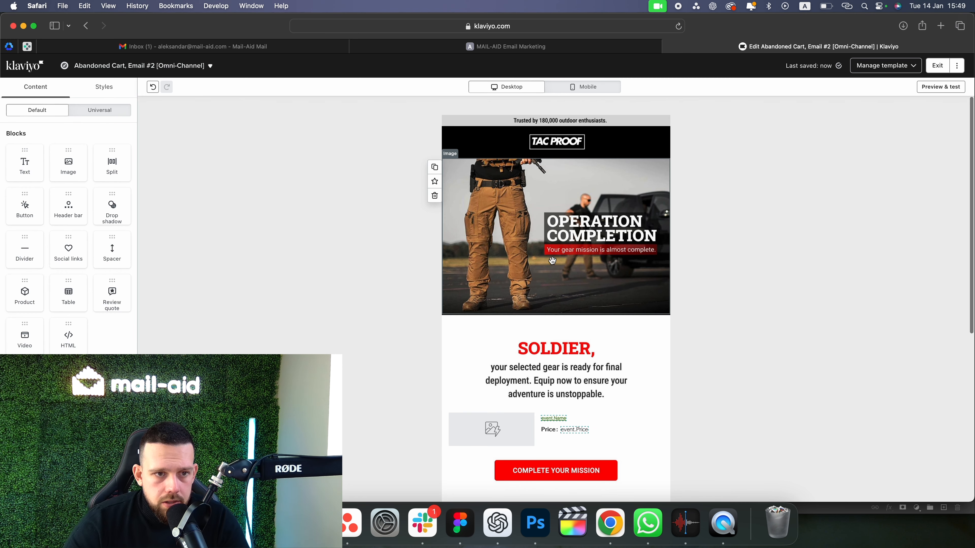
scroll(552, 262, "down", 3)
scroll(552, 262, "down", 4)
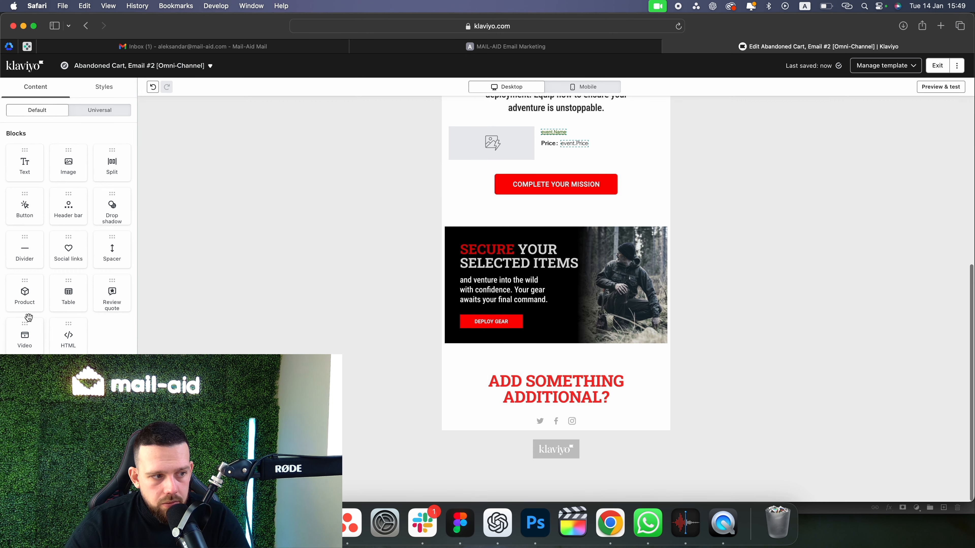
left_click_drag(37, 300, 524, 417)
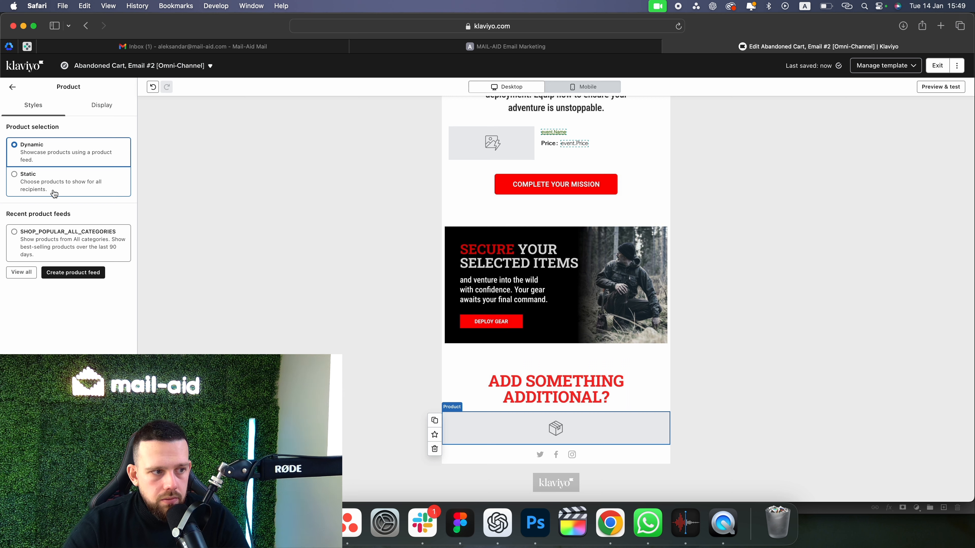
Draft a product feed named "test" showing best-selling products over the last 90 days, view the filter types, and close it without creating the feed.
left_click(67, 273)
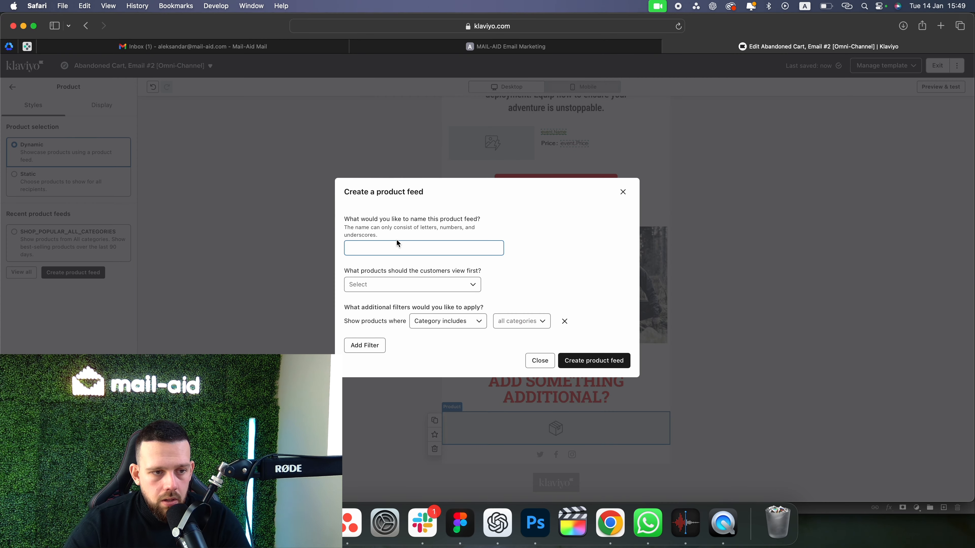
left_click(386, 254)
left_click(382, 287)
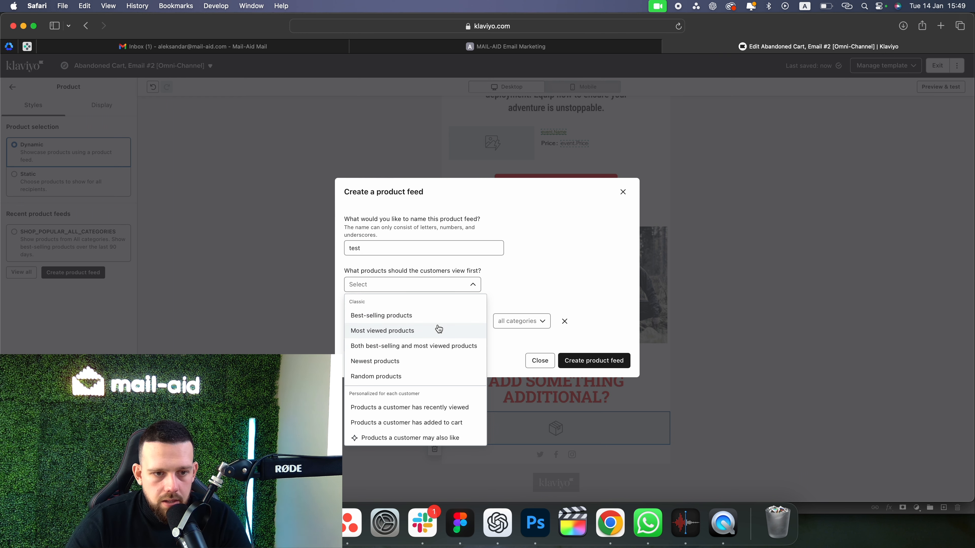
left_click(430, 316)
left_click(565, 287)
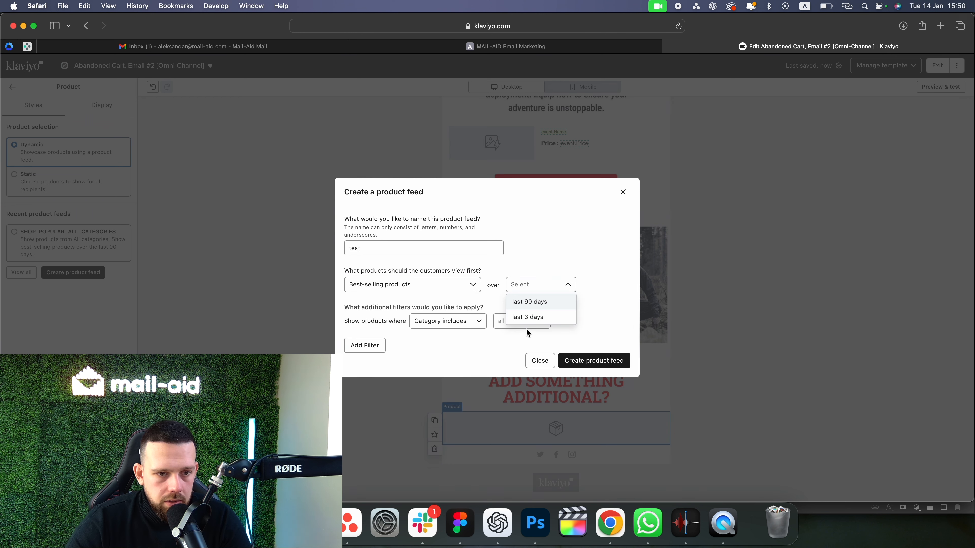
left_click(528, 302)
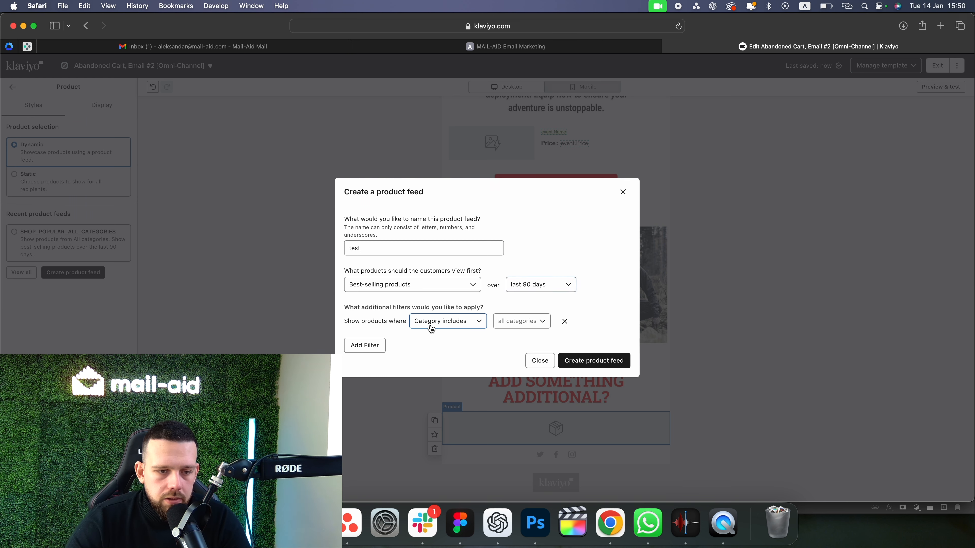
left_click(449, 322)
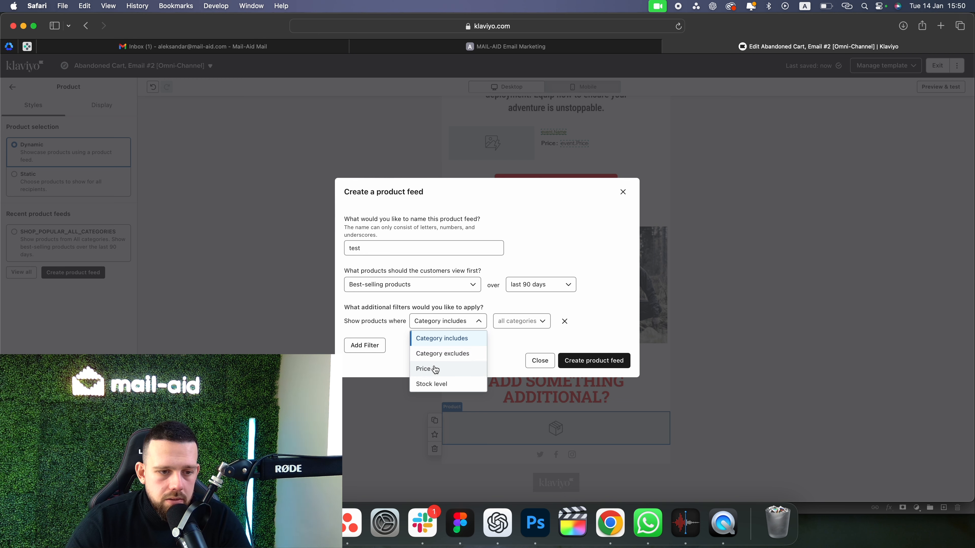
left_click(590, 294)
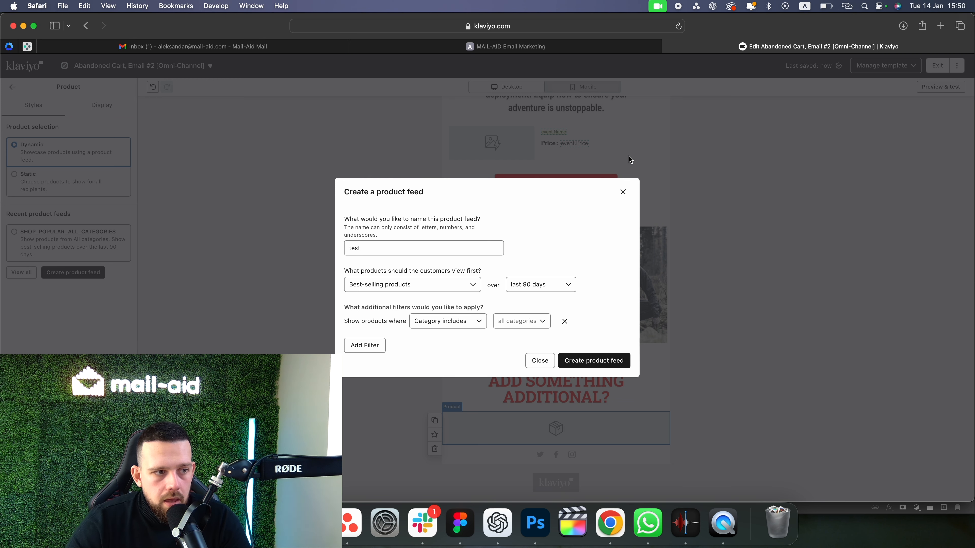
left_click(623, 192)
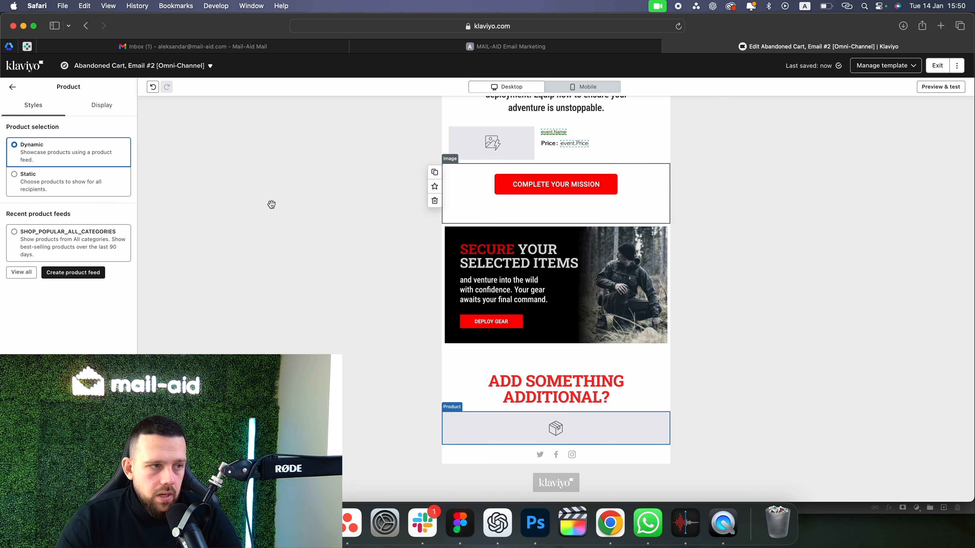
left_click(13, 87)
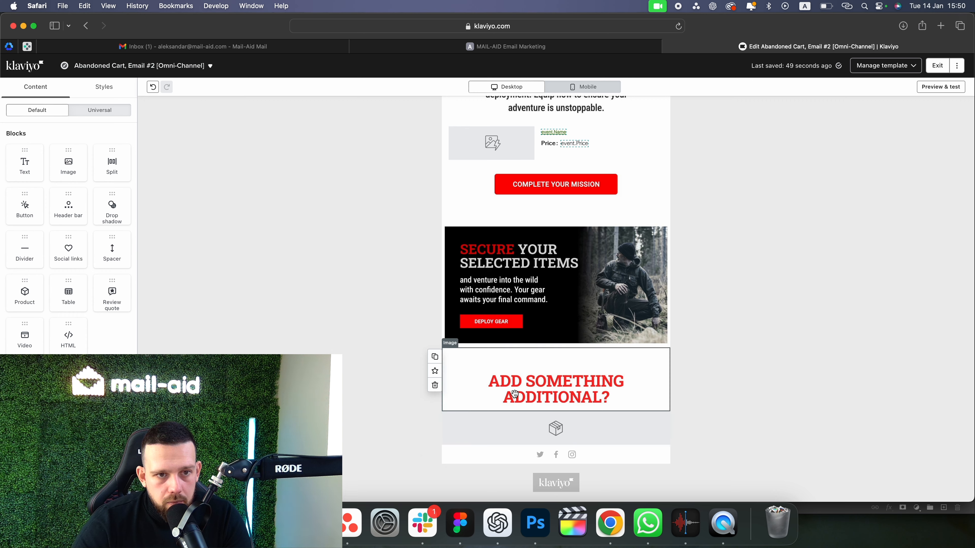
Review the Tac Proof header image's alt text and link address, and look over the email layout.
scroll(512, 387, "up", 8)
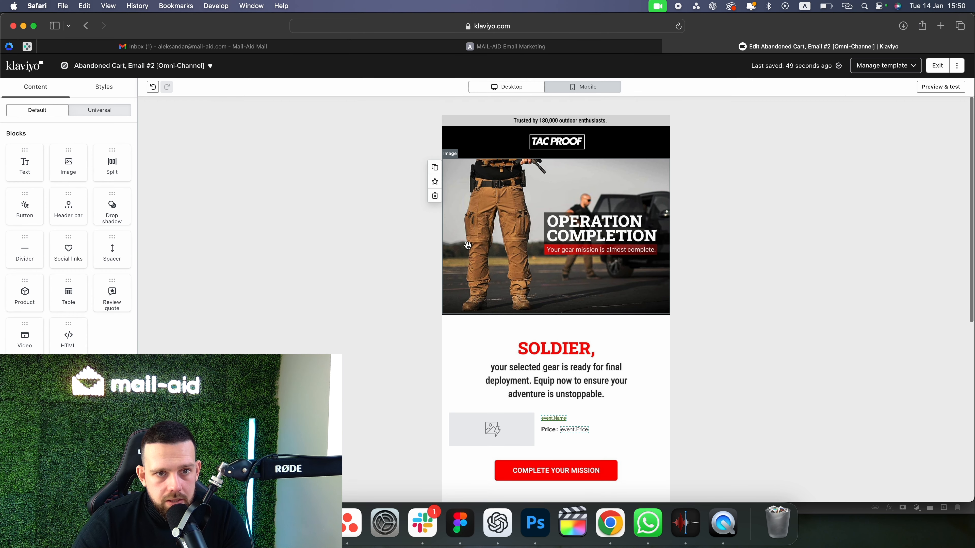
left_click(499, 146)
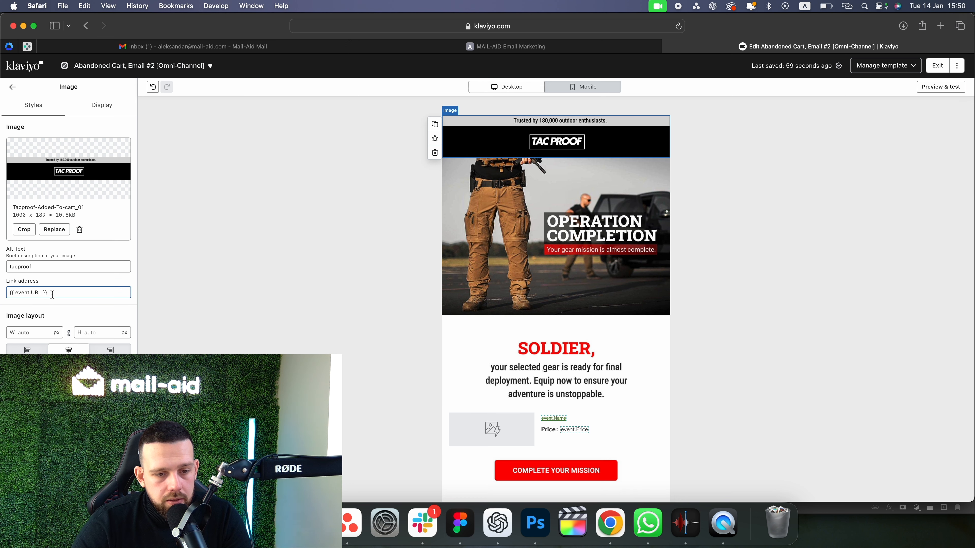
left_click(13, 89)
scroll(866, 222, "down", 10)
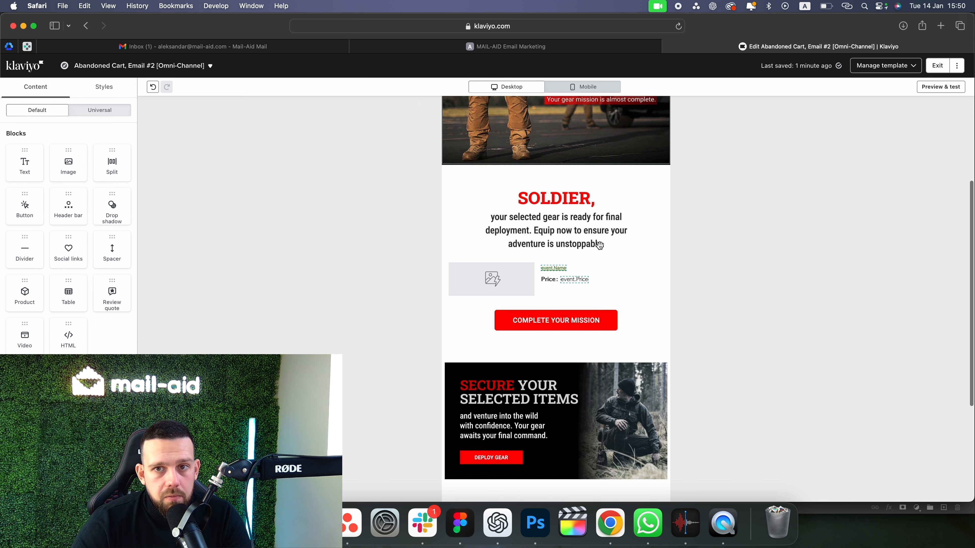
scroll(866, 221, "up", 7)
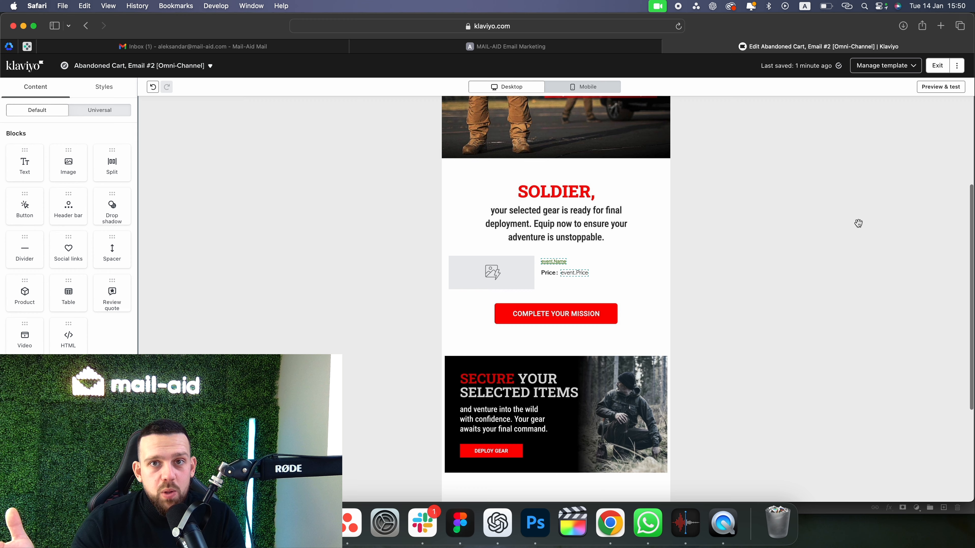